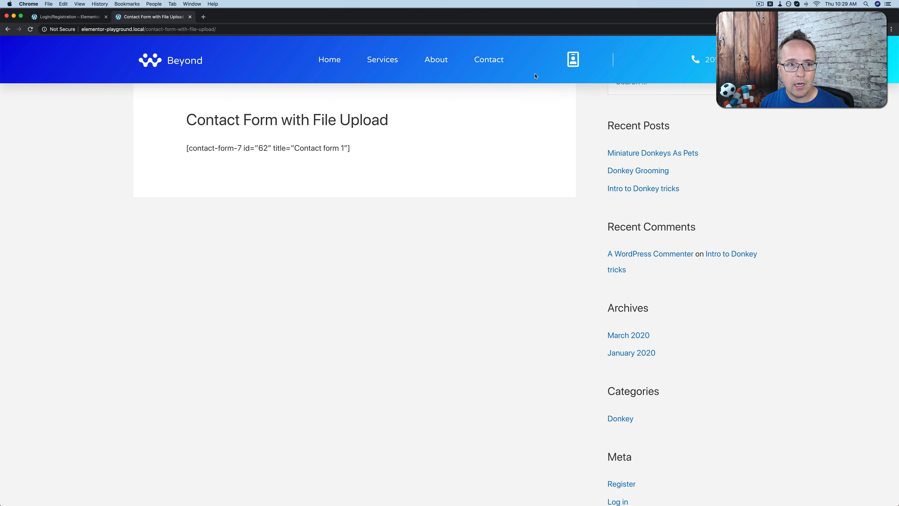
- Preview the header's account popup, switching between its Login and Sign Up forms and opening the Lost Password form
click(573, 60)
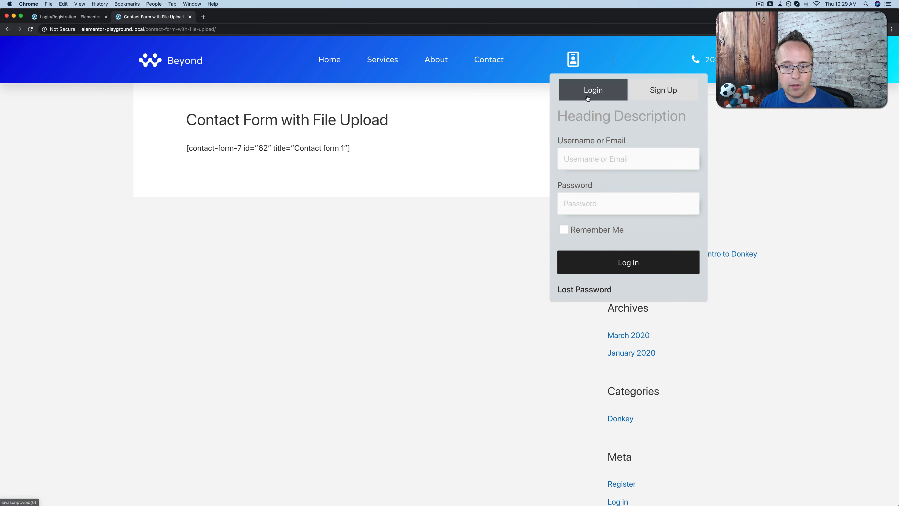
click(662, 98)
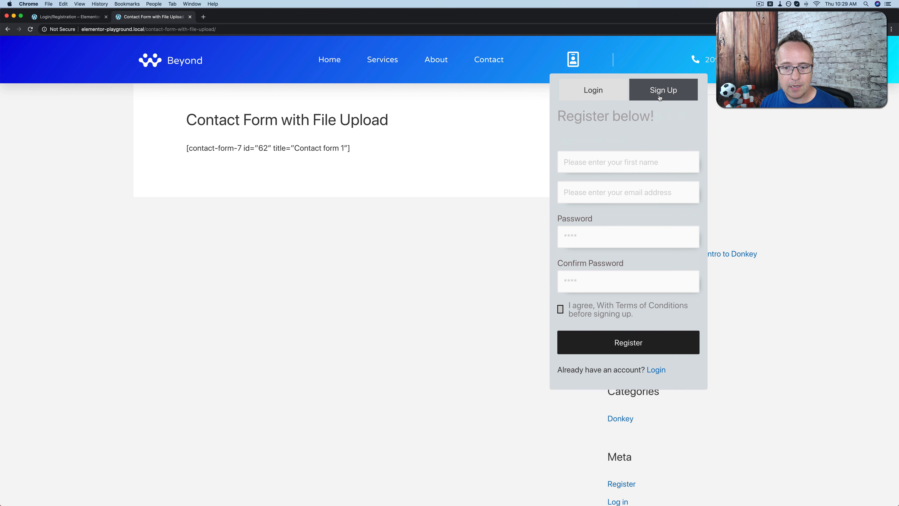
click(611, 96)
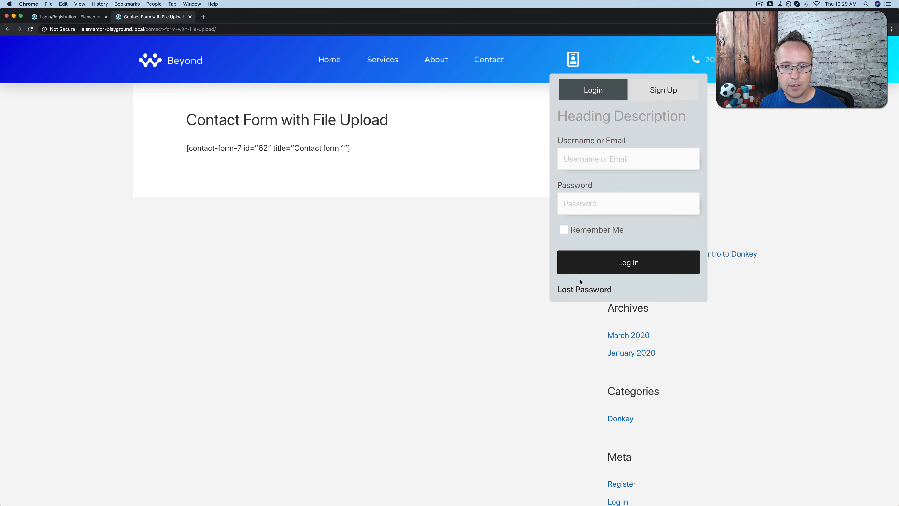
click(581, 289)
click(570, 122)
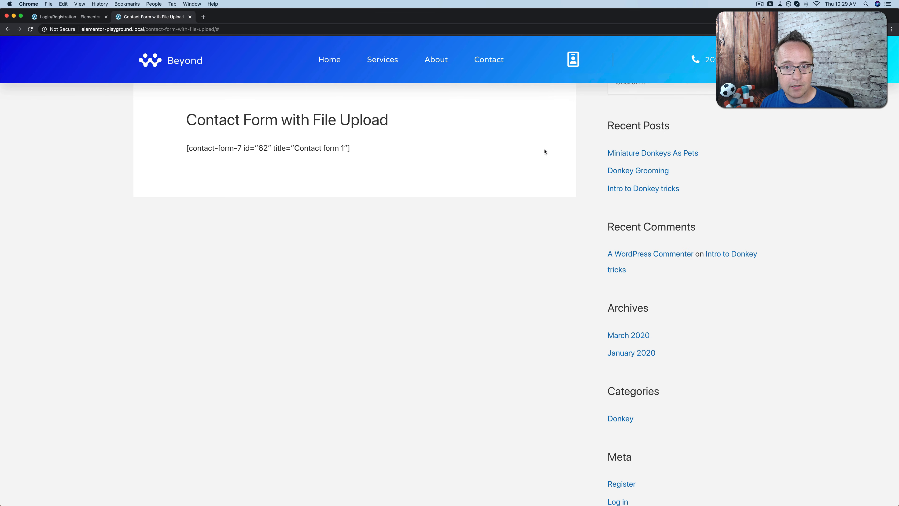
mouse_move(574, 64)
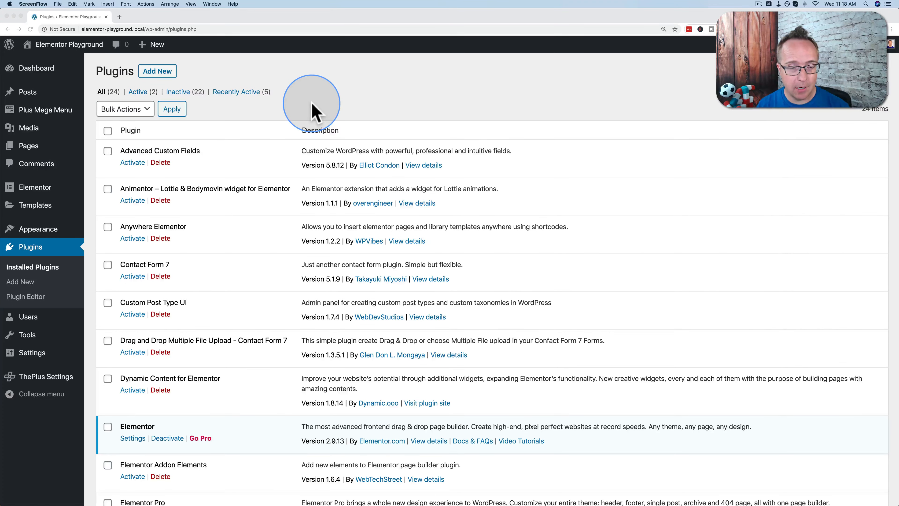
- Look through the installed plugins for Elementor and The Plus Addons for Elementor Page Builder
scroll(313, 110, down, 10)
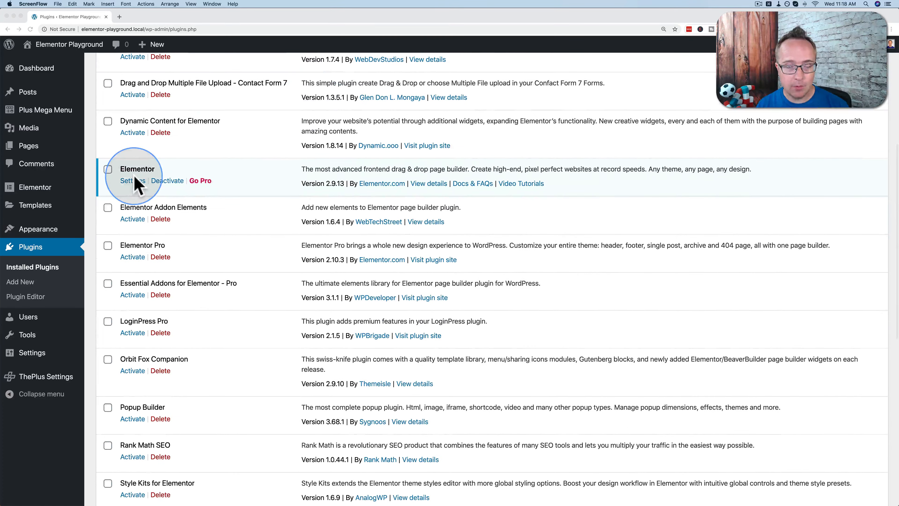
scroll(231, 186, down, 12)
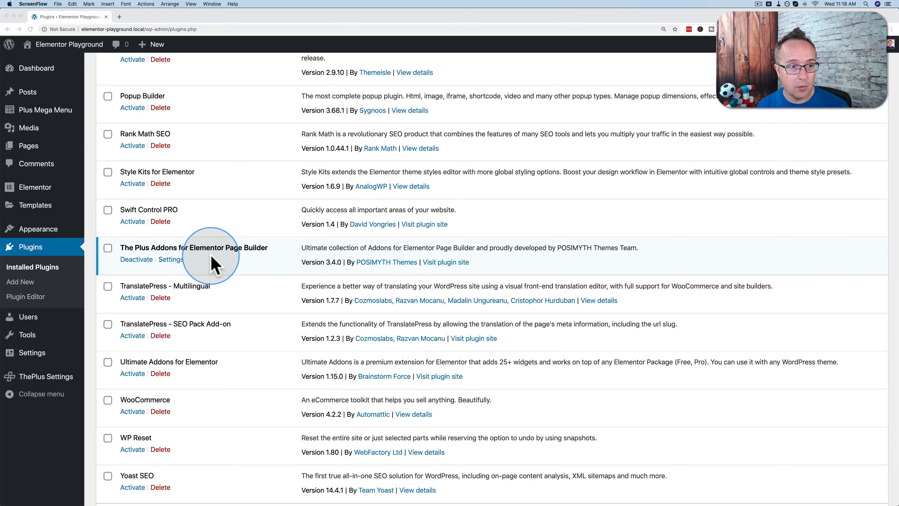
click(291, 272)
scroll(290, 273, up, 1)
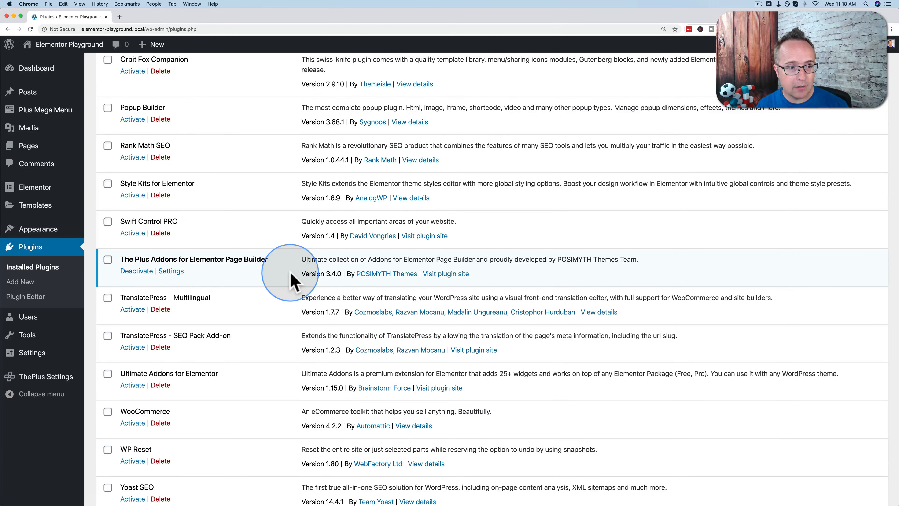
- Create a new page in a separate browser tab, title it Login/Registration and open it for editing with Elementor
mouse_move(28, 149)
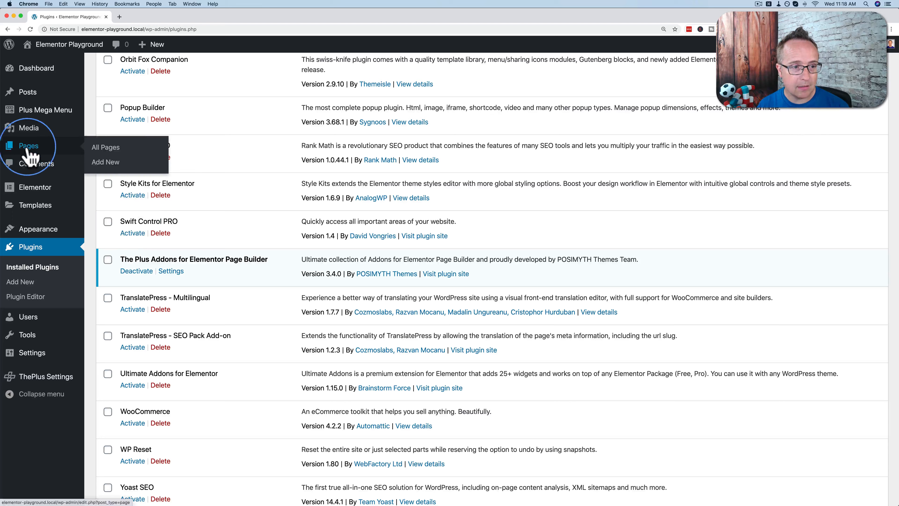
super+click(107, 163)
click(145, 18)
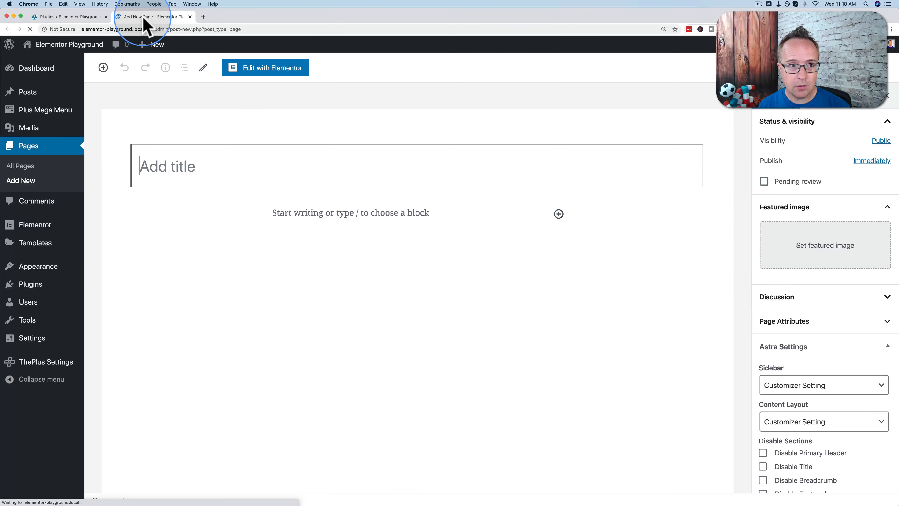
click(321, 125)
text(Login/Registration)
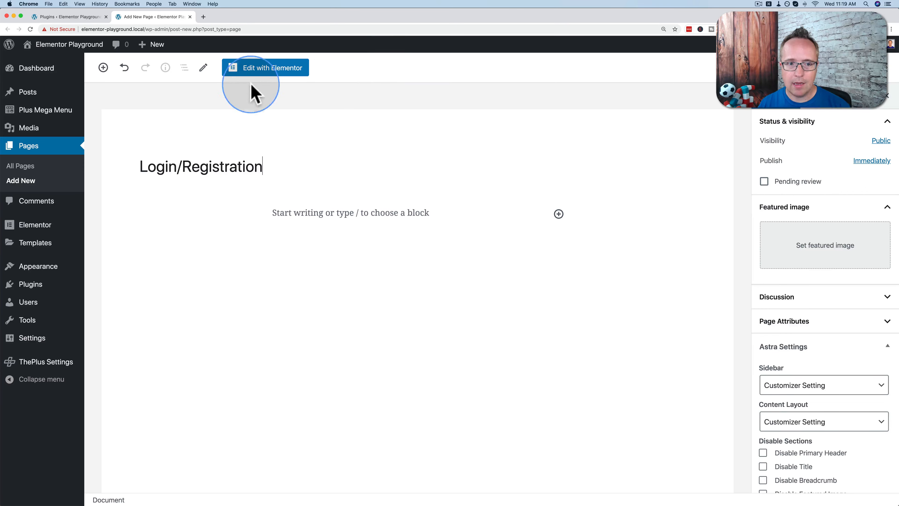
click(266, 68)
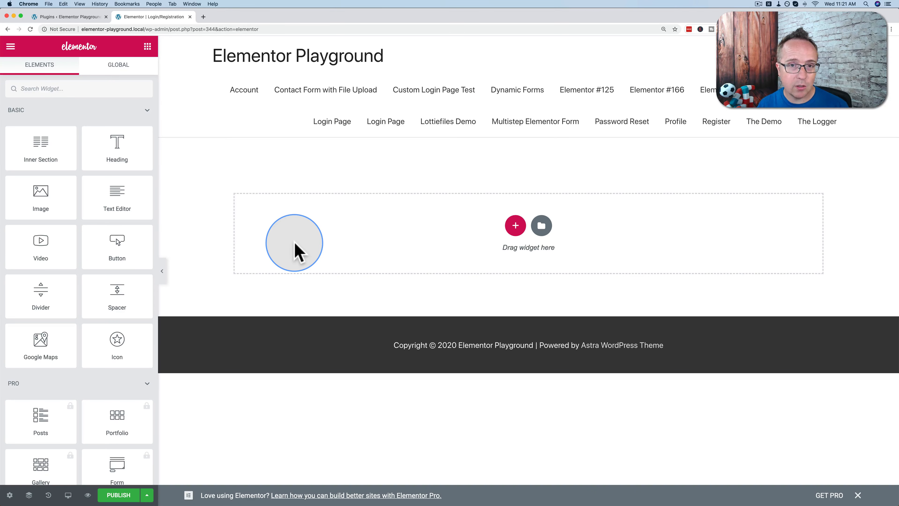
- Set the page layout of the Login/Registration page to Elementor Canvas
click(9, 495)
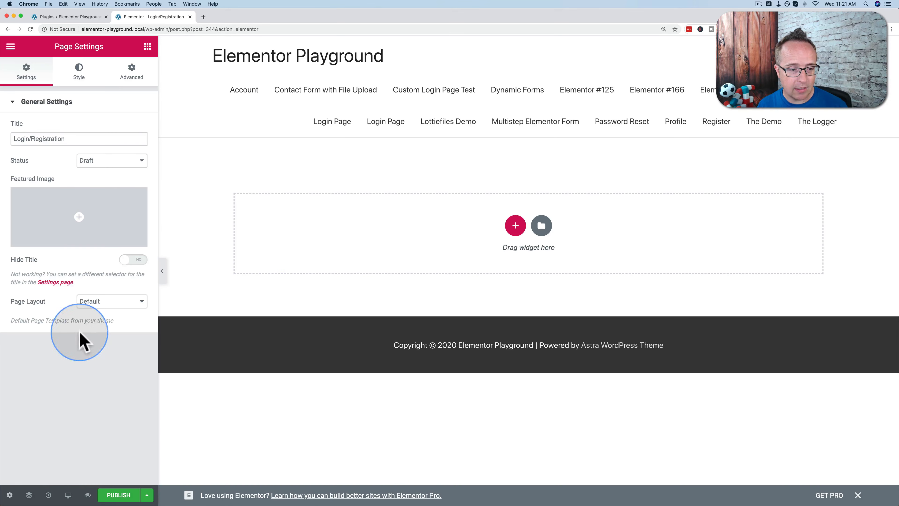
click(110, 302)
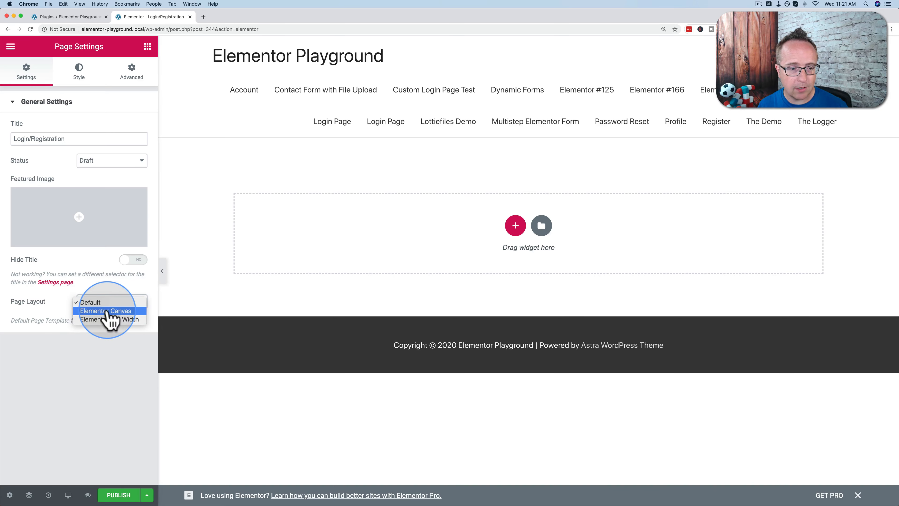
click(110, 318)
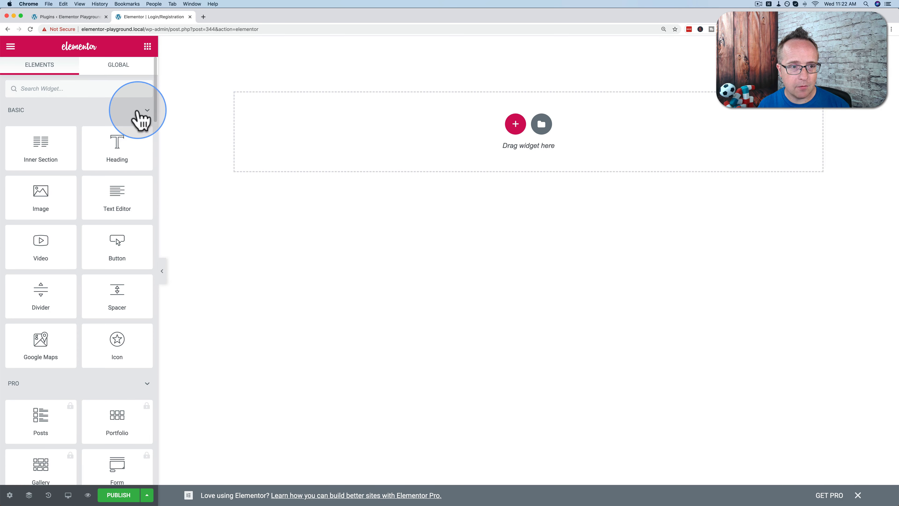
- Collapse the Basic, Pro and General widget categories
click(147, 110)
scroll(151, 146, down, 10)
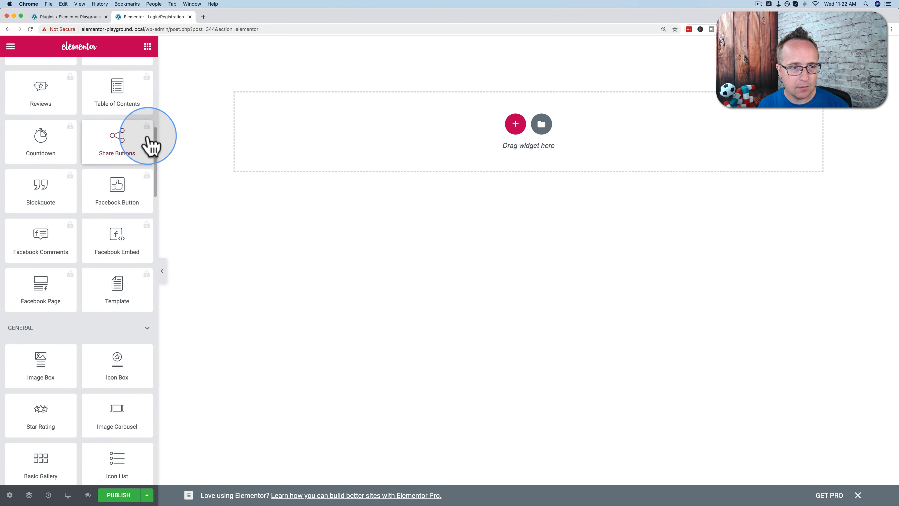
scroll(146, 143, up, 4)
scroll(148, 120, up, 6)
click(146, 140)
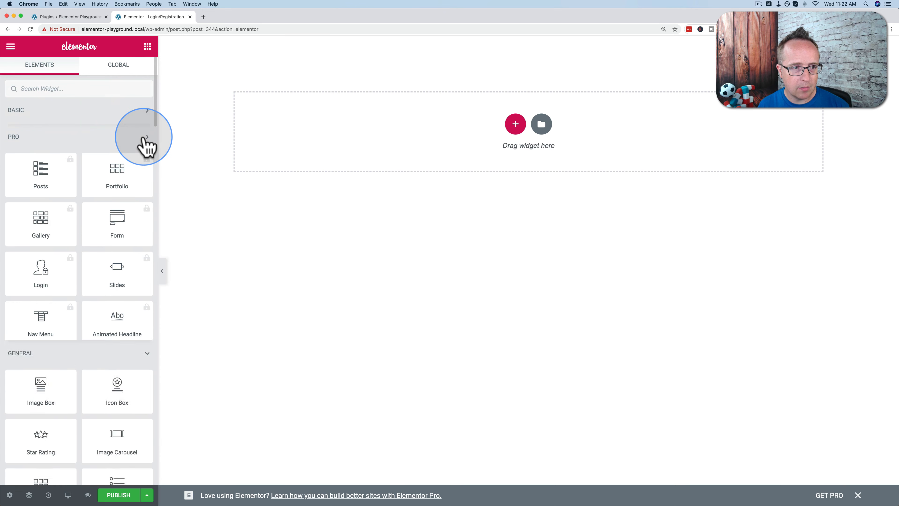
click(147, 164)
- Examine The Plus Addons widgets in the categories from PlusEssential through PlusHeader
scroll(143, 231, down, 3)
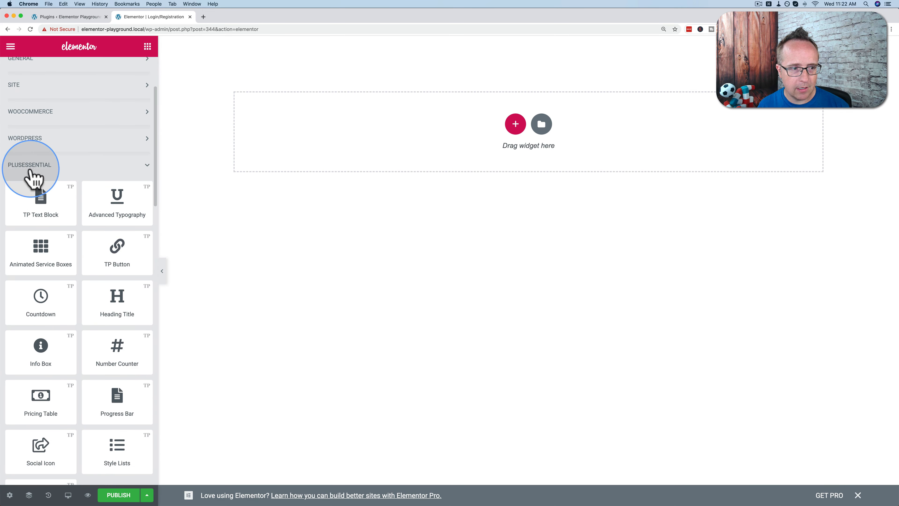
scroll(70, 173, down, 9)
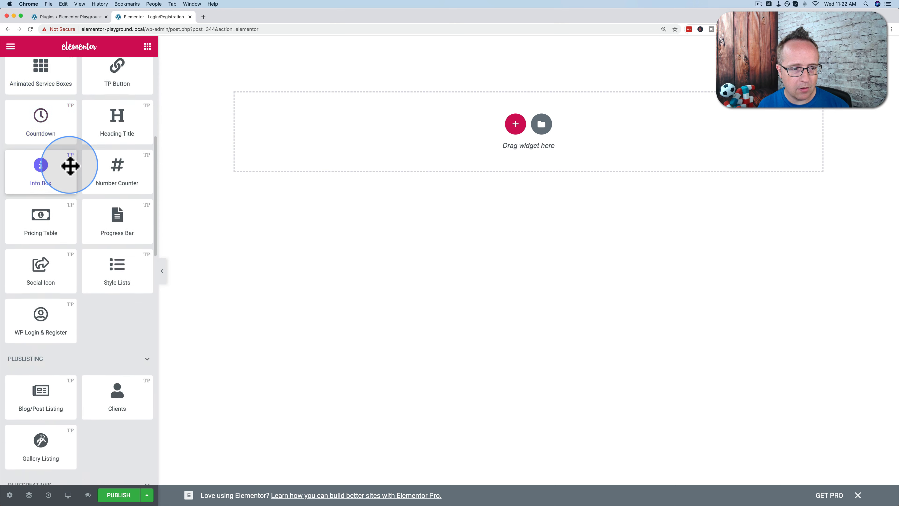
scroll(28, 213, down, 5)
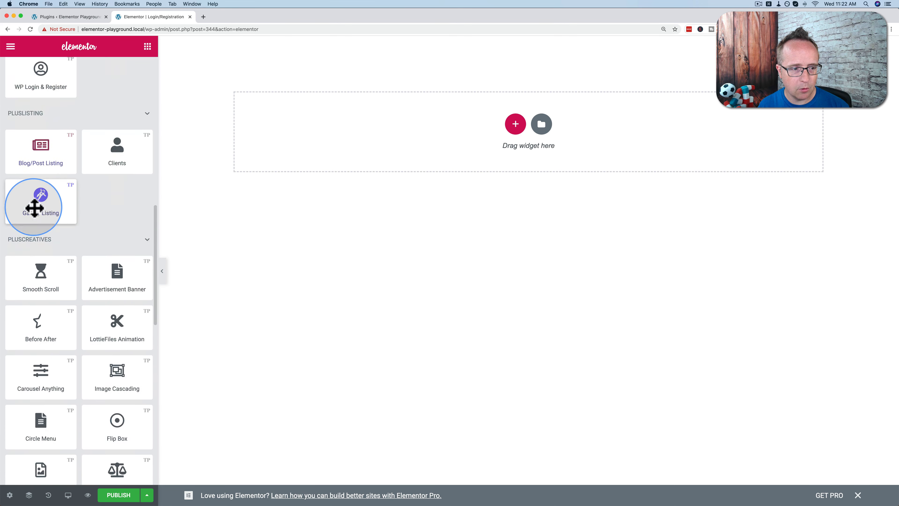
scroll(61, 182, down, 10)
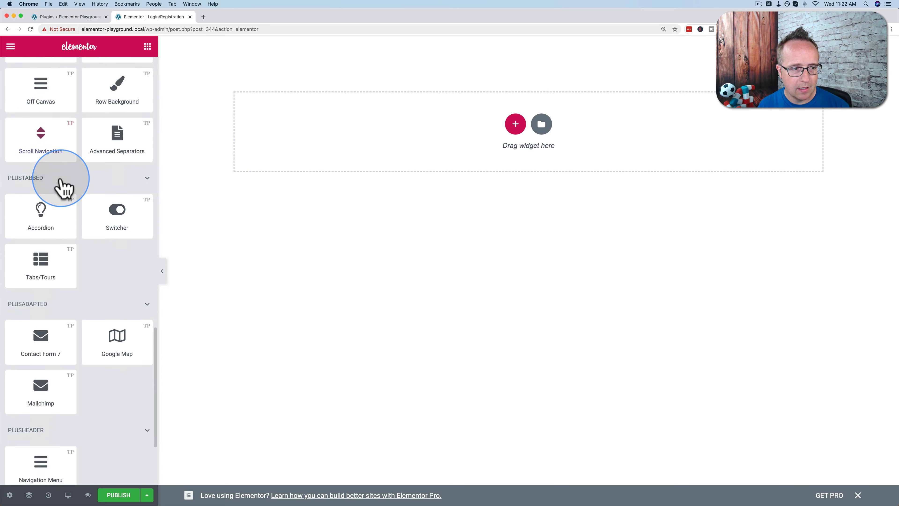
scroll(60, 315, down, 3)
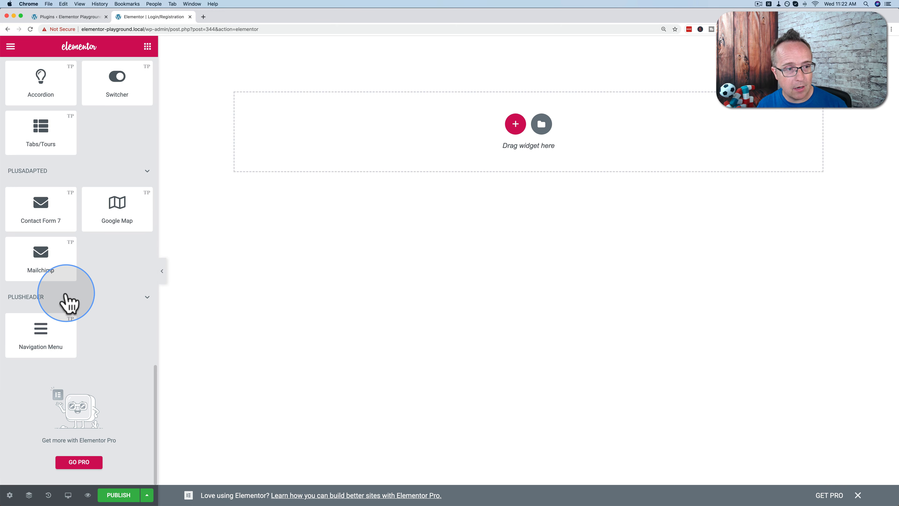
- Add the WP Login & Register widget from the PlusEssential category to the empty page section
scroll(67, 294, up, 12)
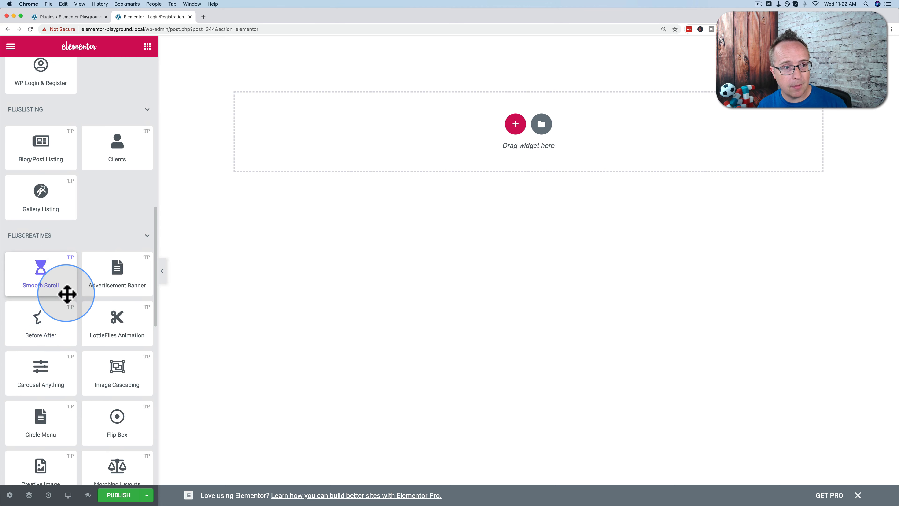
scroll(66, 294, up, 5)
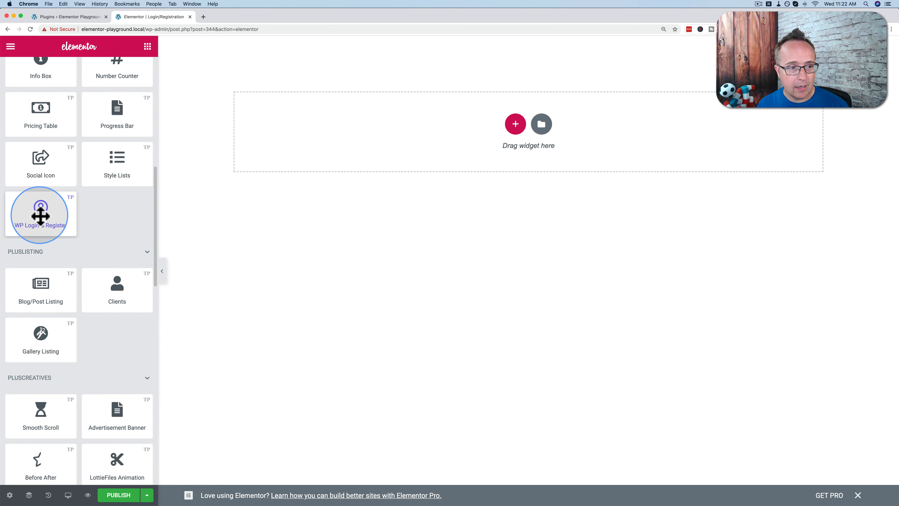
drag(40, 216, 358, 234)
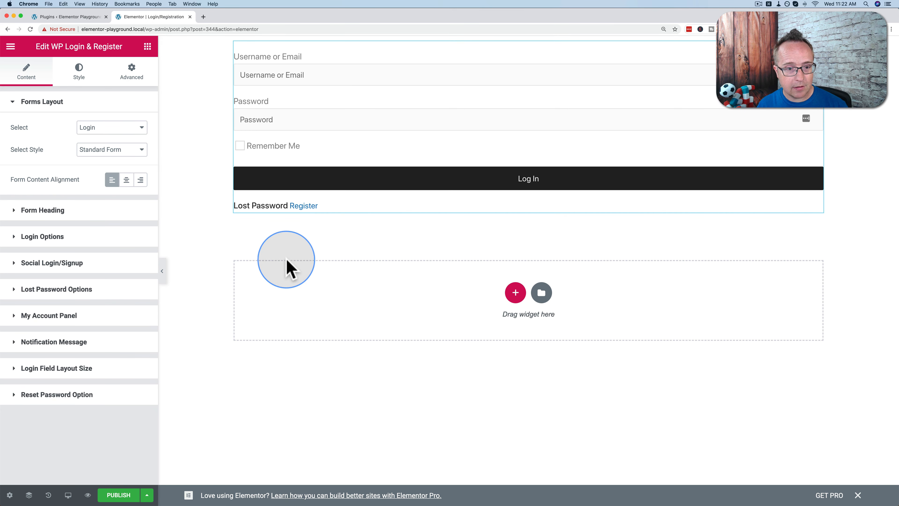
- Preview the widget's Lost Password form and switch the form type to Register
click(257, 206)
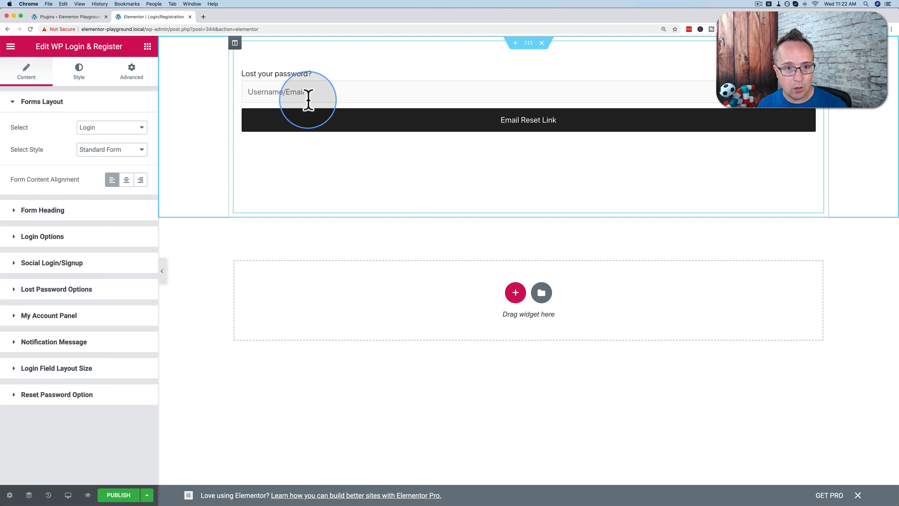
click(83, 128)
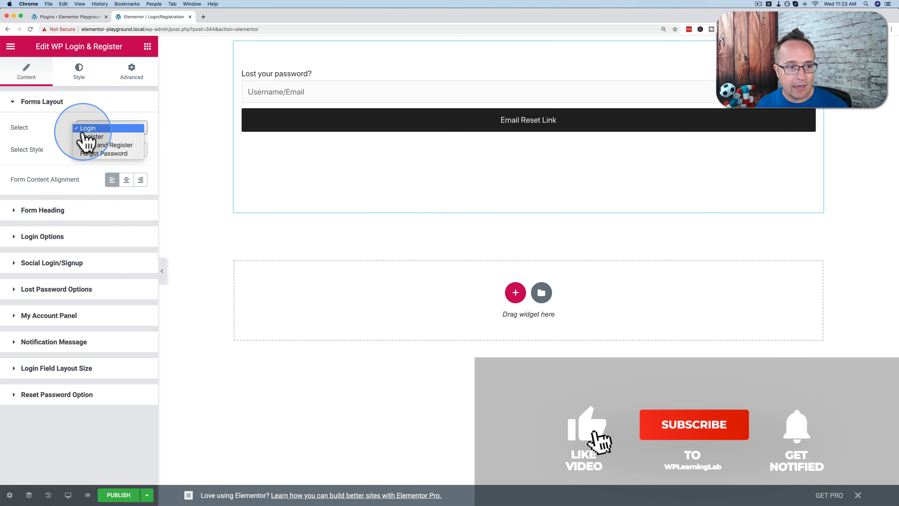
click(94, 137)
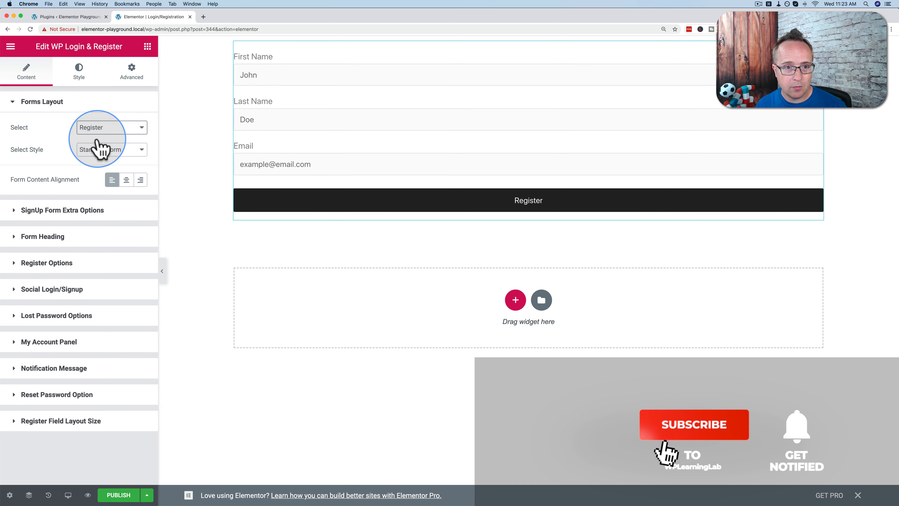
- Set the widget's form type to Login and Register and preview its Login and Sign Up forms
click(135, 128)
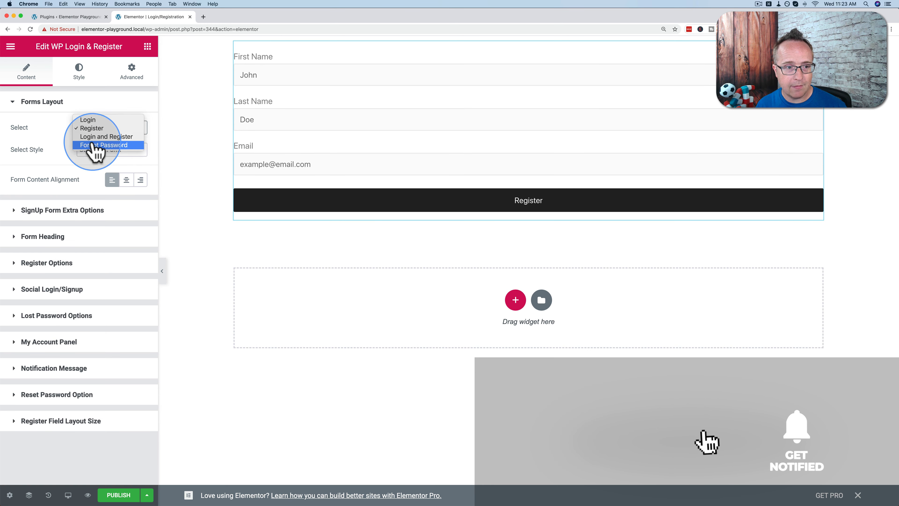
click(102, 137)
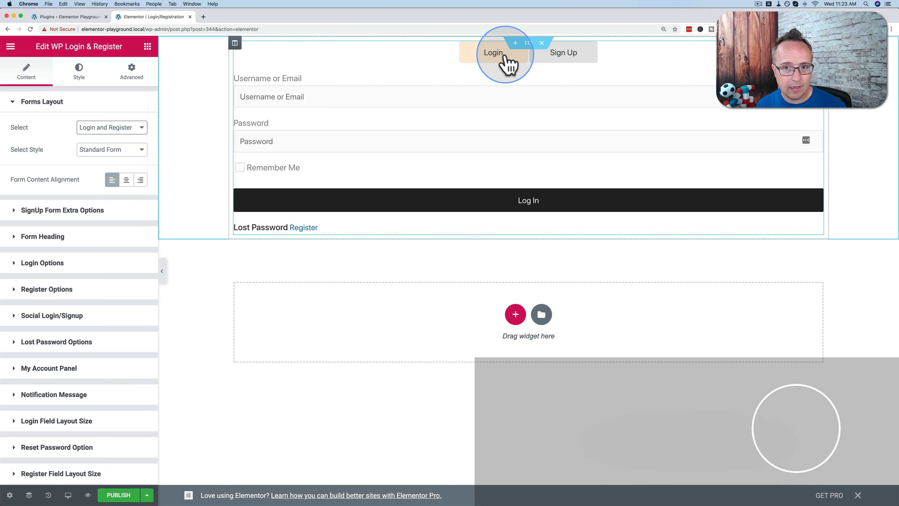
click(565, 57)
click(491, 54)
click(556, 57)
- Try the Forgot Password form type and switch the widget back to Login and Register
click(113, 129)
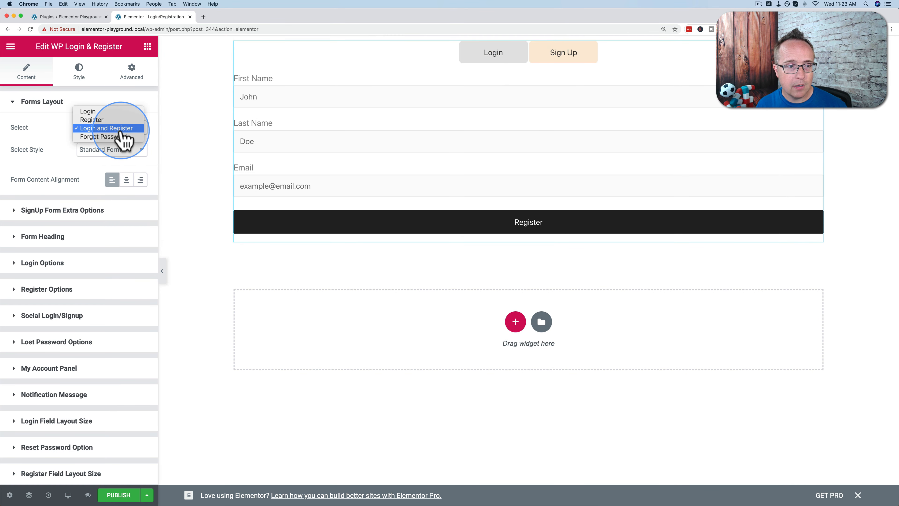
click(120, 139)
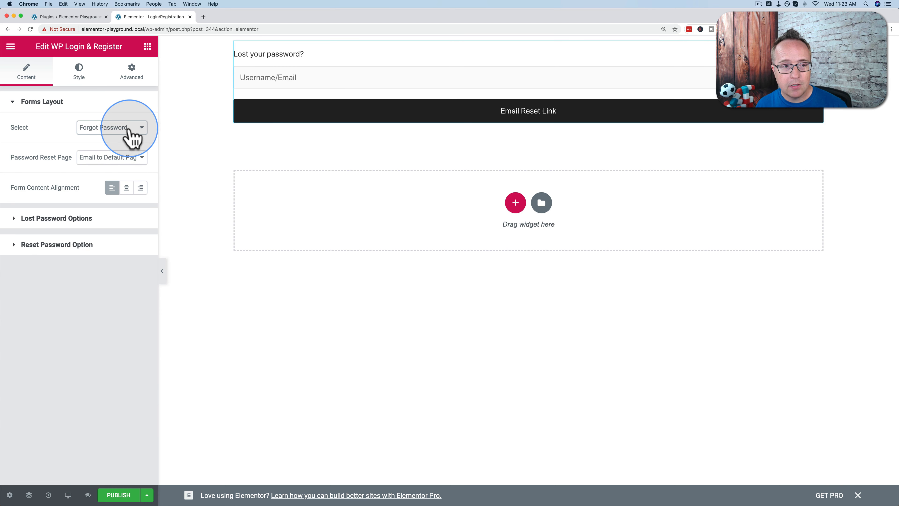
click(130, 131)
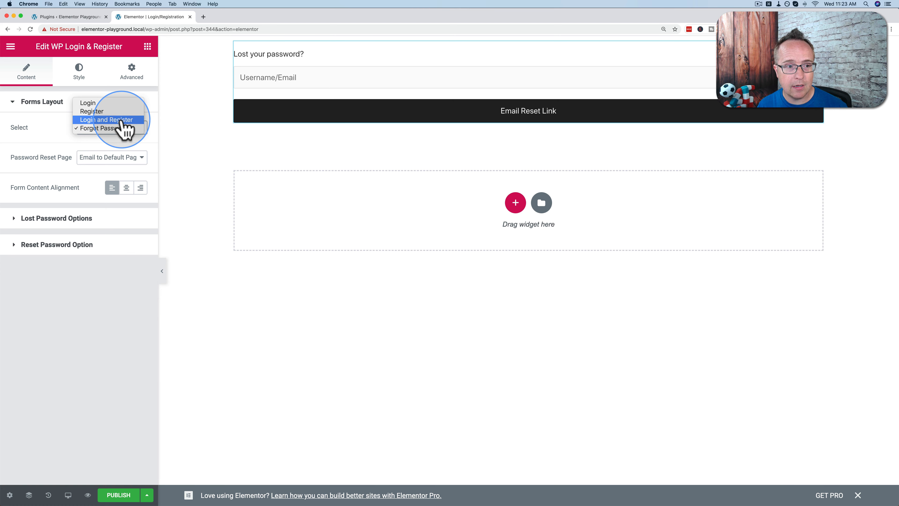
click(121, 120)
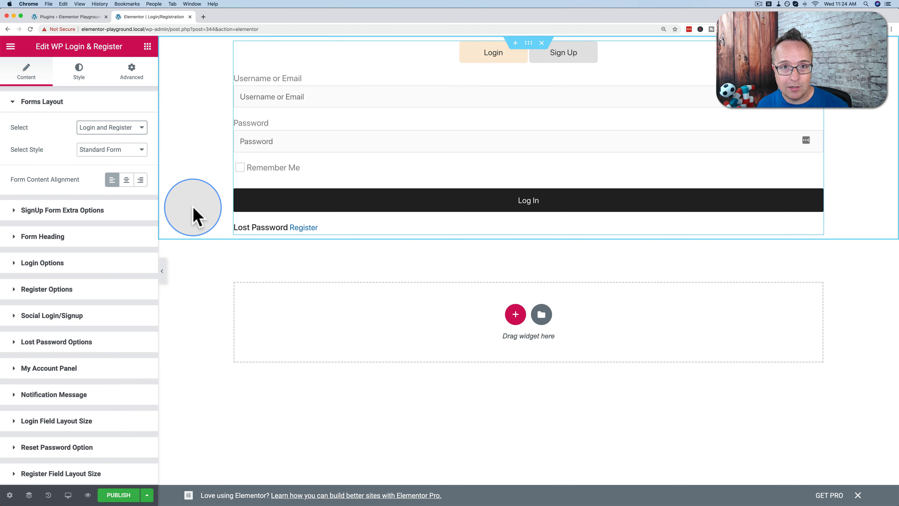
- Turn off the name field in the sign-up form's extra options and preview the Sign Up form
click(15, 212)
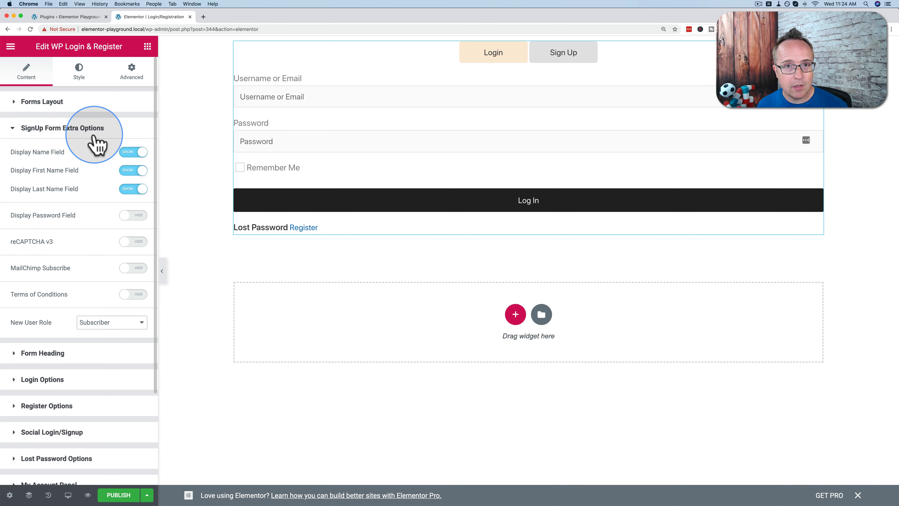
click(569, 64)
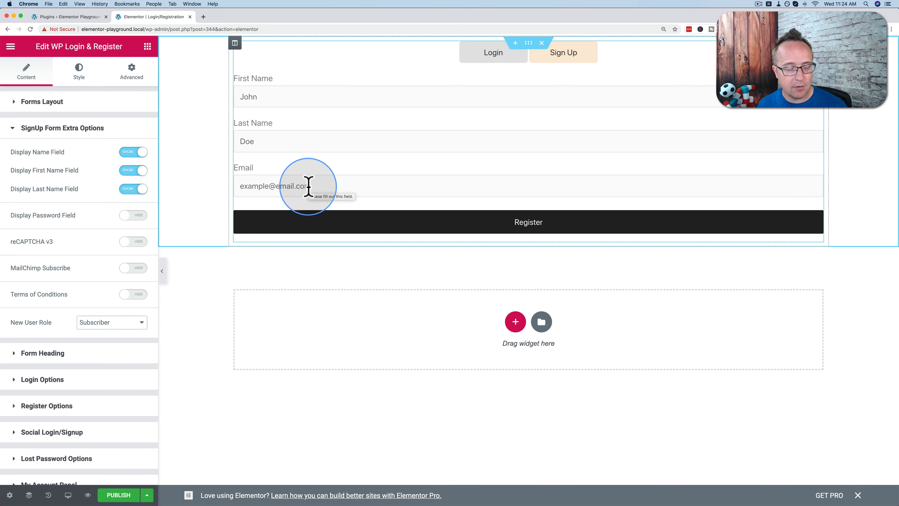
click(129, 152)
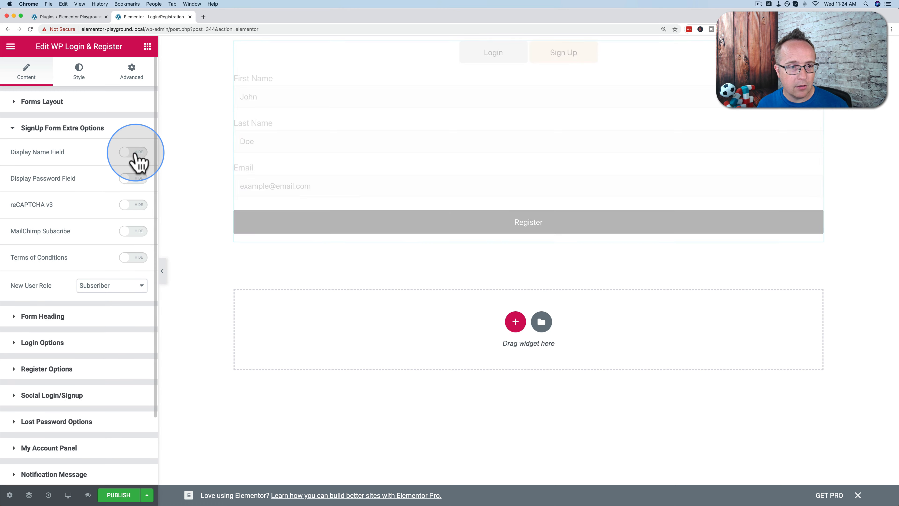
click(574, 55)
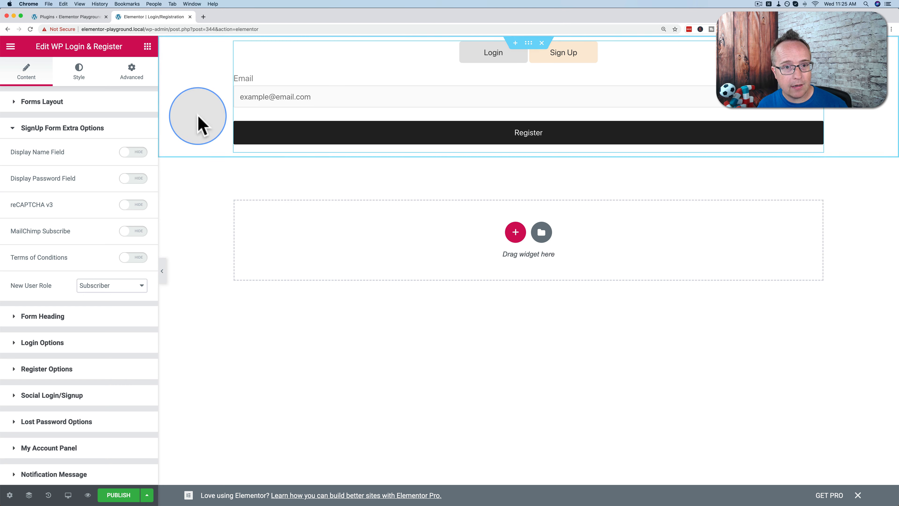
- Try the sign-up form's password field and Strong Password options with a preview, and turn both off again
click(133, 179)
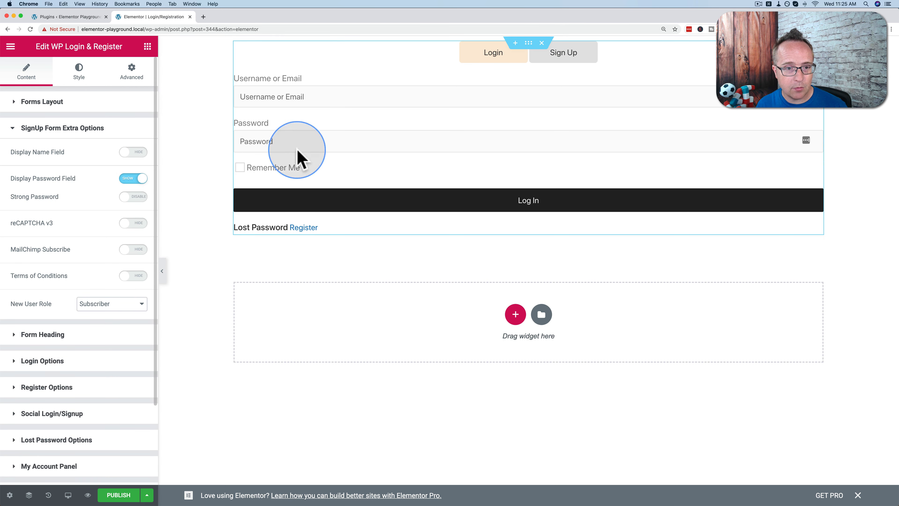
click(573, 56)
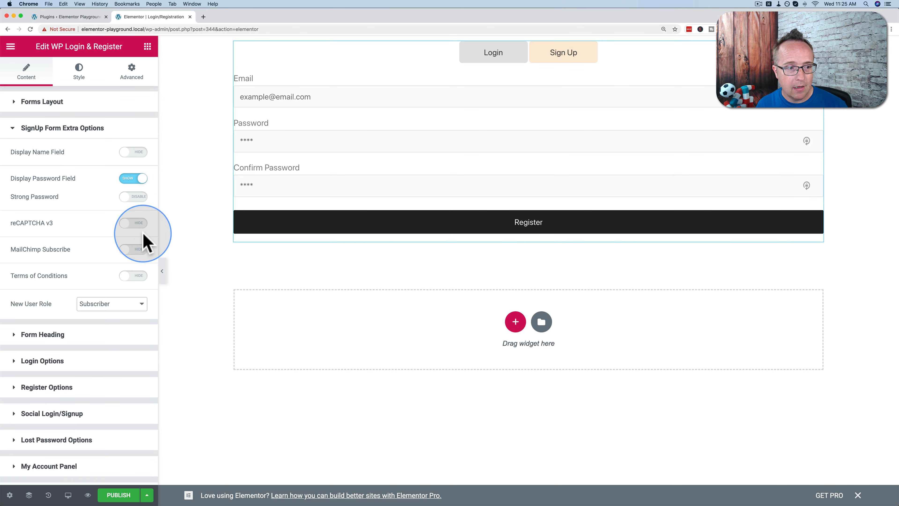
click(125, 197)
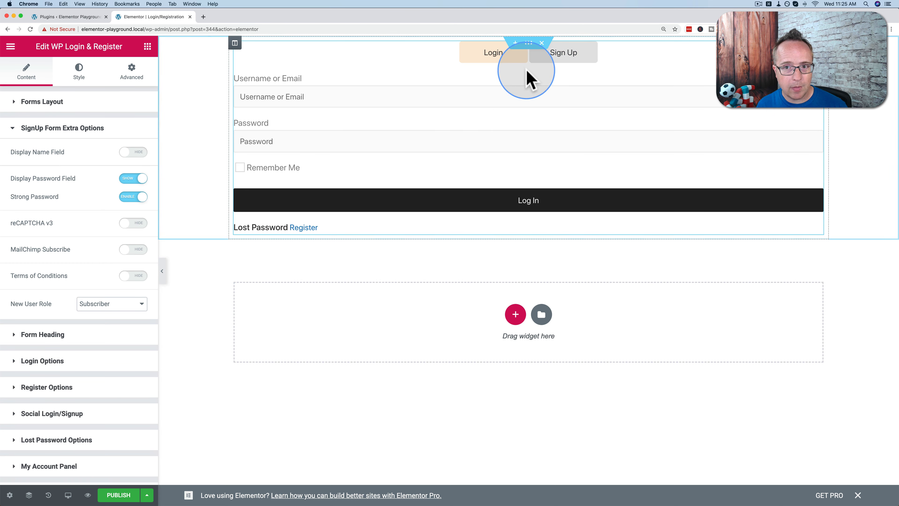
click(562, 60)
click(133, 197)
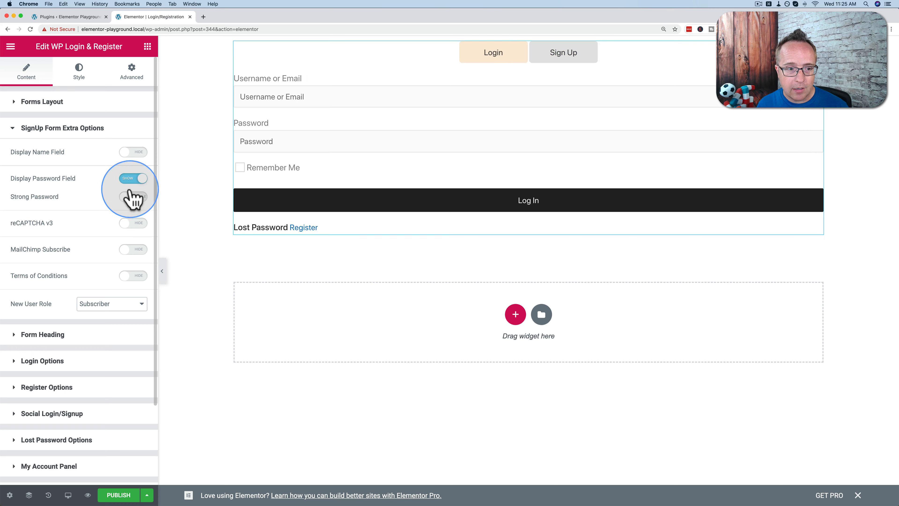
click(133, 178)
- Set the widget's form type to Register and look through the available form styles
click(53, 101)
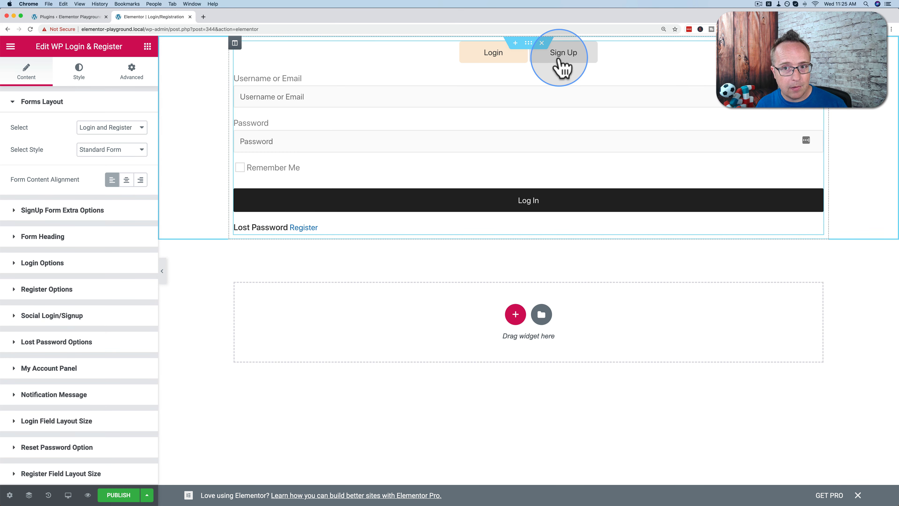
click(131, 128)
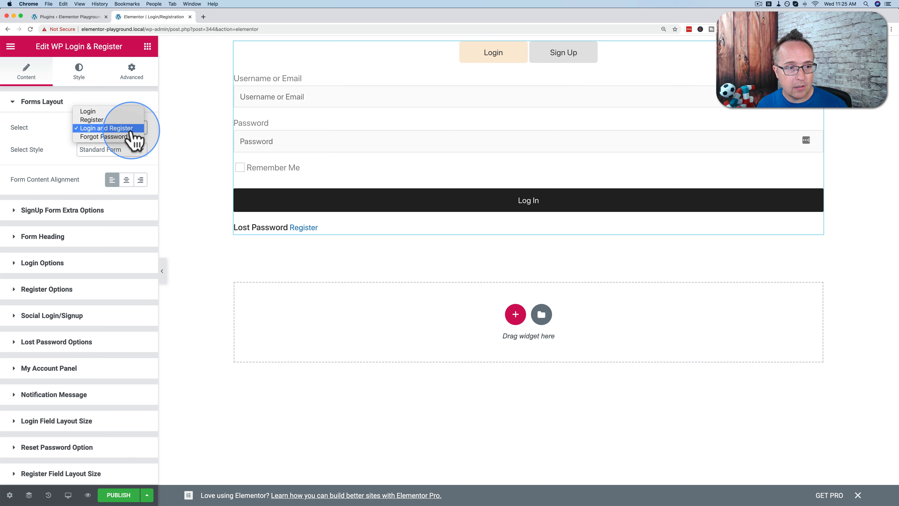
click(92, 120)
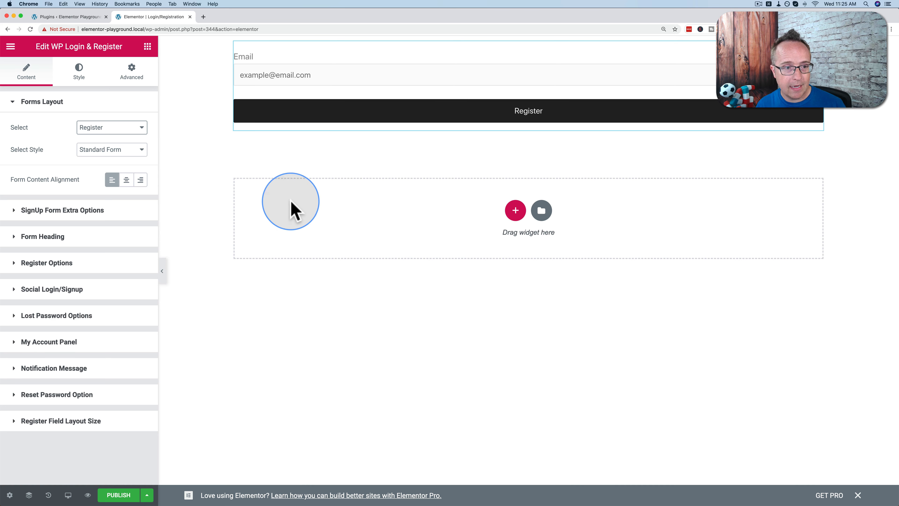
click(125, 128)
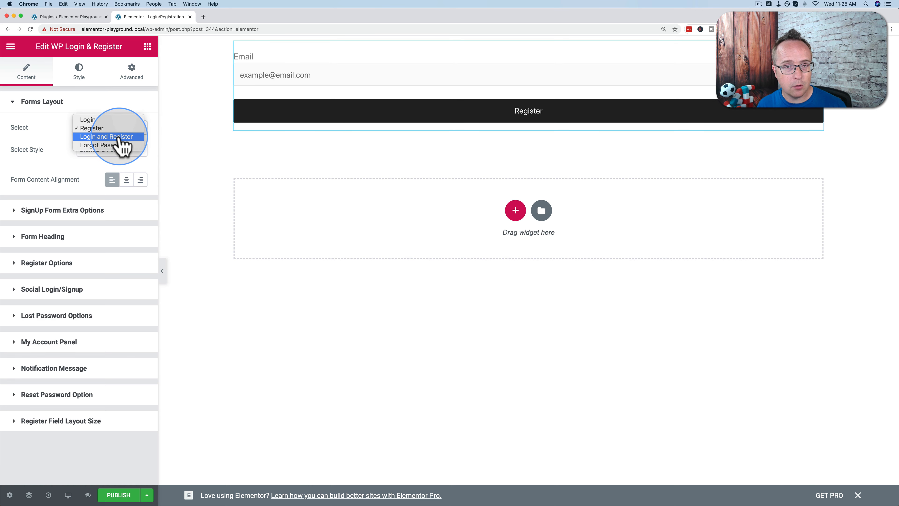
click(98, 229)
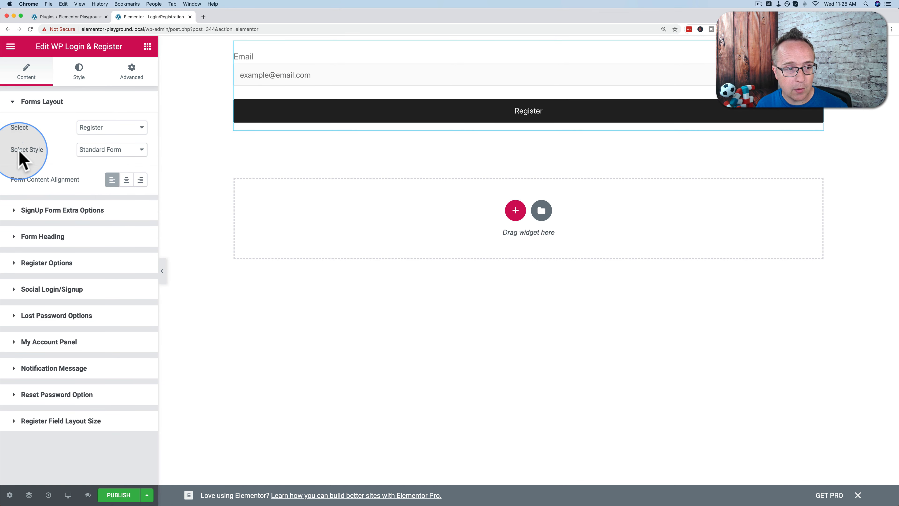
click(129, 155)
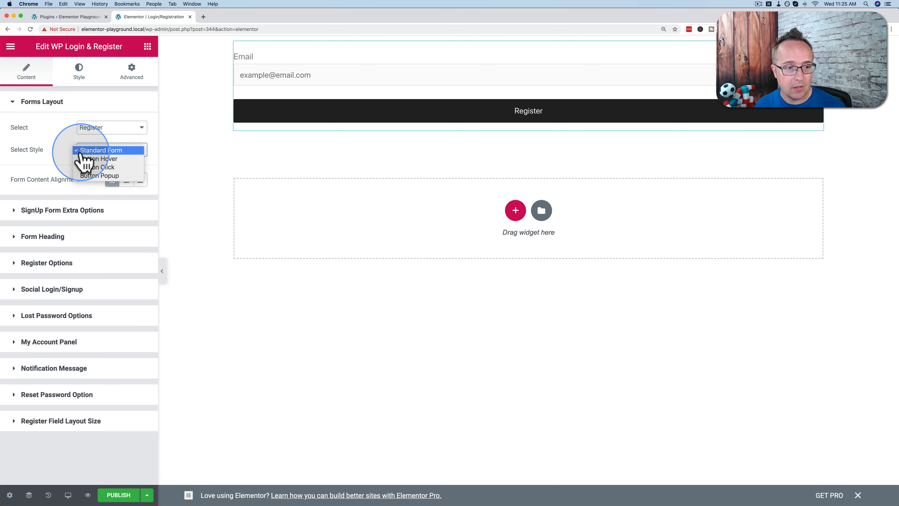
click(141, 145)
click(132, 156)
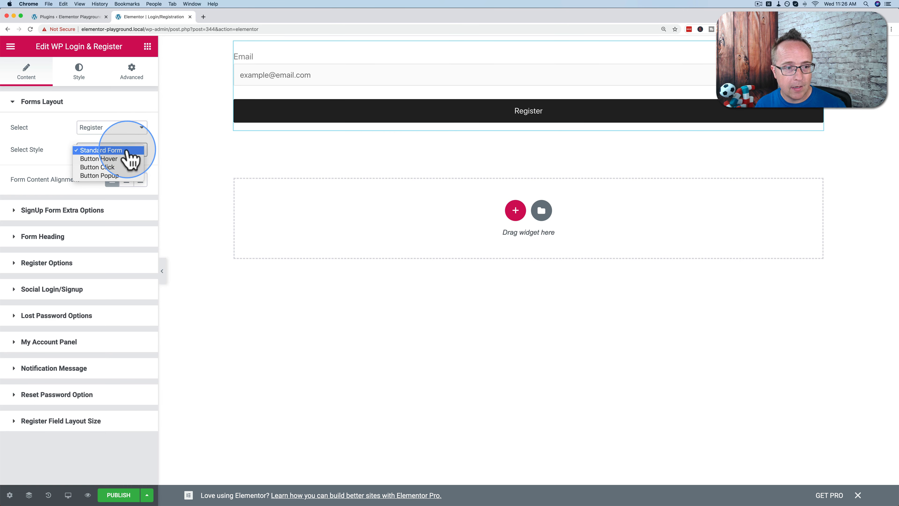
click(140, 133)
- Set the form type to Login with the Button Hover style and preview the hover form
click(120, 130)
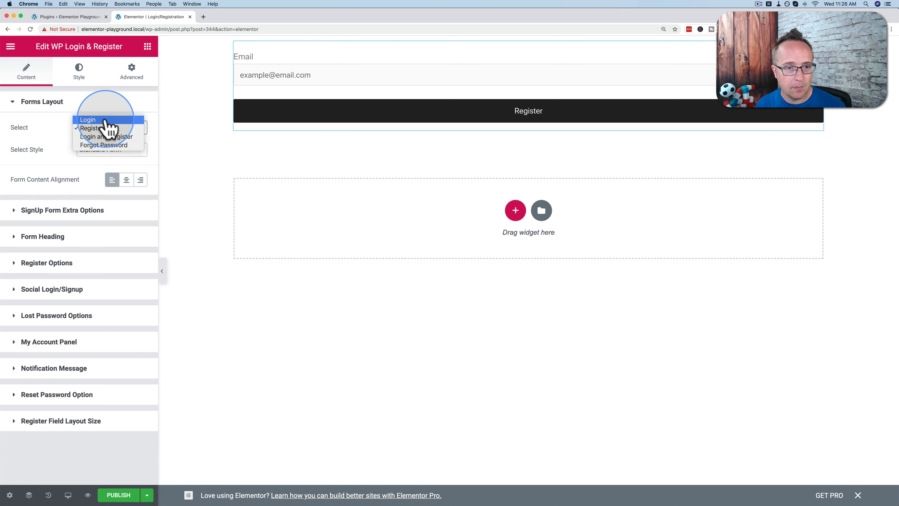
click(105, 120)
click(120, 150)
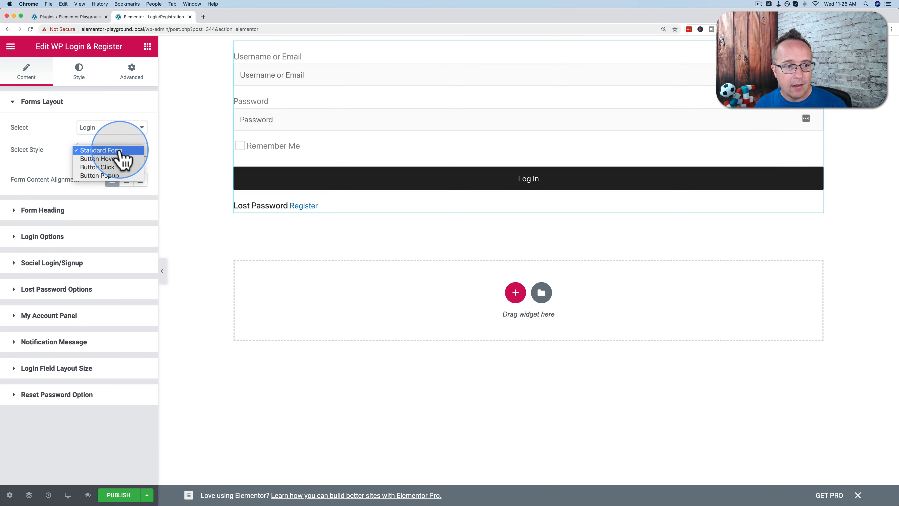
click(107, 158)
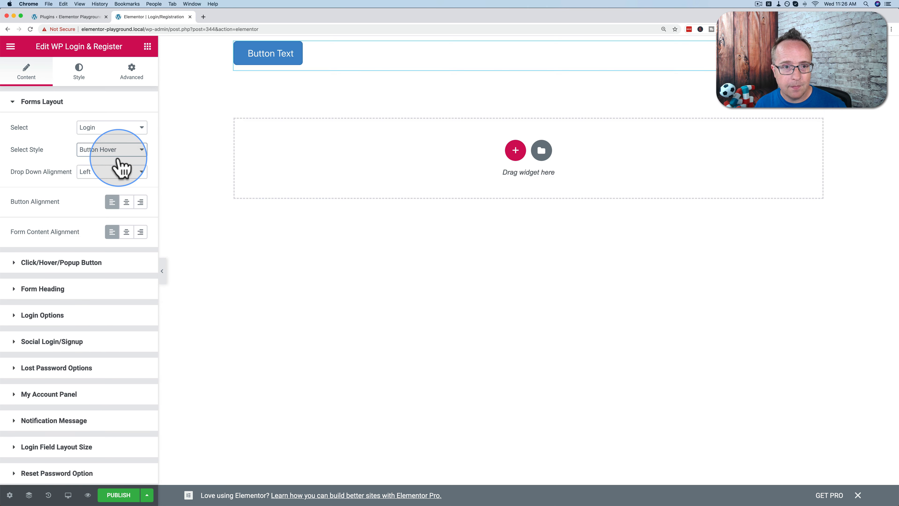
mouse_move(275, 56)
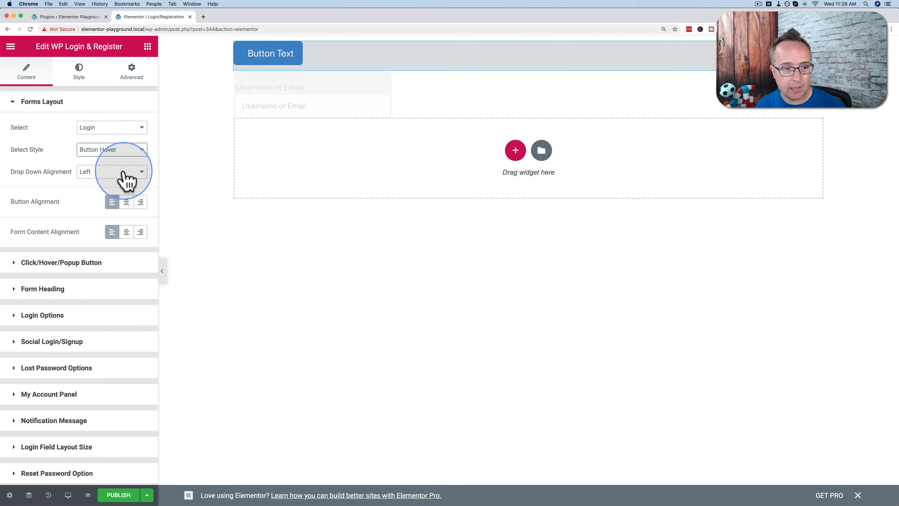
- Change the login form's style to Button Click and preview the form its button opens
click(129, 152)
click(103, 167)
click(113, 150)
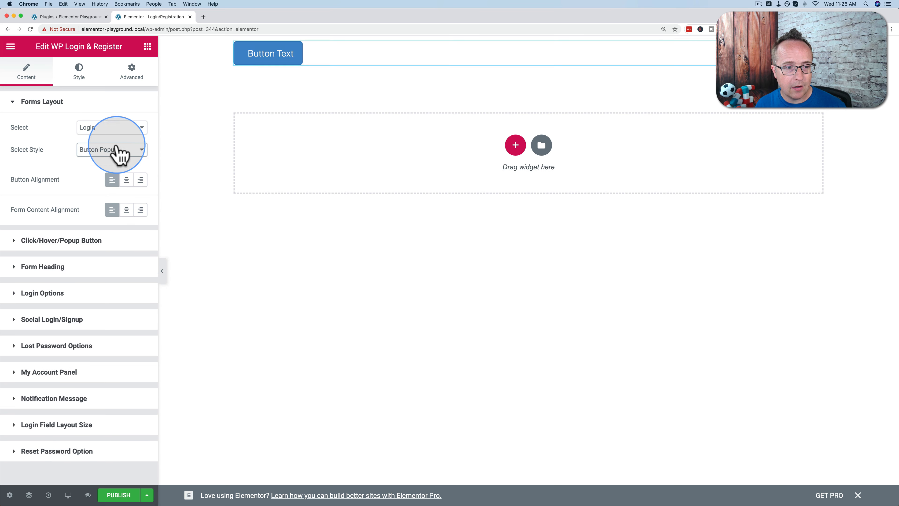
click(104, 141)
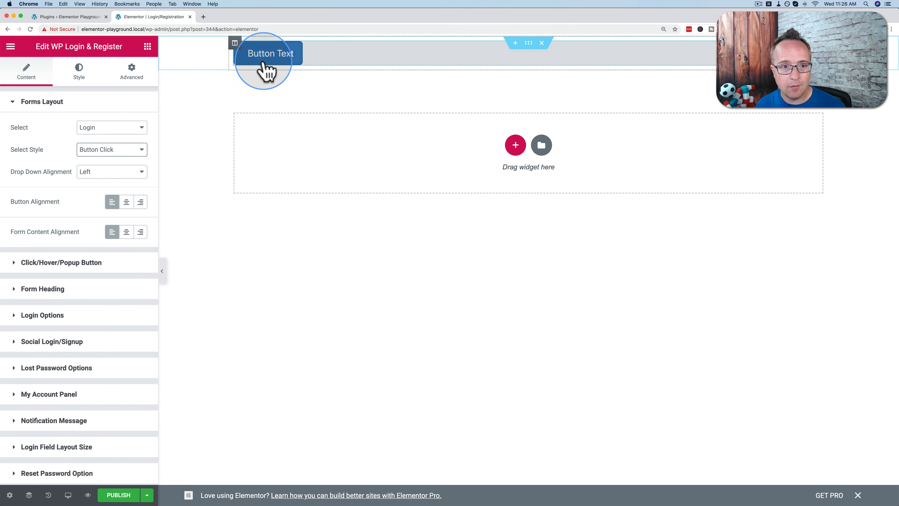
click(271, 66)
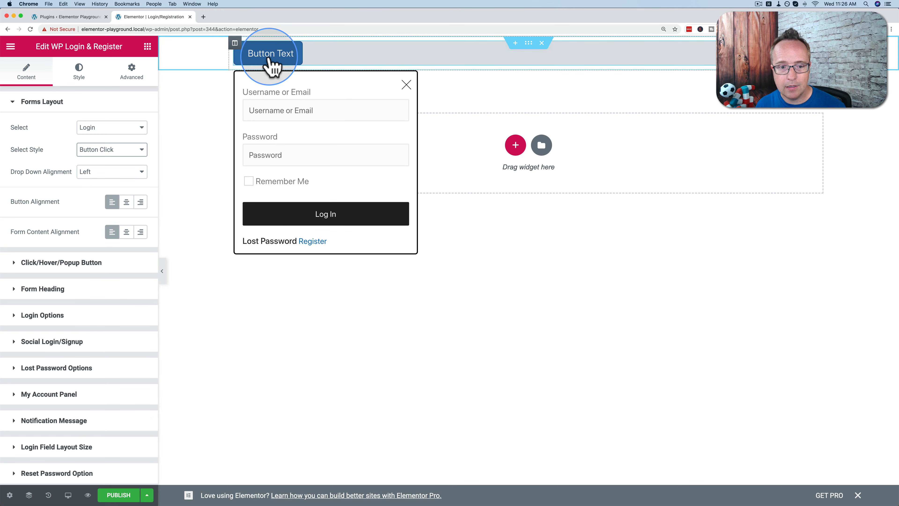
- Change the login form's style to Button Popup, preview the popup and close it
click(132, 151)
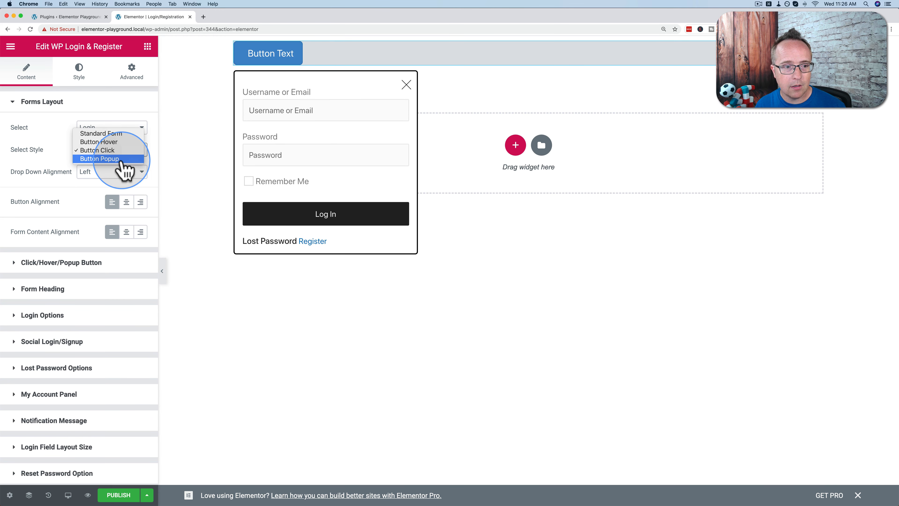
click(120, 159)
click(268, 66)
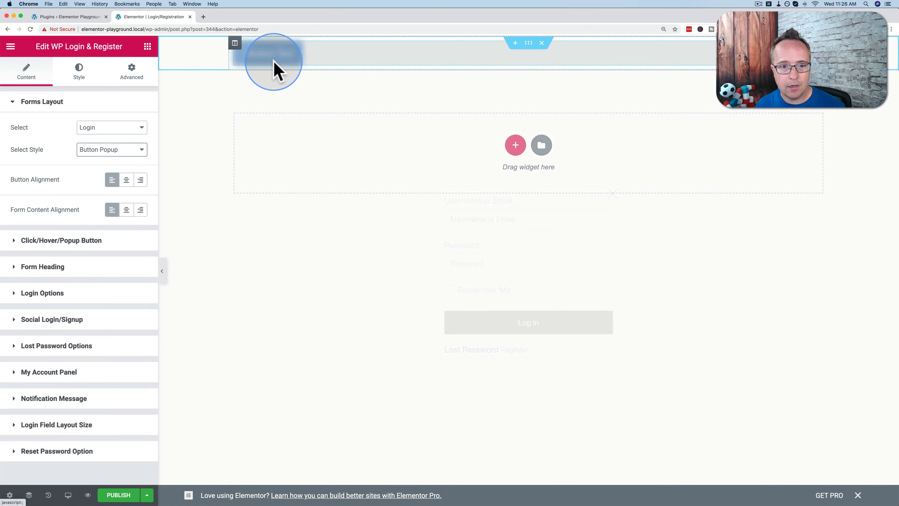
click(613, 193)
- Set the form type to Login and Register and preview the Login and Sign Up forms in the popup
click(124, 127)
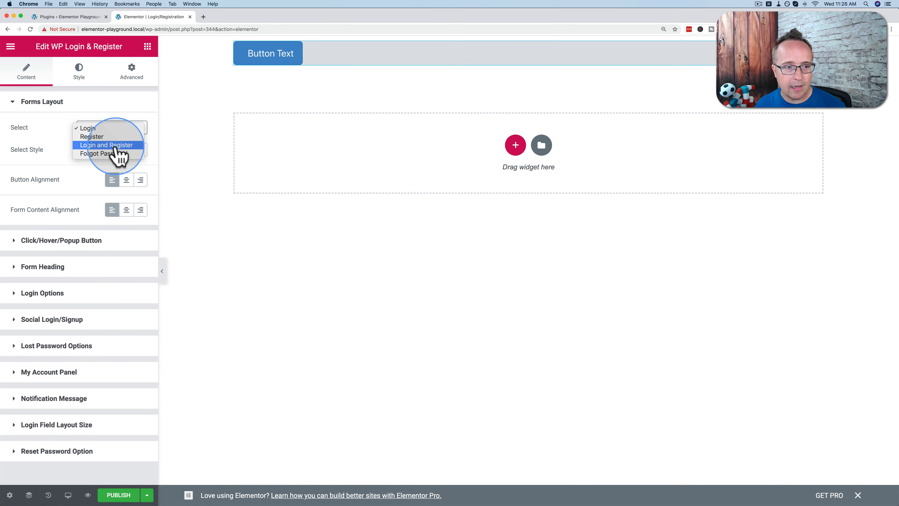
click(107, 145)
click(254, 61)
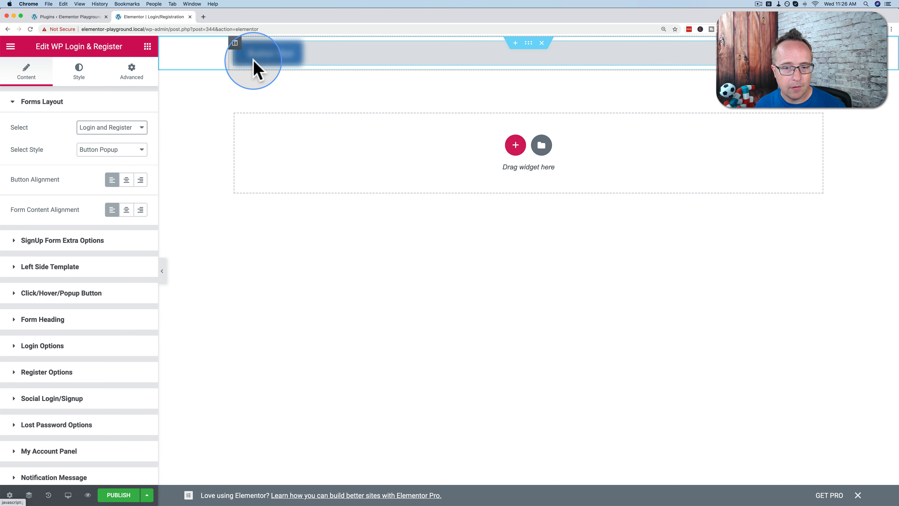
click(544, 184)
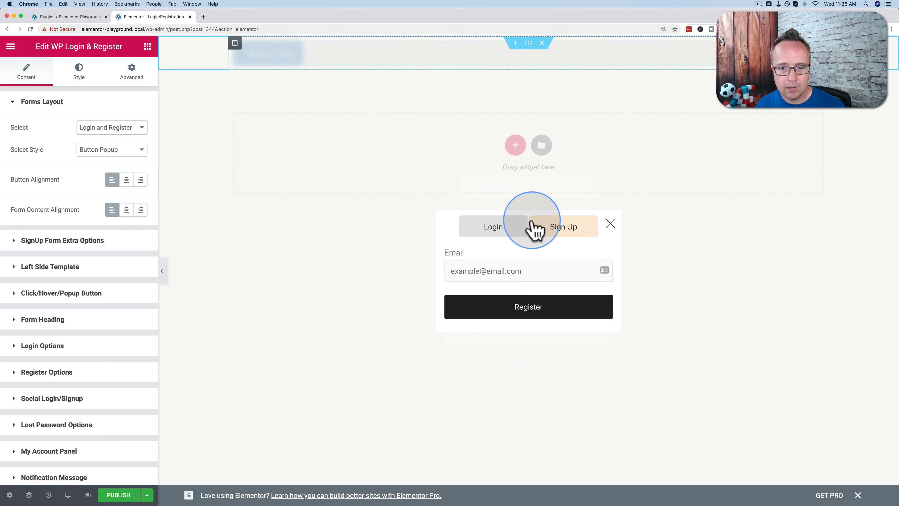
click(495, 228)
click(563, 191)
click(503, 231)
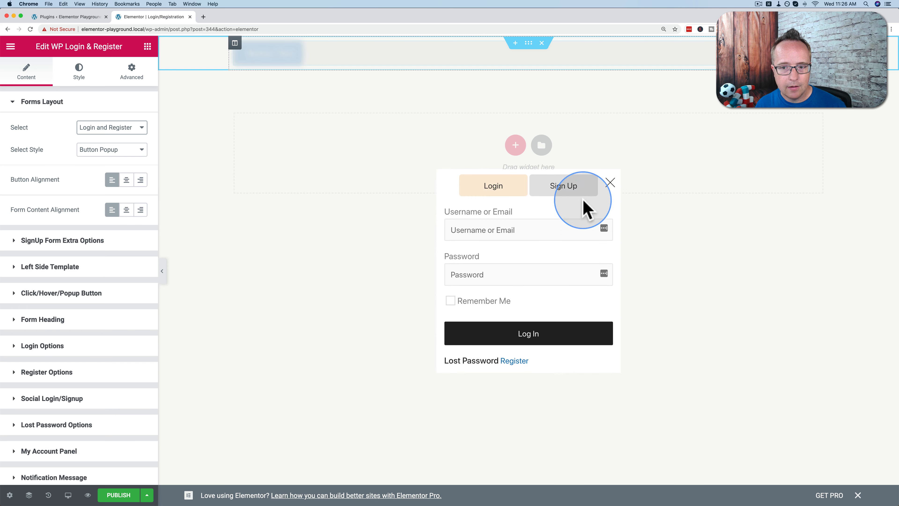
- Change the combined form's style to Button Click and preview its Login and Sign Up forms
click(139, 152)
click(118, 142)
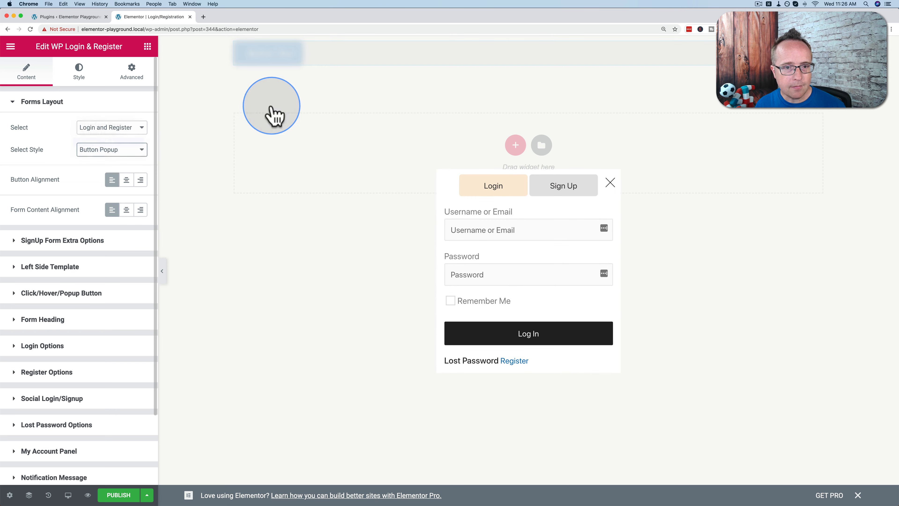
click(299, 60)
click(334, 85)
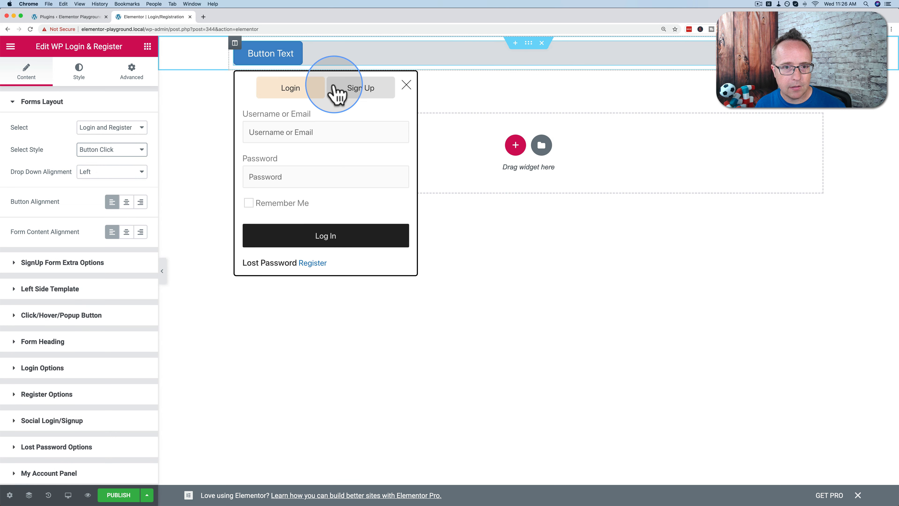
click(285, 94)
click(349, 92)
click(273, 103)
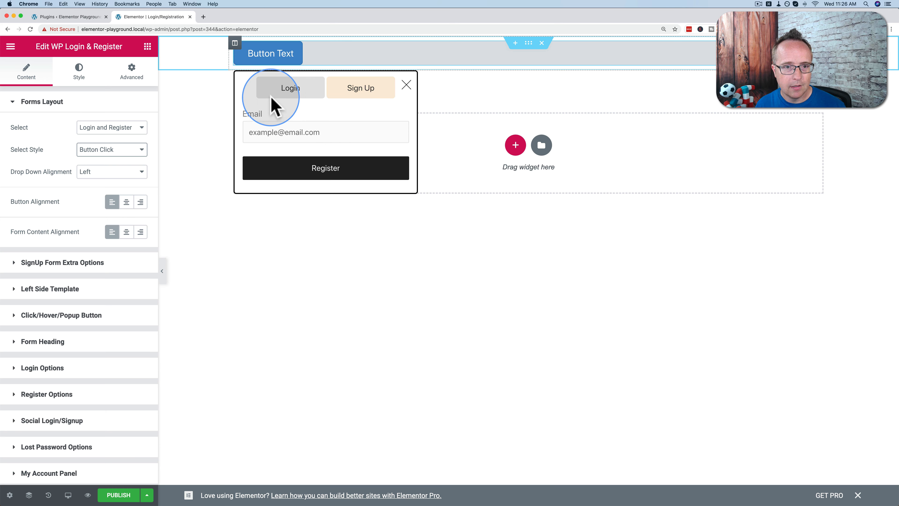
- Try the Button Hover style with its Login and Sign Up forms, and set the style back to Standard Form
click(123, 150)
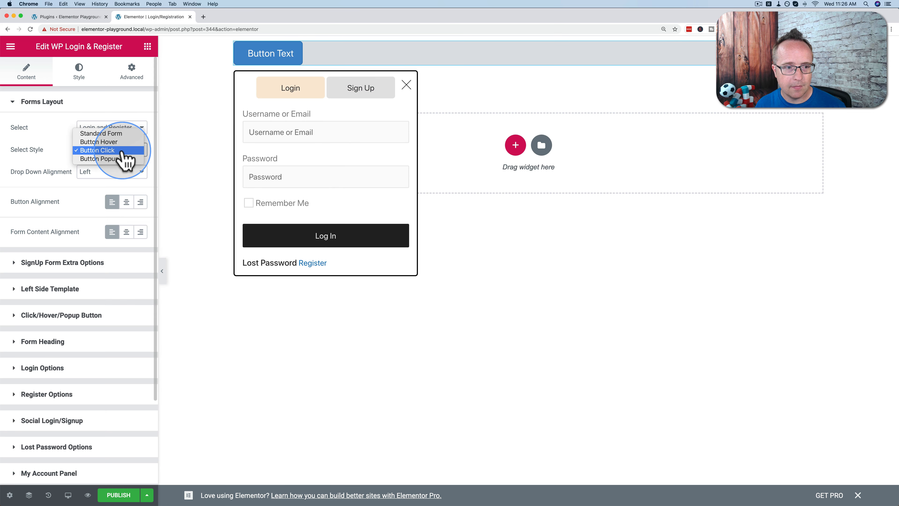
click(99, 142)
mouse_move(268, 61)
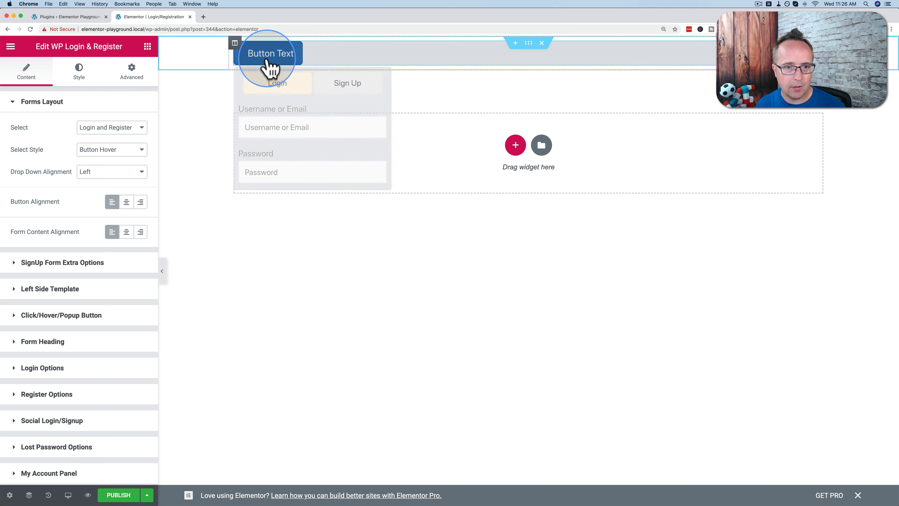
click(345, 85)
click(288, 85)
click(347, 83)
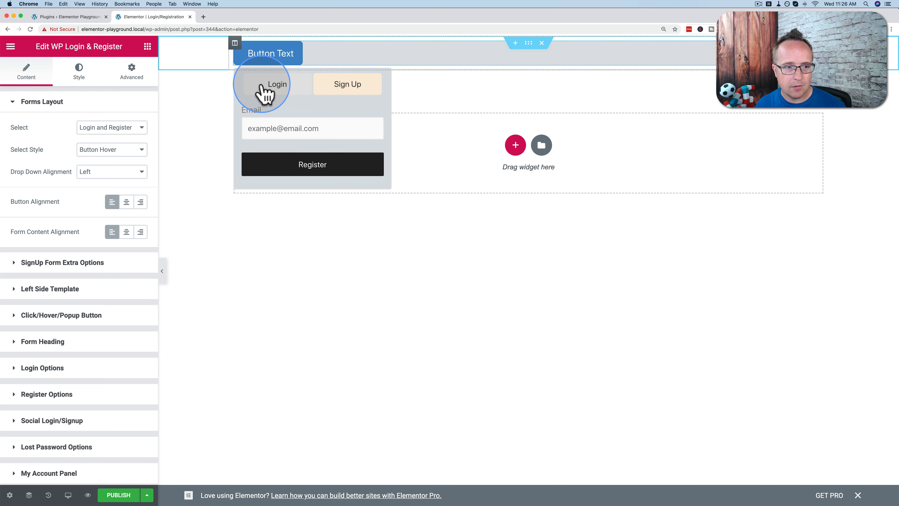
click(268, 88)
click(107, 150)
click(94, 142)
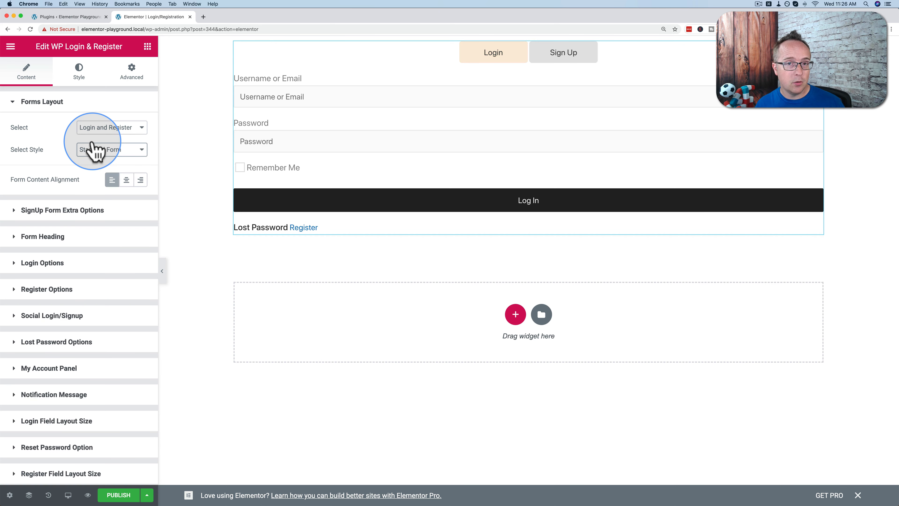
- Set the form type to Register and show the name field with the first name only, hiding the last name field
click(110, 127)
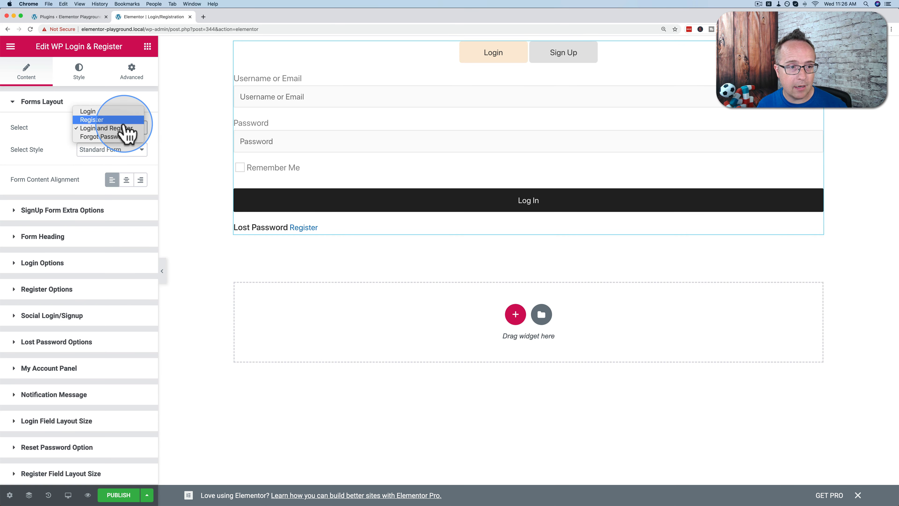
click(93, 130)
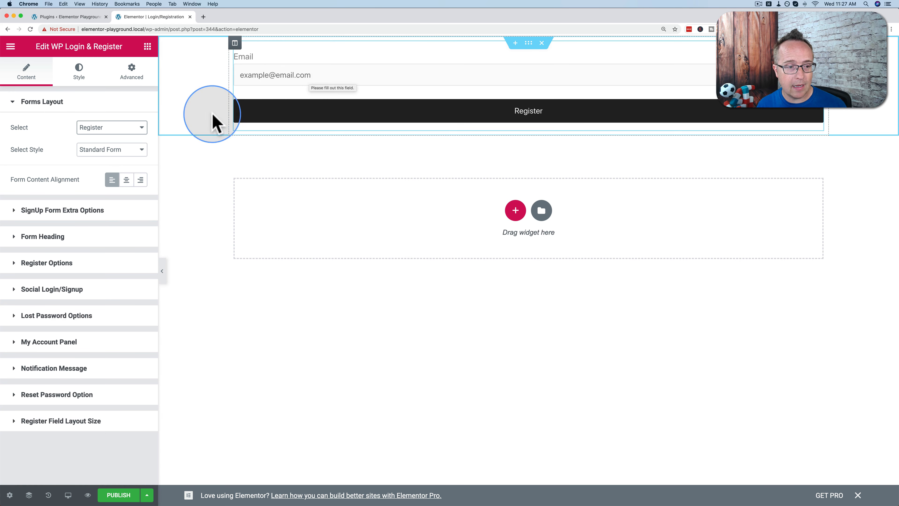
click(18, 211)
scroll(106, 176, down, 2)
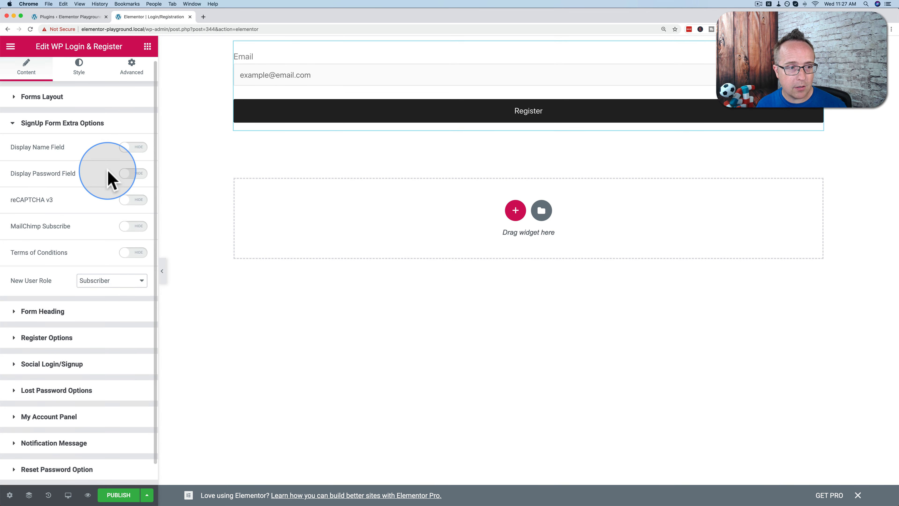
click(144, 126)
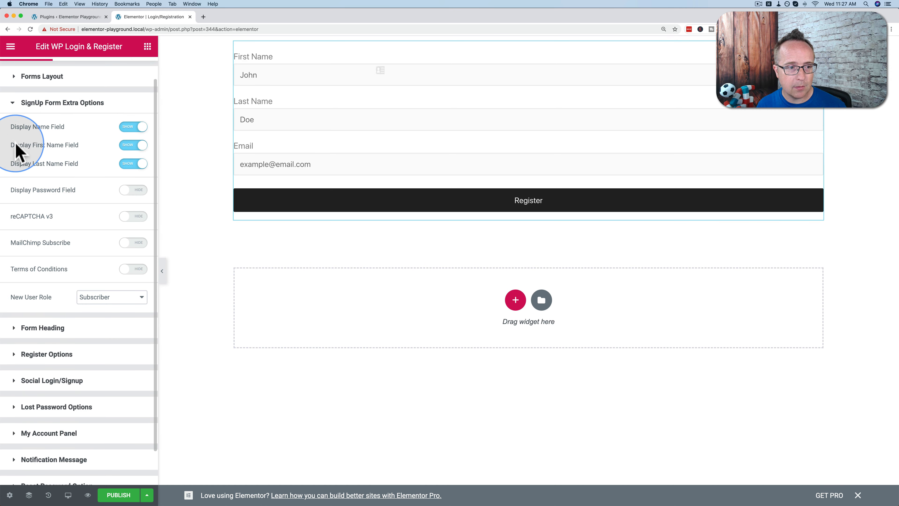
click(137, 165)
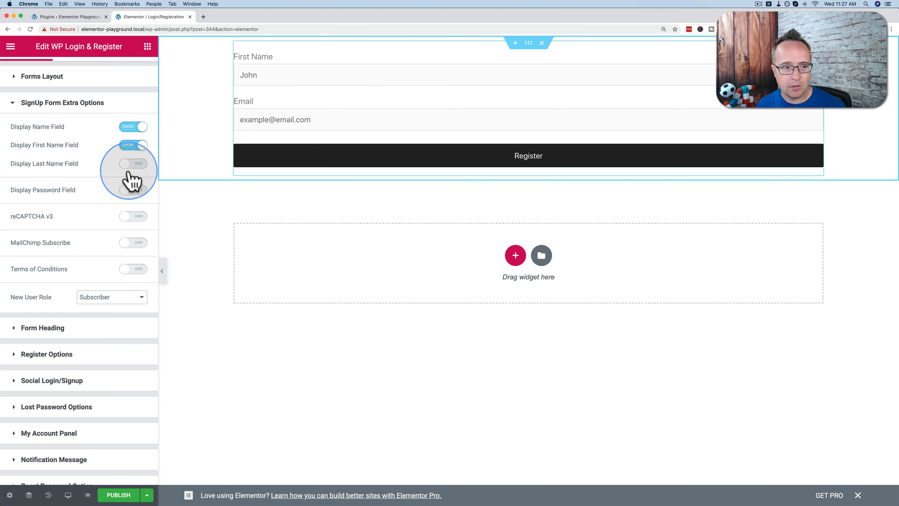
- Try showing the password fields in the sign-up form, and hide them again
scroll(114, 177, down, 2)
click(132, 152)
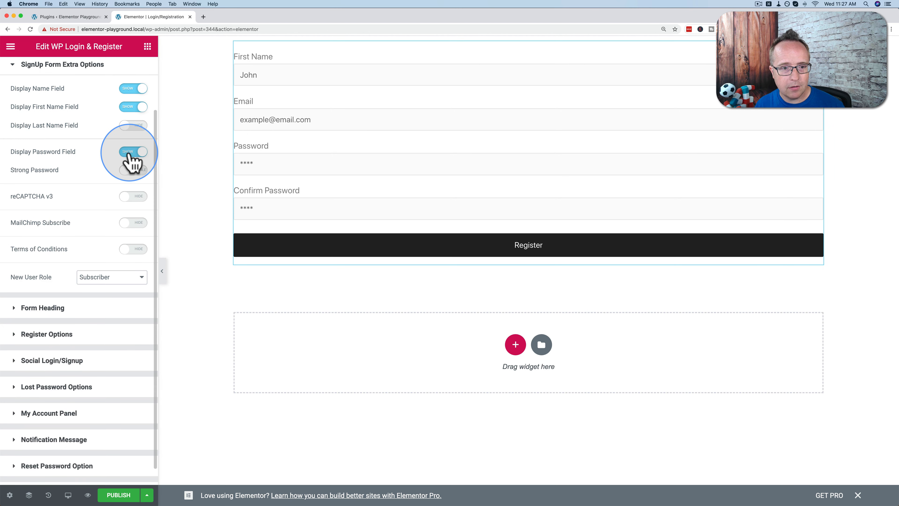
click(266, 167)
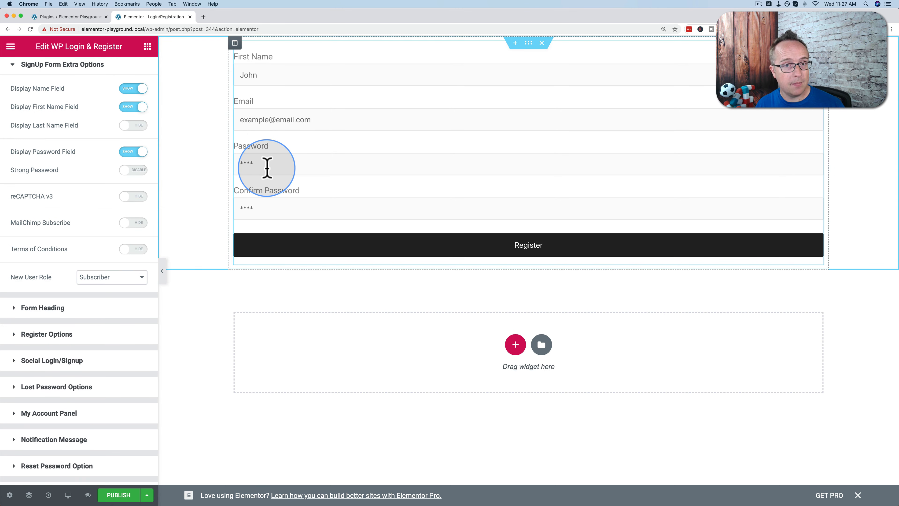
click(132, 151)
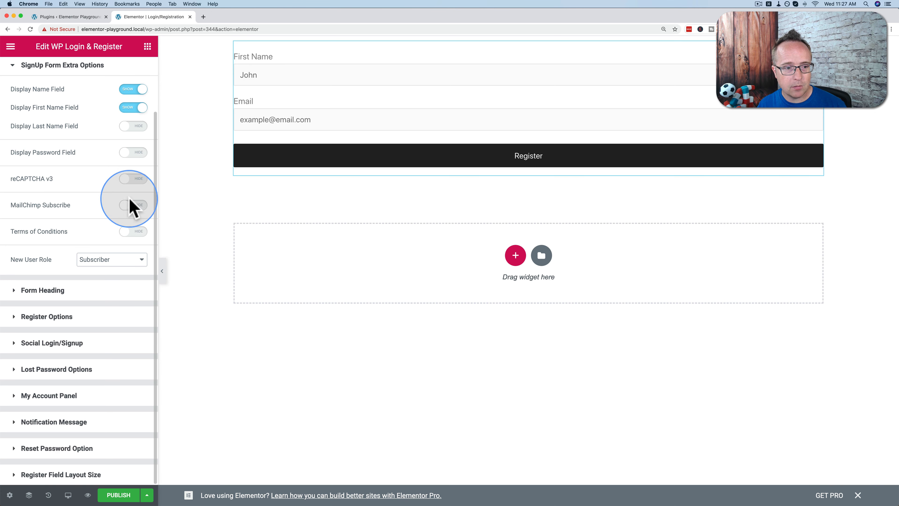
- Show the MailChimp subscribe checkbox and find the Mailchimp API Key and List ID fields in ThePlus Settings' extra options
click(133, 206)
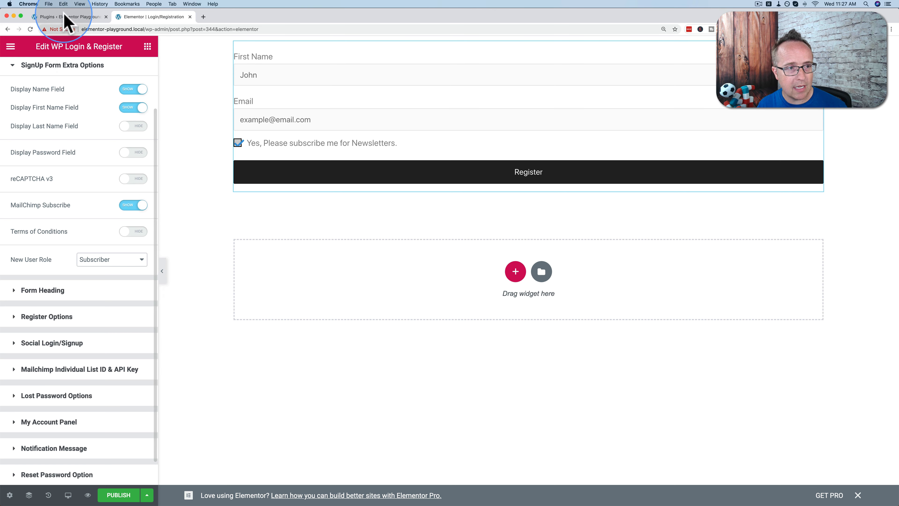
click(73, 21)
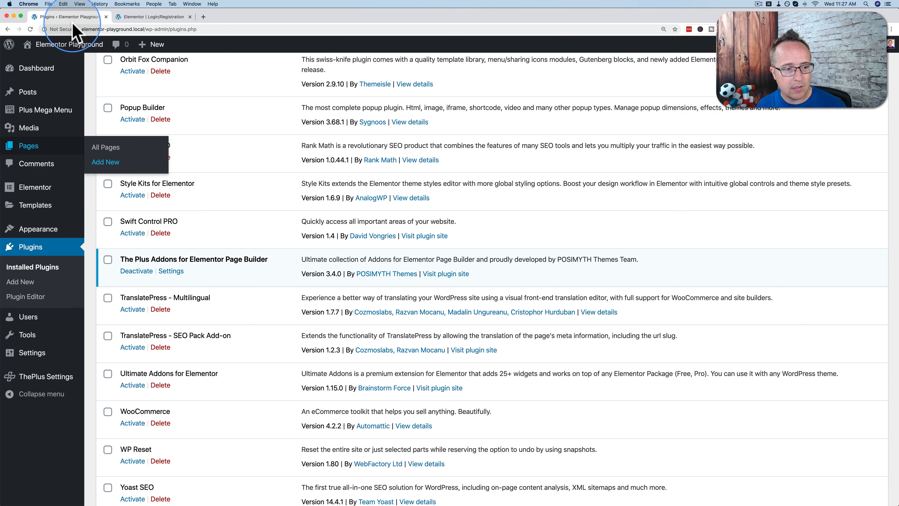
mouse_move(42, 361)
click(71, 377)
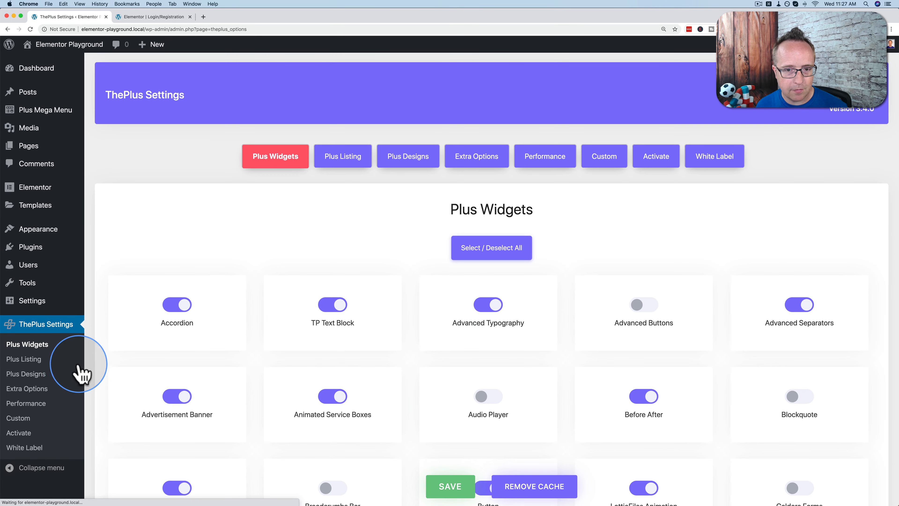
click(478, 157)
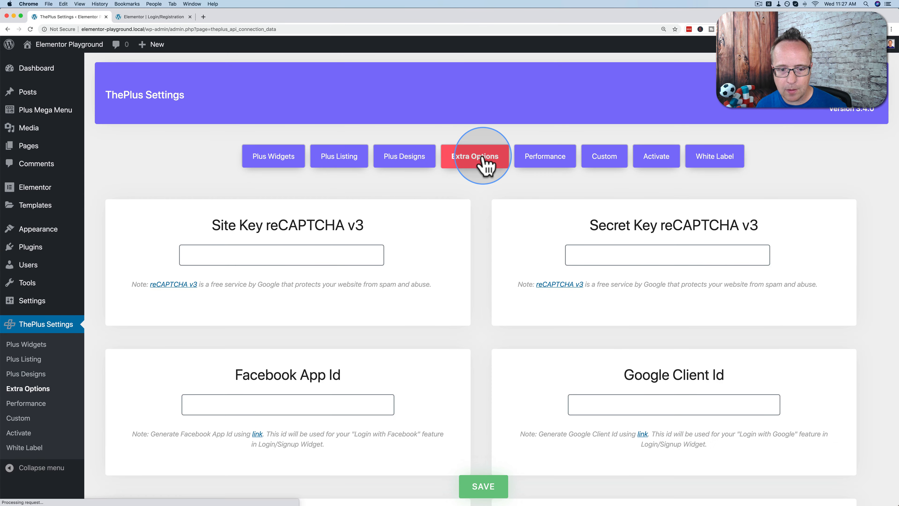
scroll(440, 212, down, 3)
scroll(440, 212, down, 15)
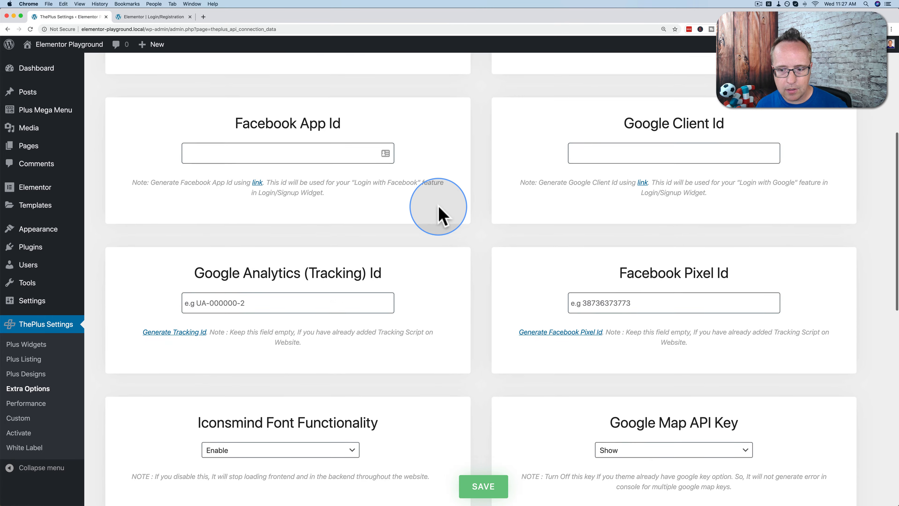
scroll(439, 209, down, 5)
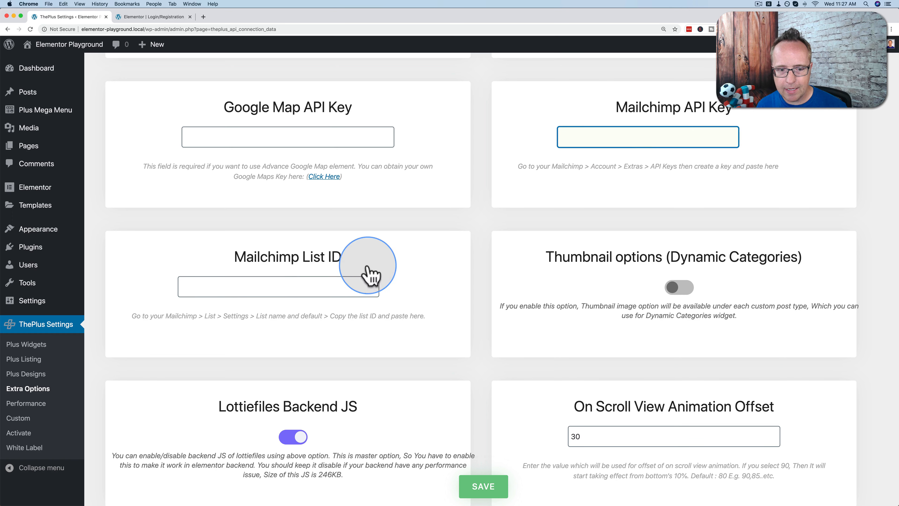
click(311, 289)
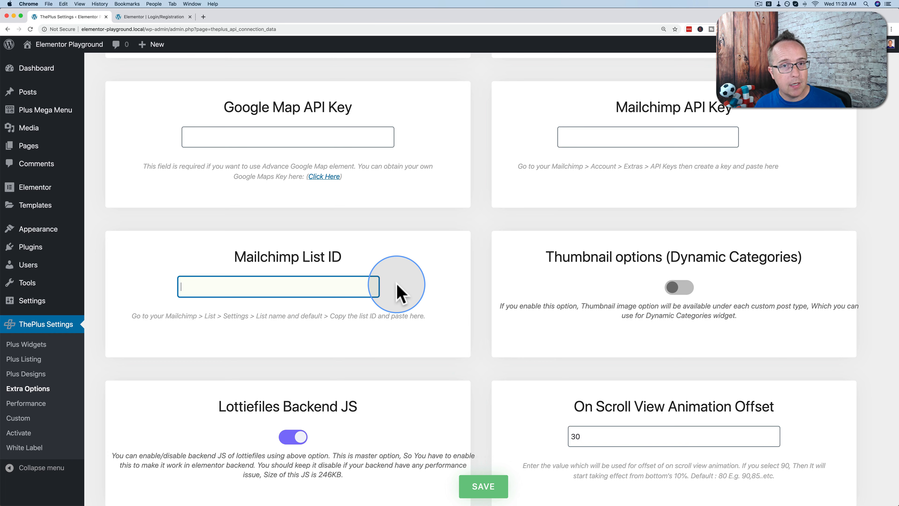
- Try the widget's individual Mailchimp List ID & API Key option in Elementor, check the global Mailchimp settings, and turn the option off
click(134, 16)
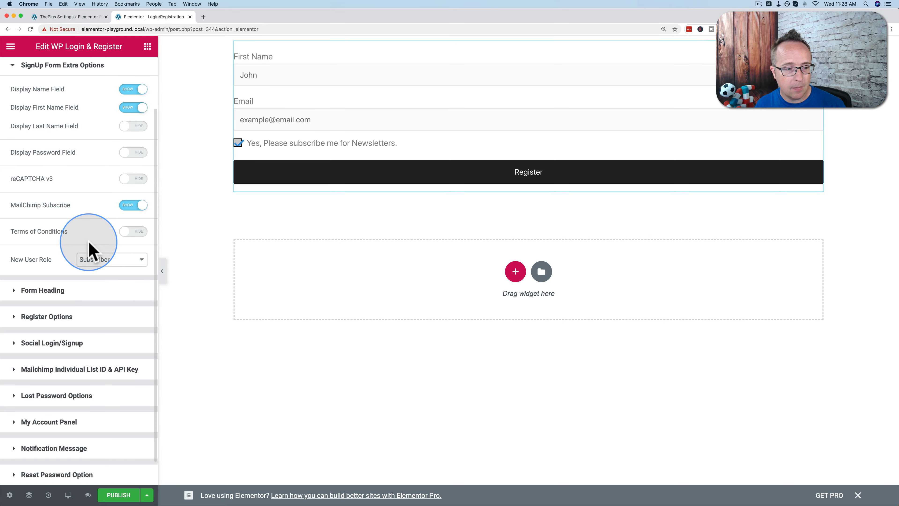
scroll(89, 248, down, 2)
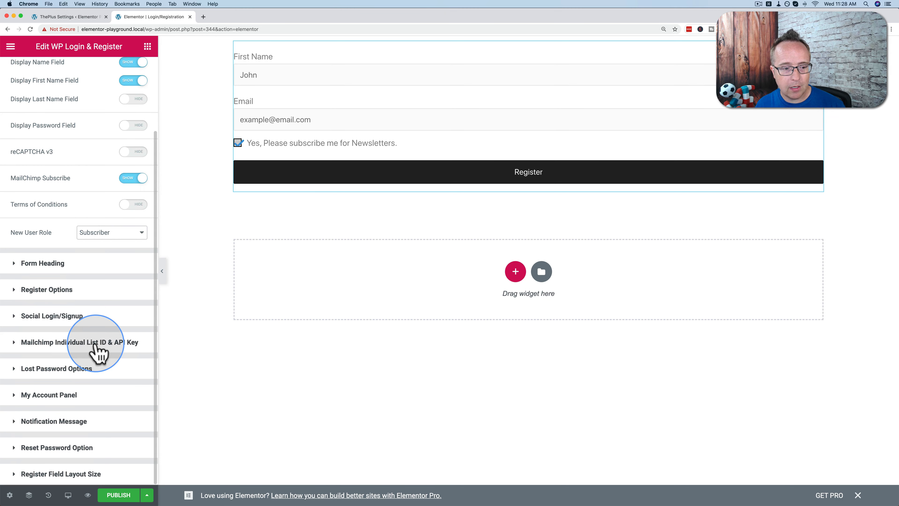
click(95, 343)
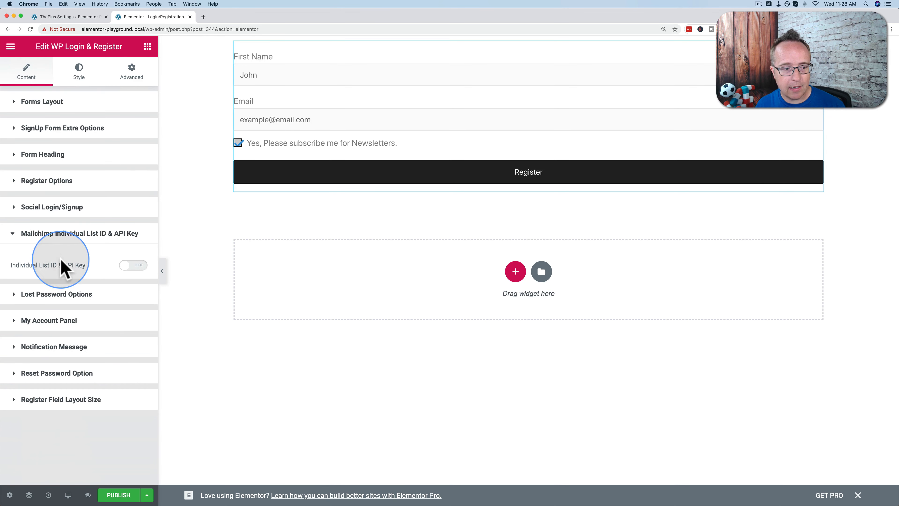
click(130, 266)
scroll(86, 265, down, 2)
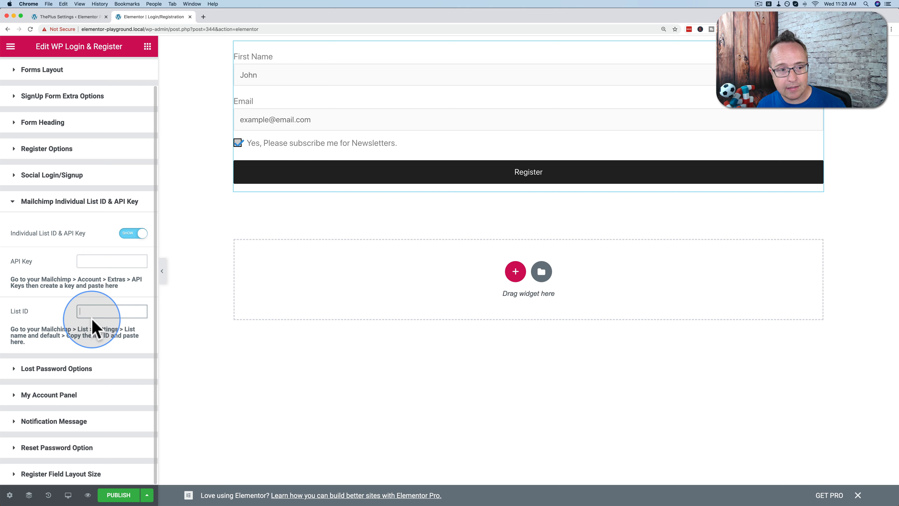
click(63, 17)
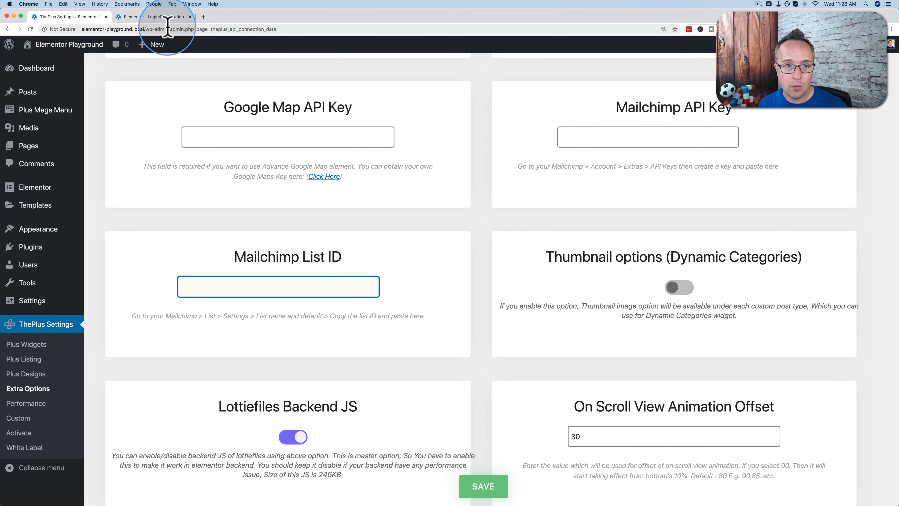
click(159, 17)
click(133, 233)
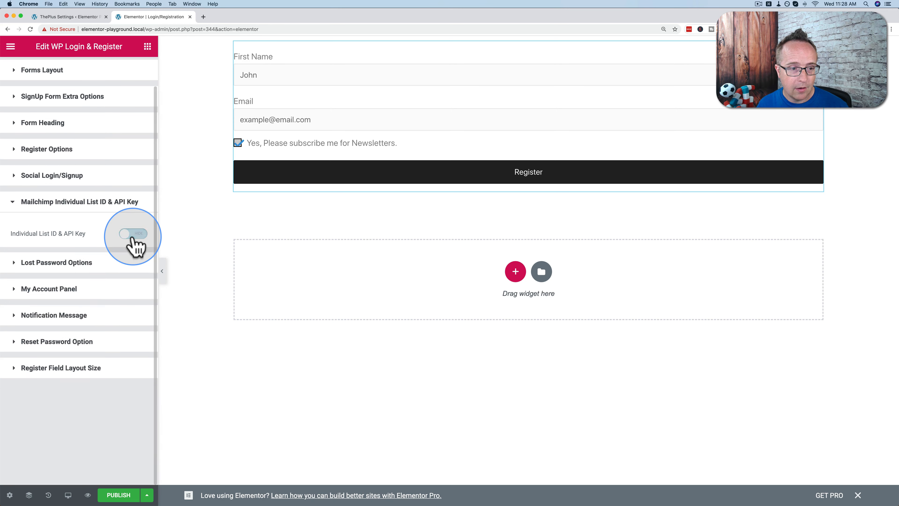
- Hide the MailChimp subscribe checkbox and show the Terms of Conditions checkbox in the sign-up form
click(85, 135)
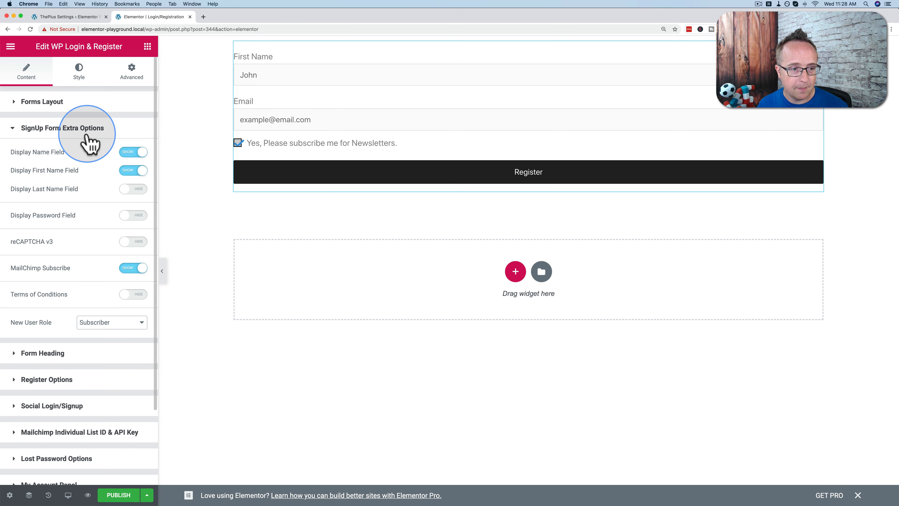
click(135, 272)
click(133, 294)
- Review the roles available for new users and keep Subscriber as the new user role
scroll(134, 294, down, 3)
click(102, 260)
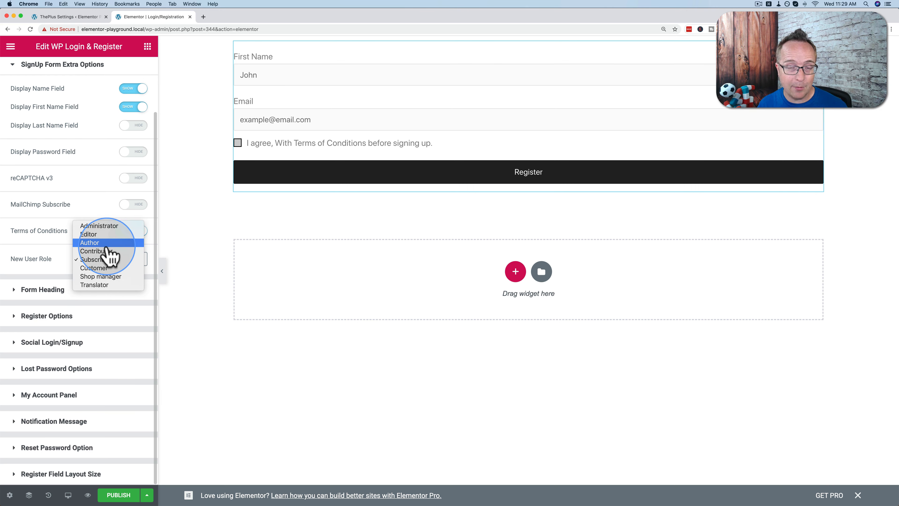
click(97, 259)
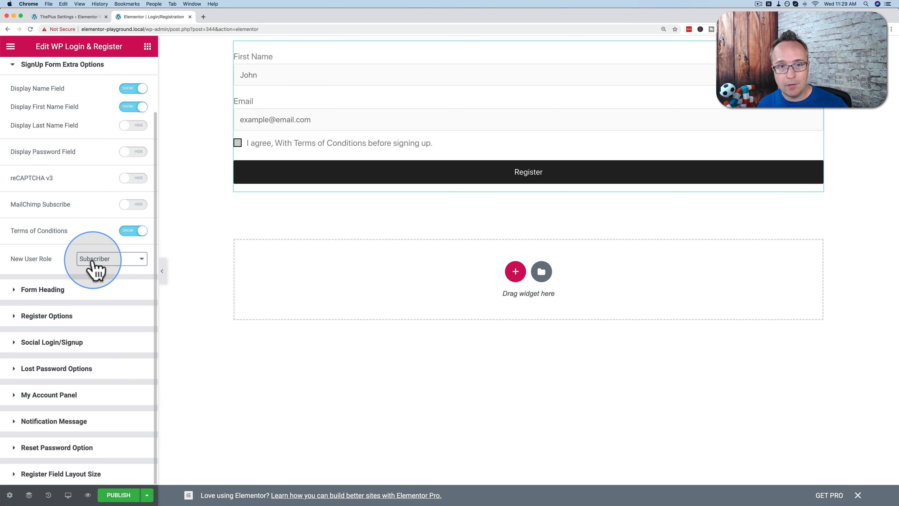
click(96, 261)
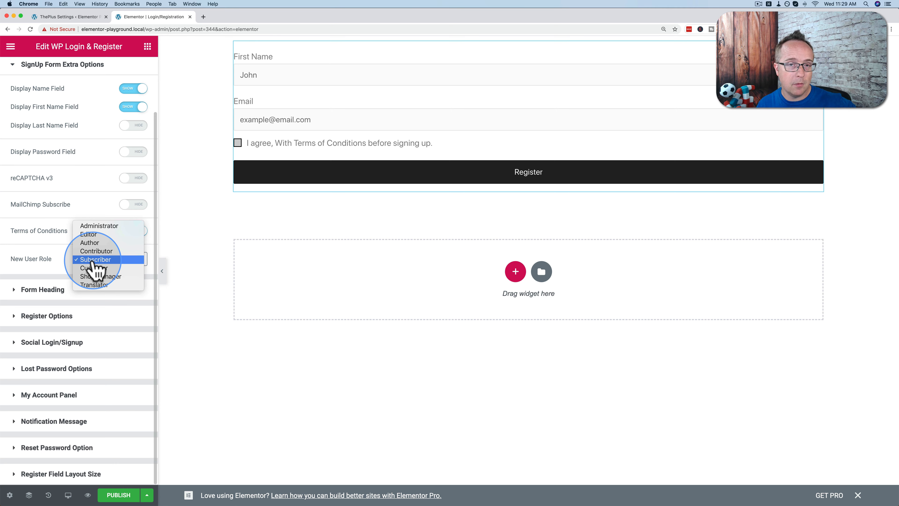
click(94, 260)
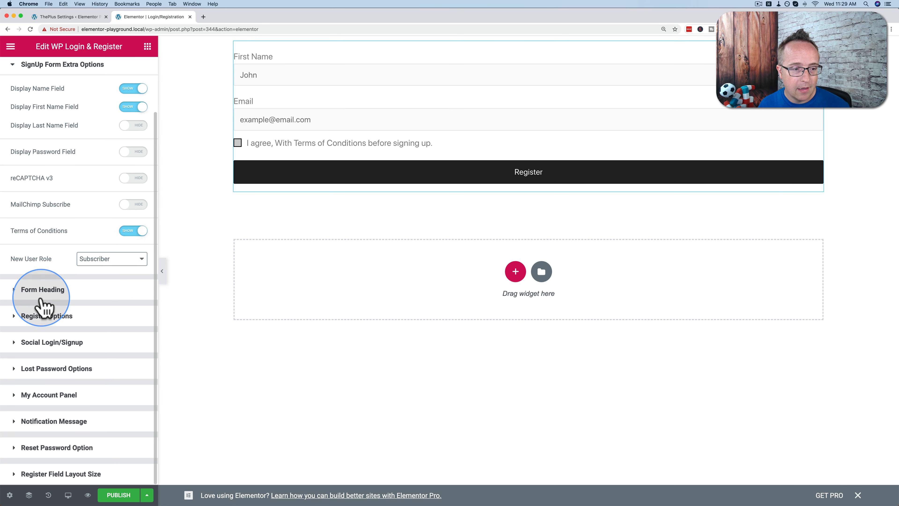
- Show the form heading "Register below!" above the registration form
click(41, 297)
click(133, 178)
- Try hiding the registration form's field labels in the register options, and show them again
click(73, 354)
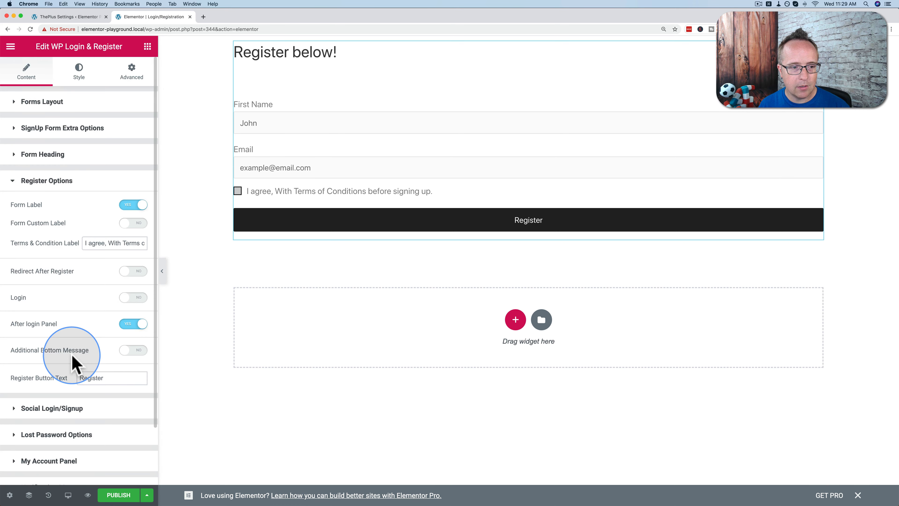
scroll(92, 248, down, 3)
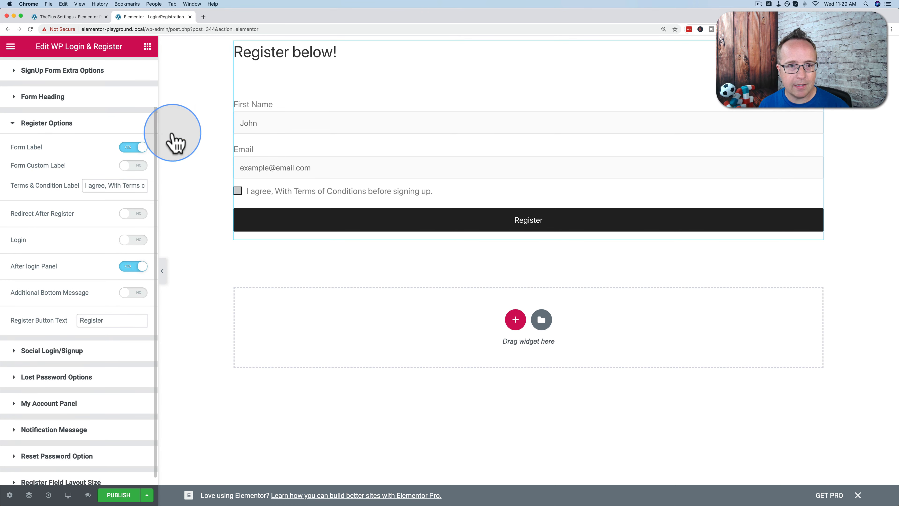
click(133, 147)
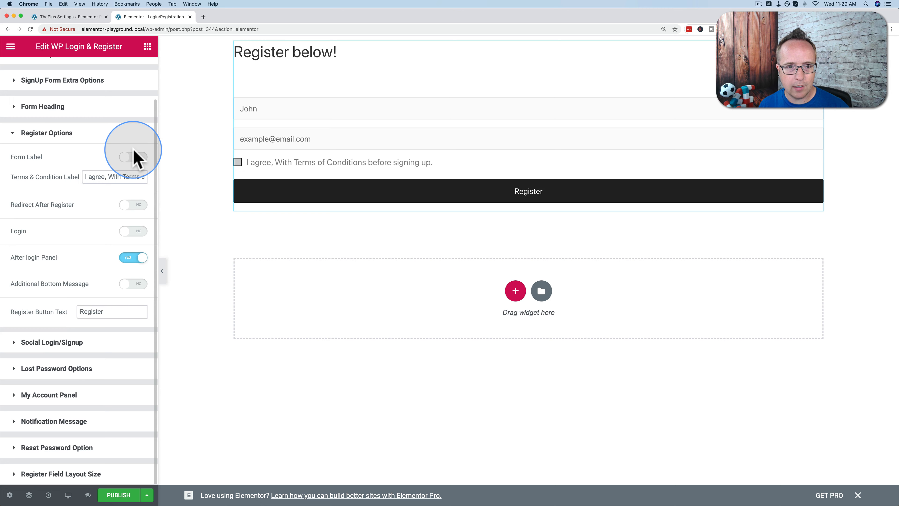
click(133, 157)
click(244, 125)
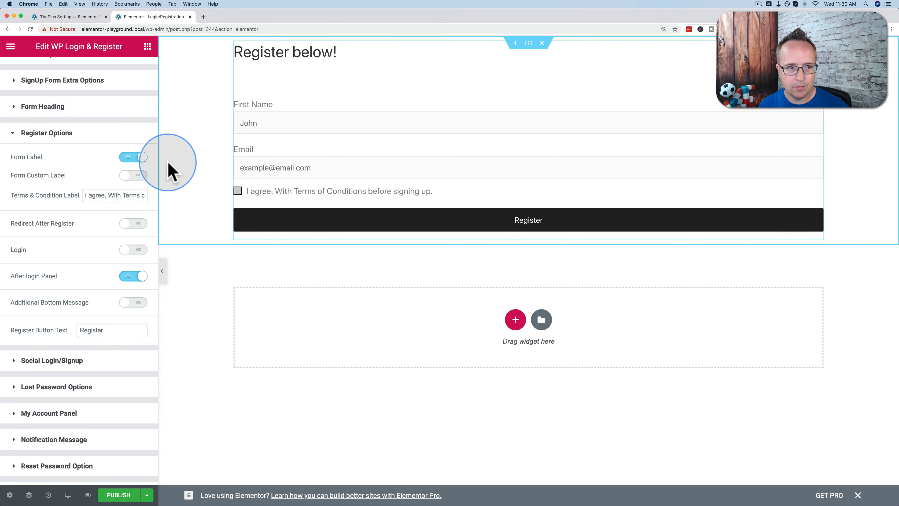
- Enable custom labels for the registration form, toggle the form labels off and on to compare, and clear the First Name label
click(135, 177)
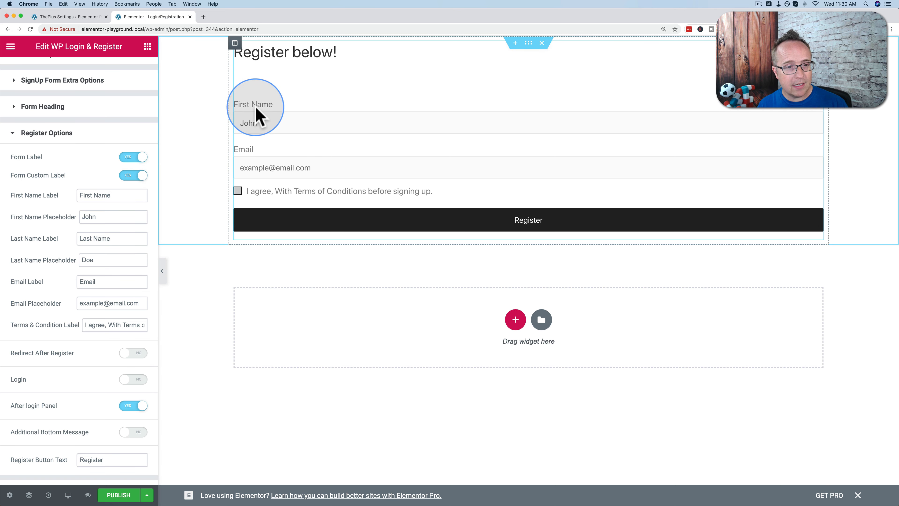
drag(279, 104, 248, 117)
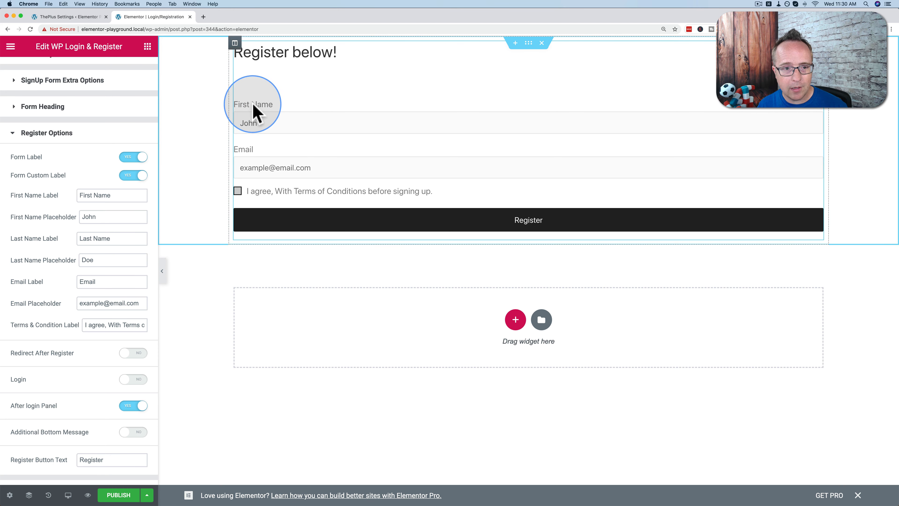
click(135, 158)
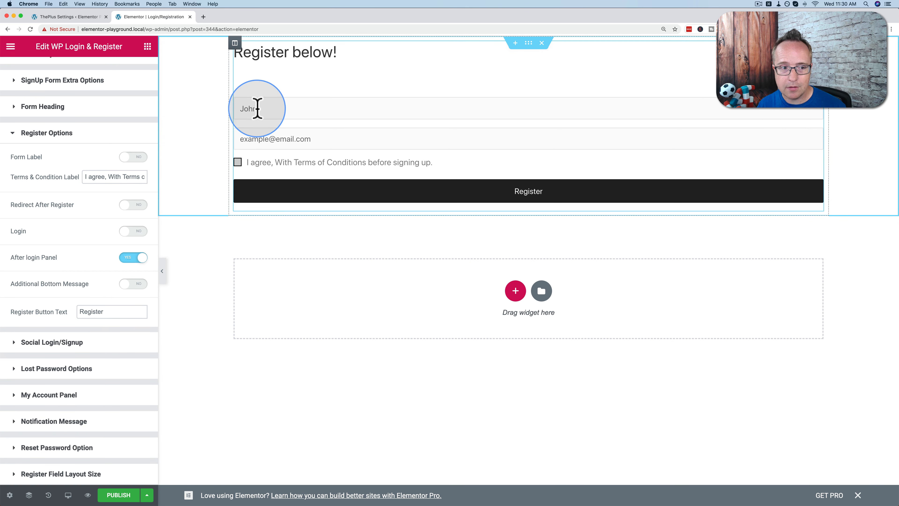
click(133, 157)
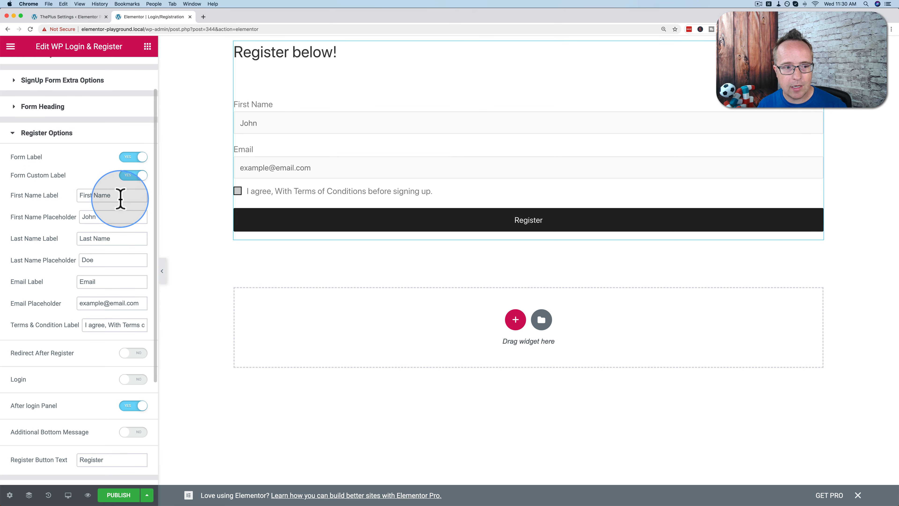
drag(120, 198, 81, 195)
key(BackSpace)
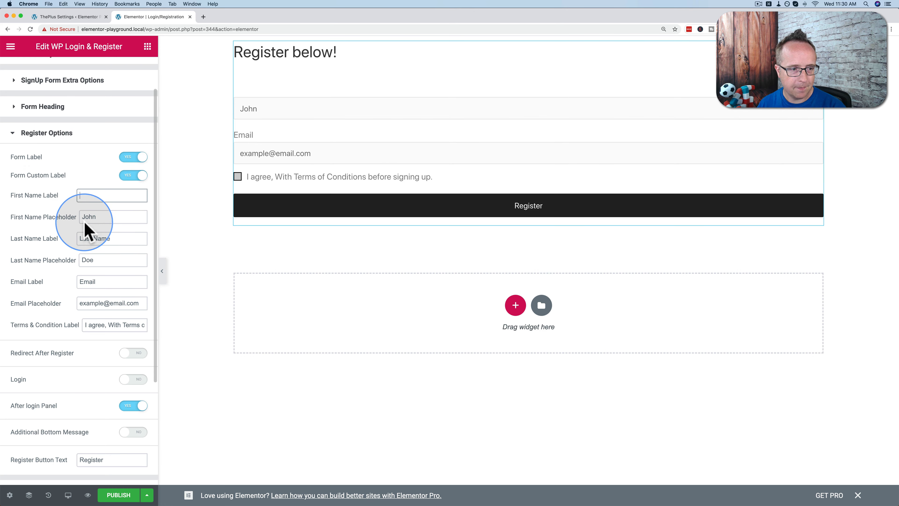
- Clear the Last Name and Email labels of the registration form
drag(111, 238, 80, 236)
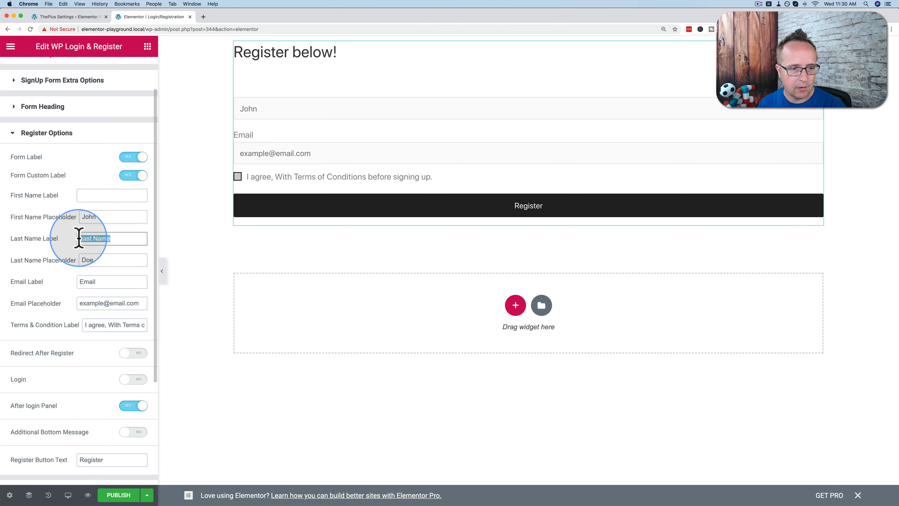
key(BackSpace)
drag(136, 278, 91, 281)
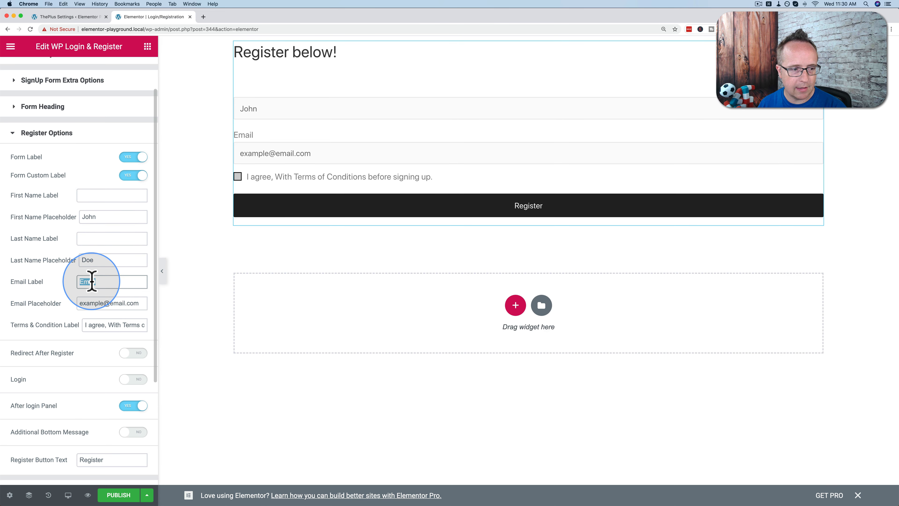
key(BackSpace)
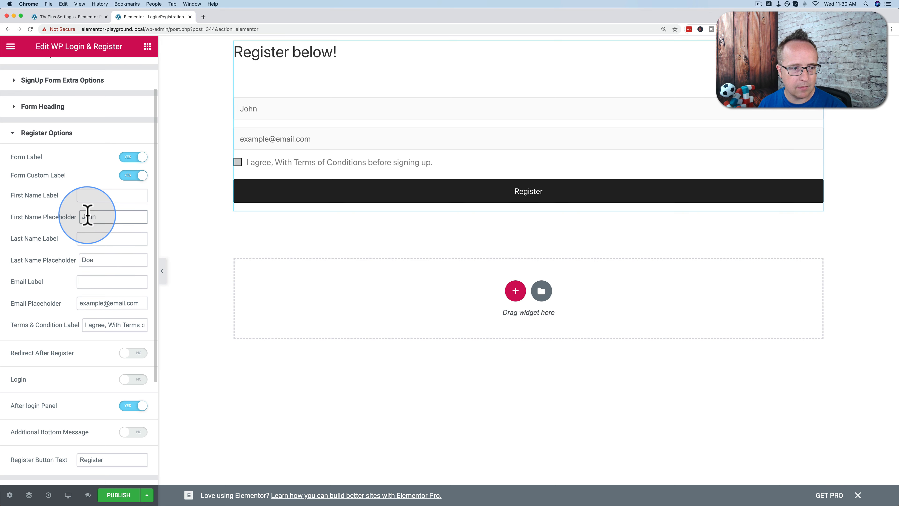
- Set the First Name placeholder to "Please enter your name" and the Last Name placeholder to "Please enter your last name"
double_click(88, 217)
text(Please)
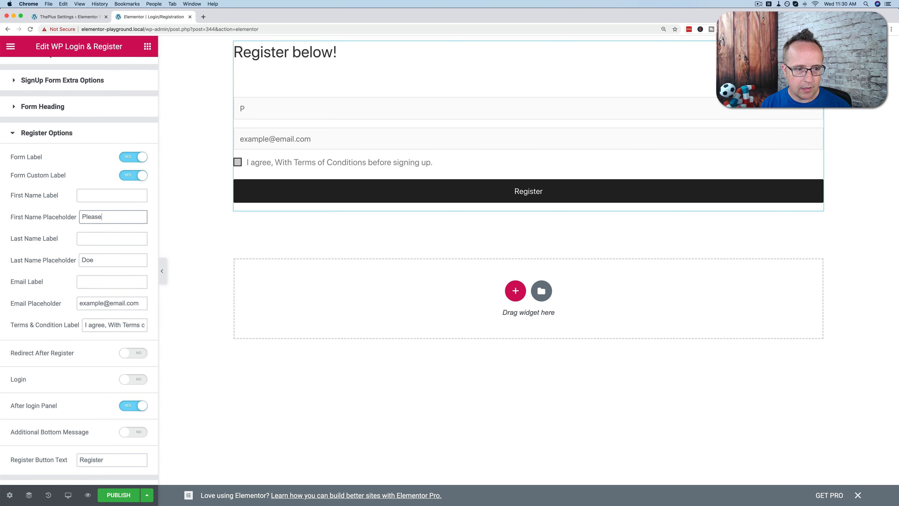
text( enter your name)
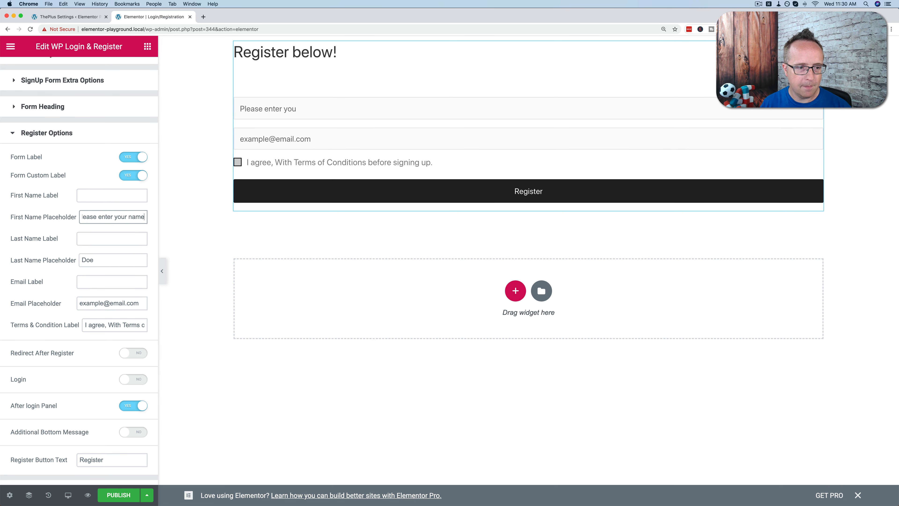
key(super+a)
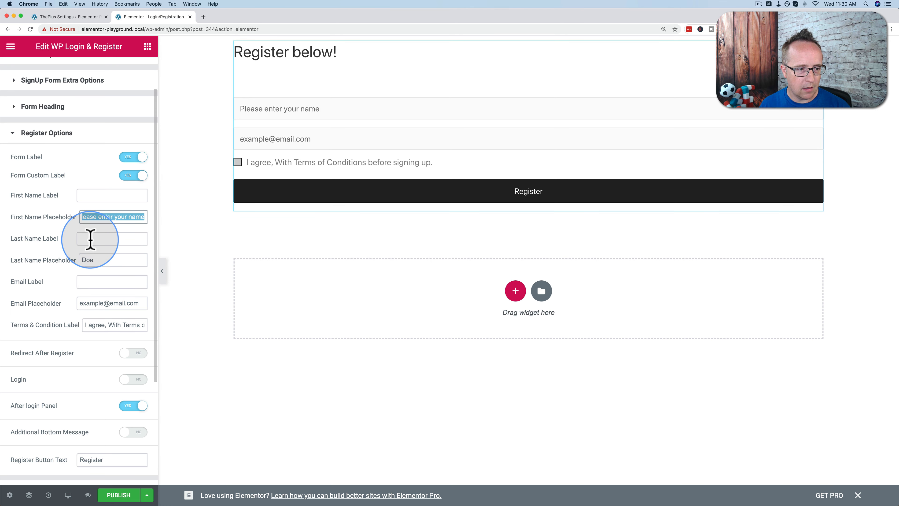
click(89, 262)
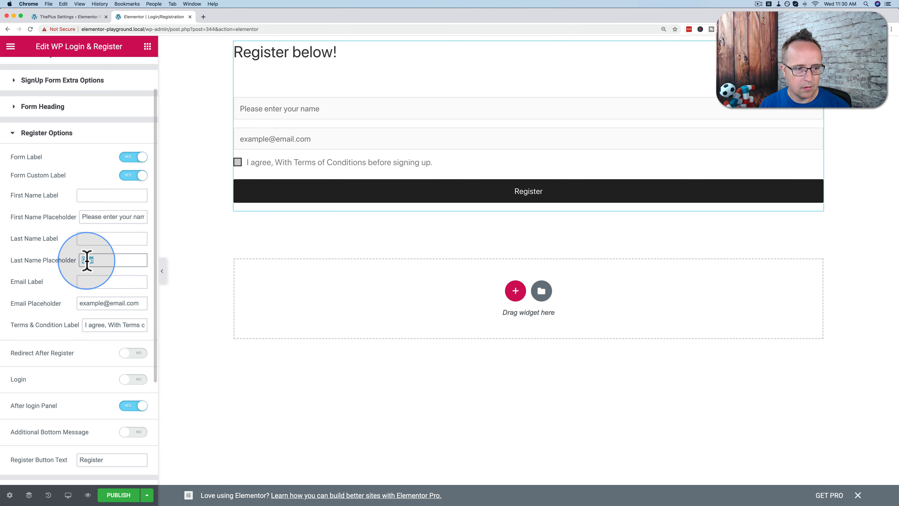
click(128, 260)
text(lease enter your last n)
- Reword the First Name placeholder as "Please enter your first name"
click(135, 217)
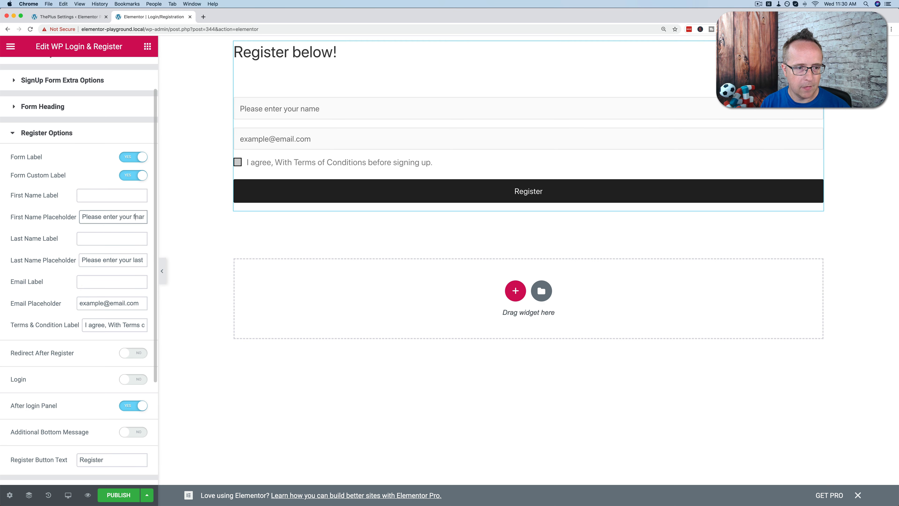
text(forst)
click(135, 217)
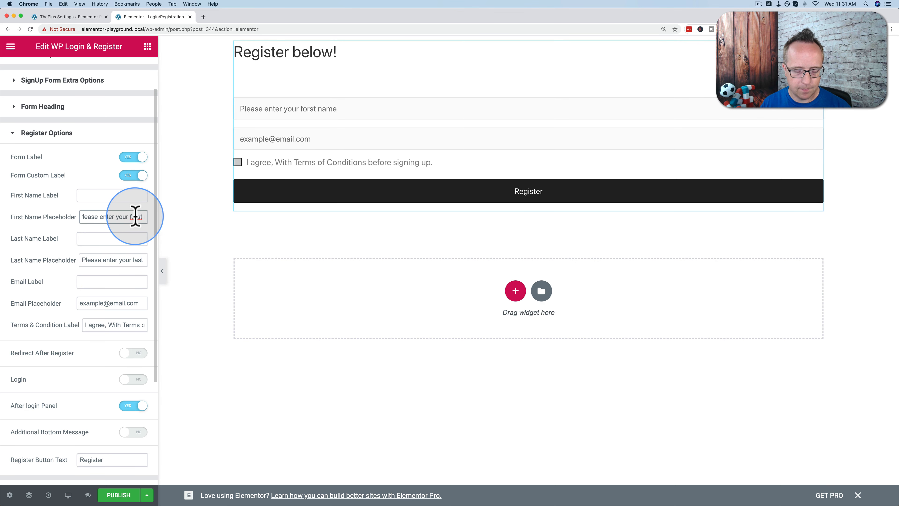
key(BackSpace)
text(i)
- Replace the Email placeholder with "Please enter your email address"
click(115, 303)
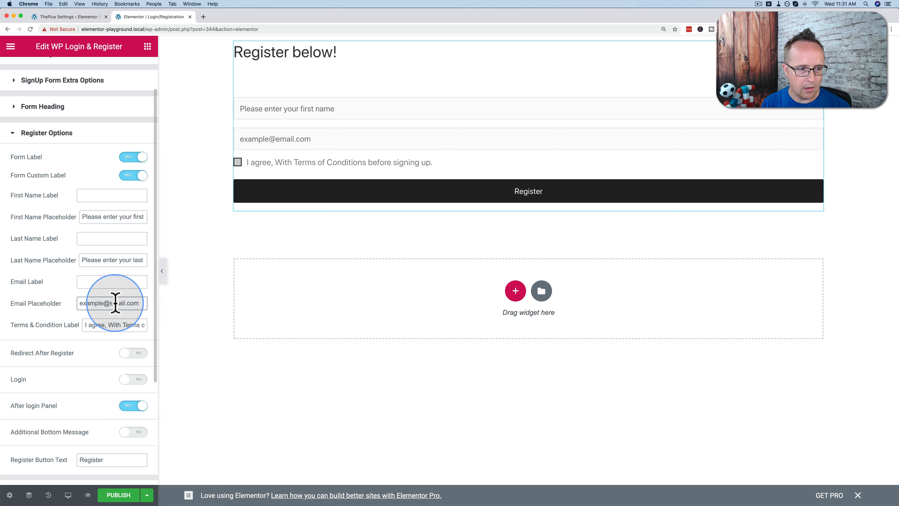
key(BackSpace)
key(BackSpace)
key(BackSpace)
key(BackSpace)
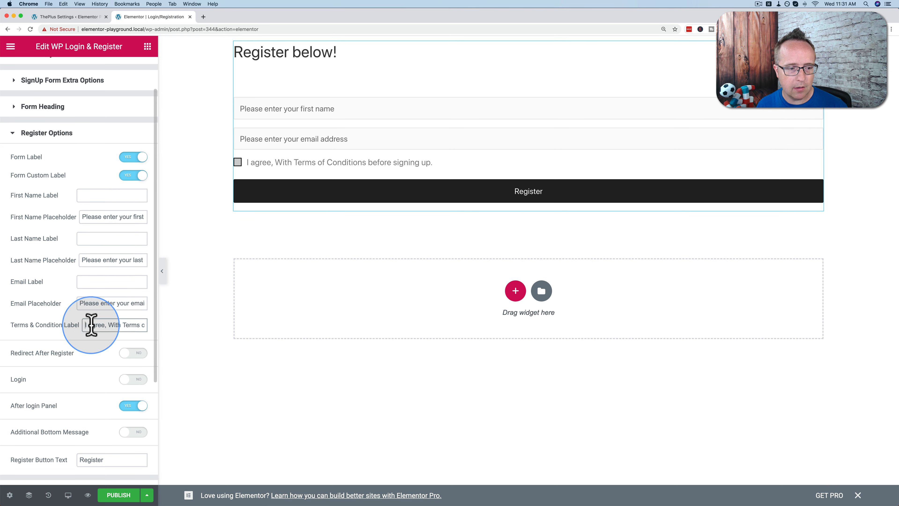
- Try enabling the redirect after registration to view its link setting, and turn it off again
scroll(82, 325, down, 5)
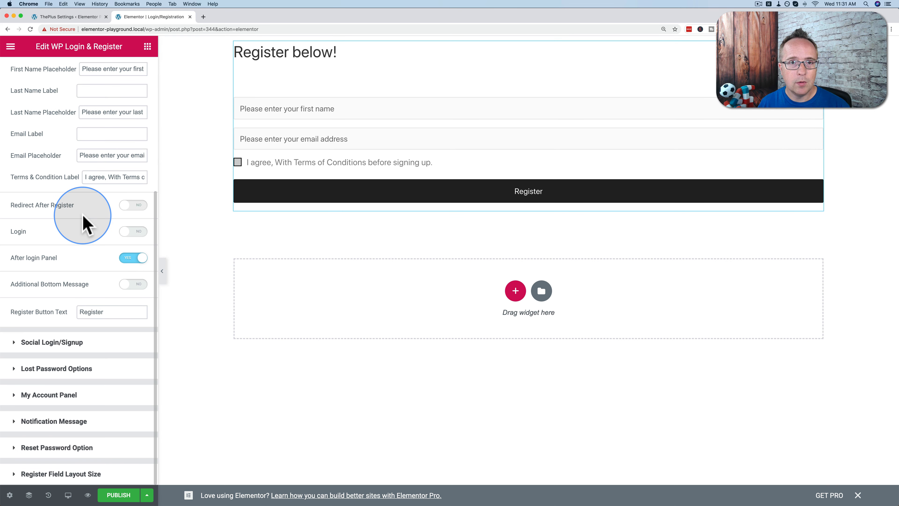
click(131, 206)
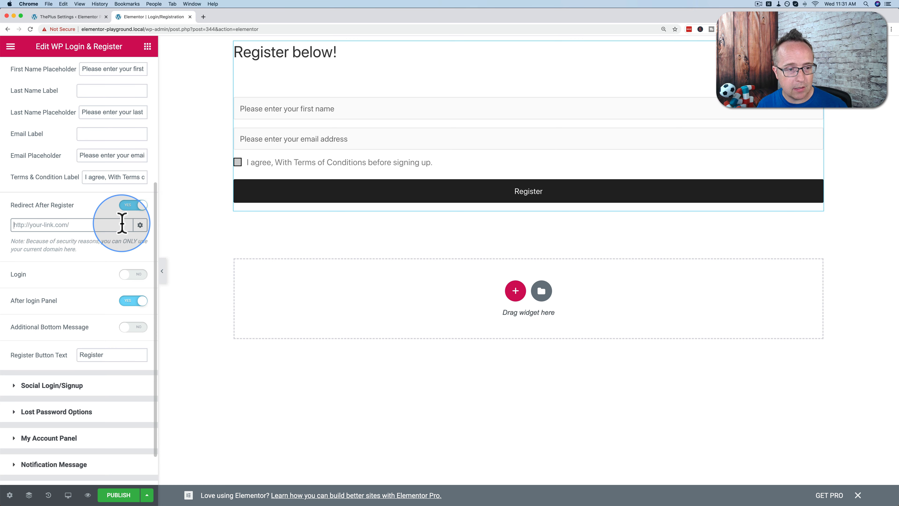
click(132, 206)
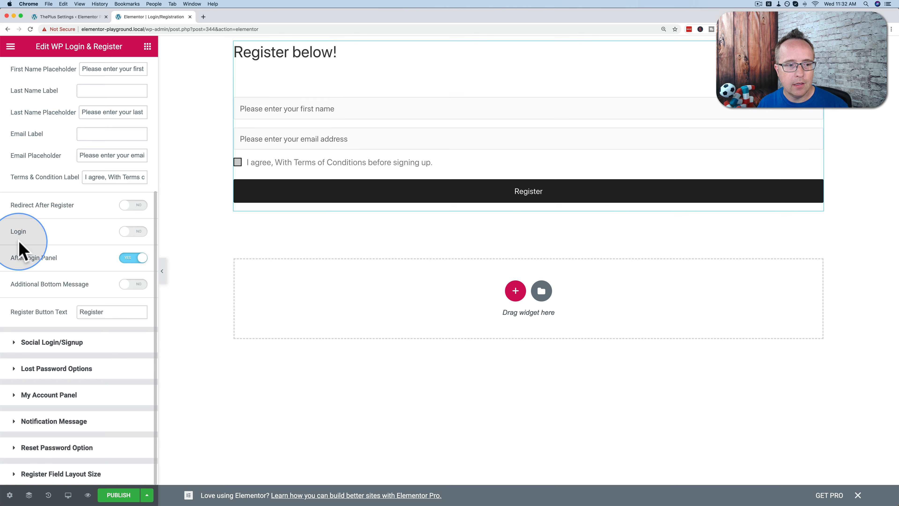
- Enable the Login link for the registration form and show the additional bottom message about the automatically generated password
click(125, 232)
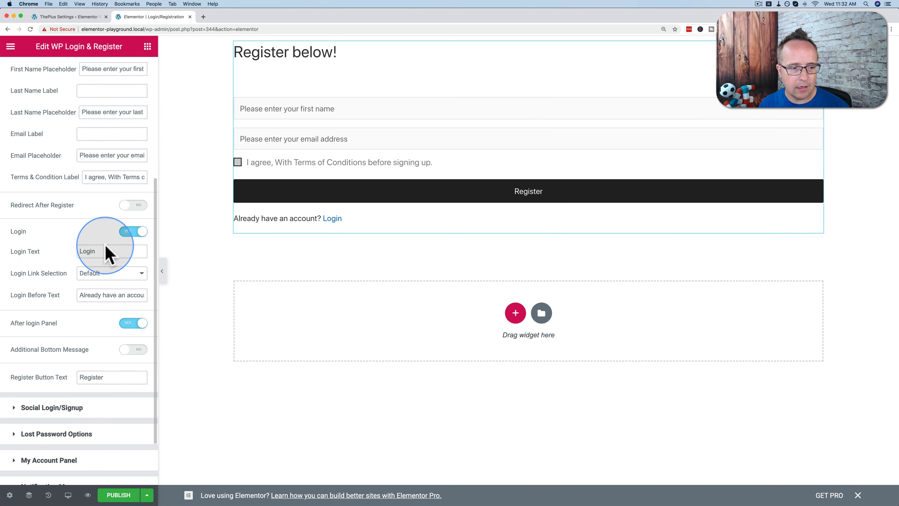
scroll(33, 294, down, 3)
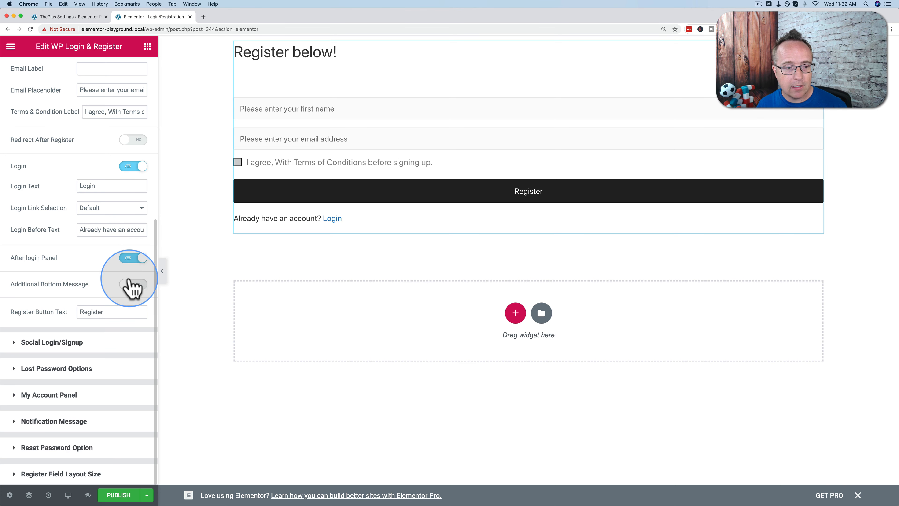
click(134, 285)
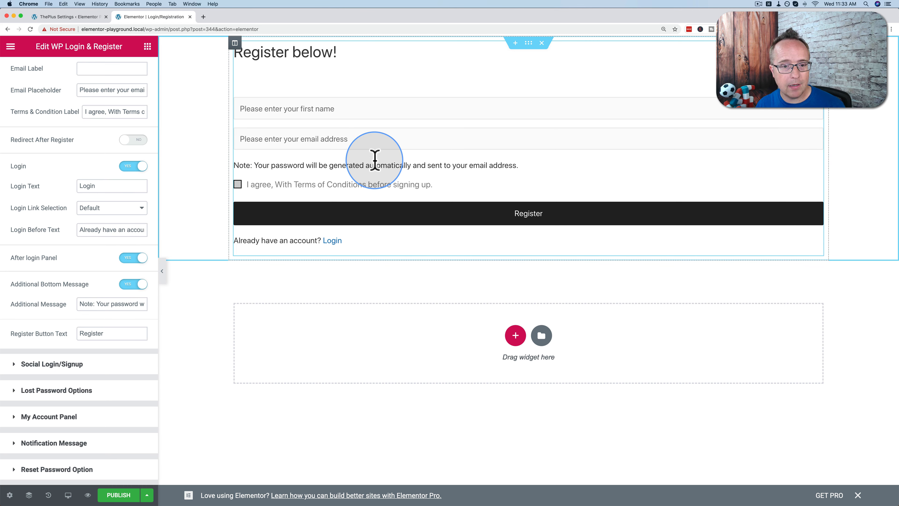
drag(81, 305, 157, 302)
scroll(77, 313, down, 2)
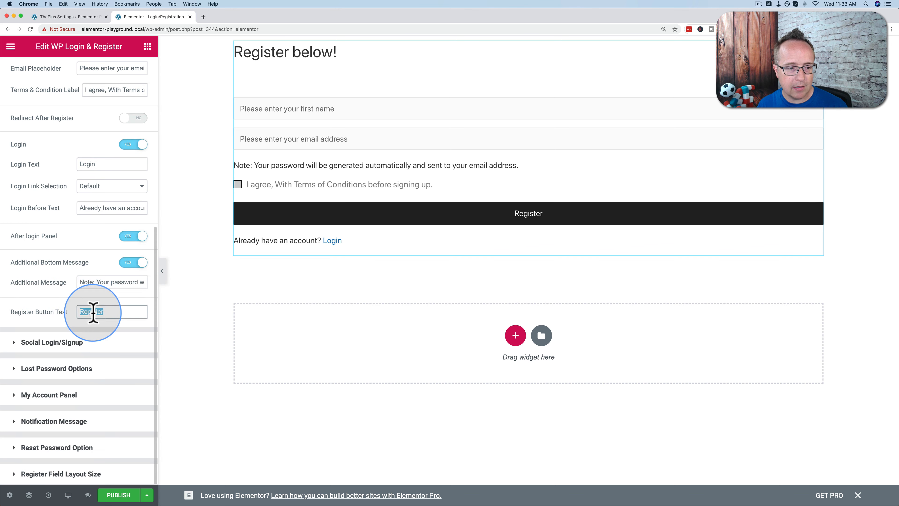
- Try showing the Facebook and Google options in the social login settings, and hide both again
click(57, 345)
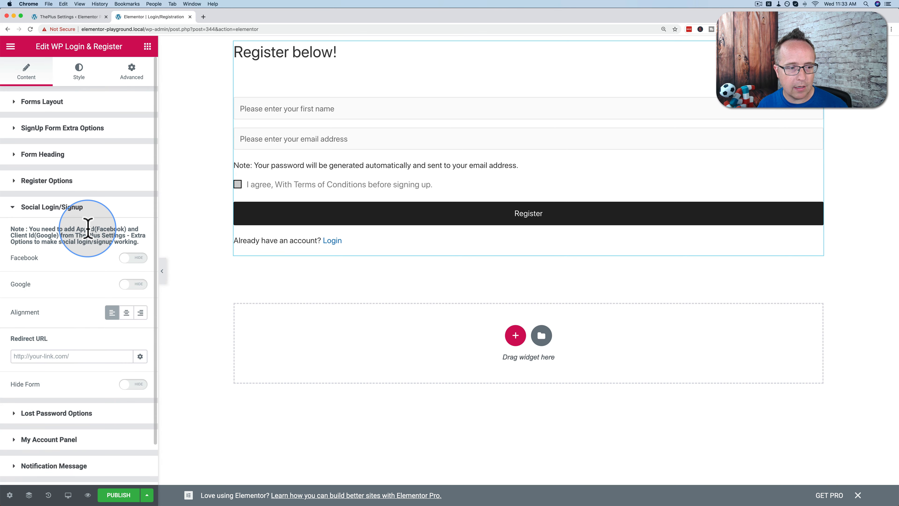
scroll(88, 231, down, 2)
click(132, 213)
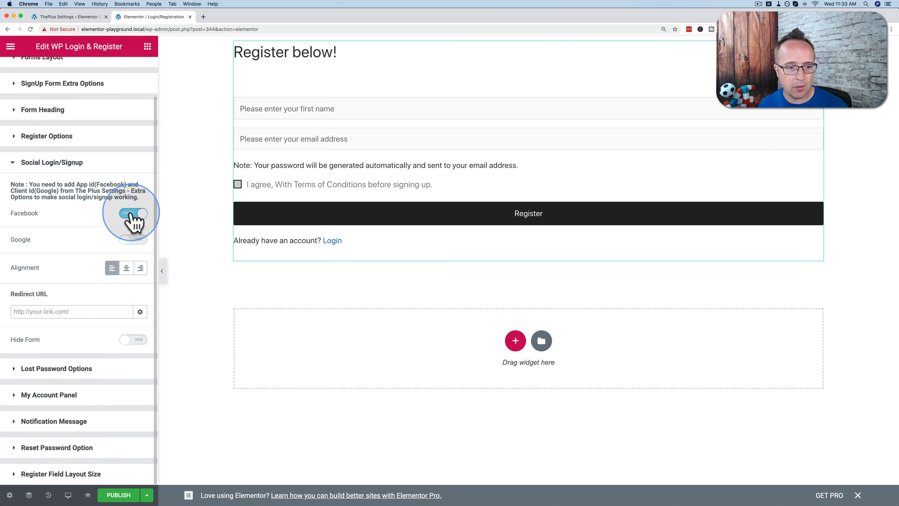
click(131, 240)
click(131, 240)
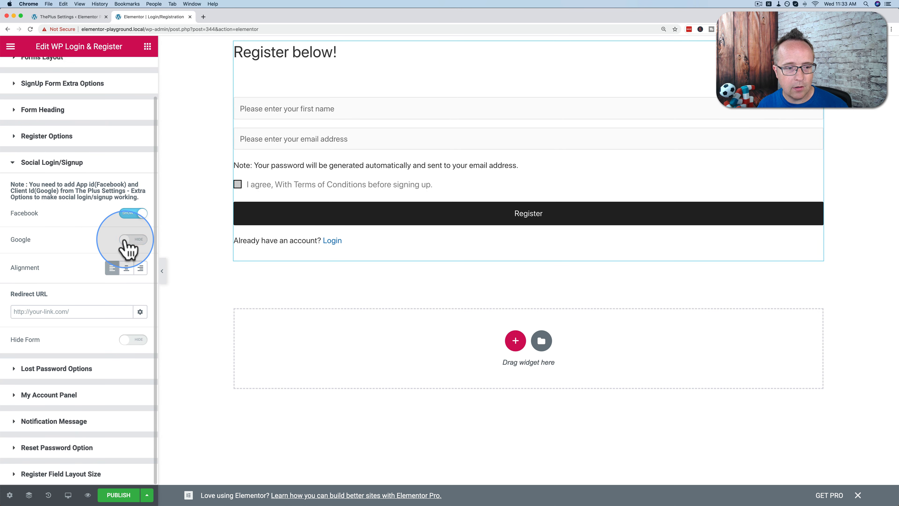
click(132, 239)
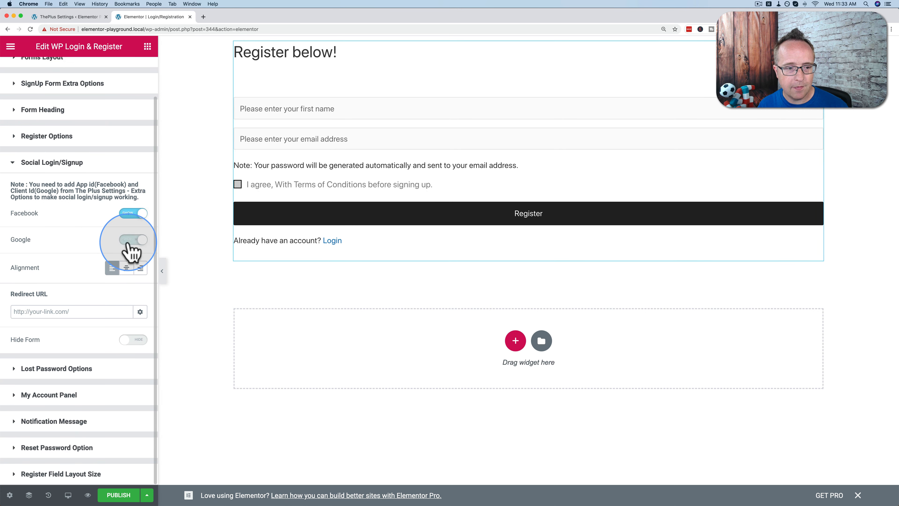
click(131, 213)
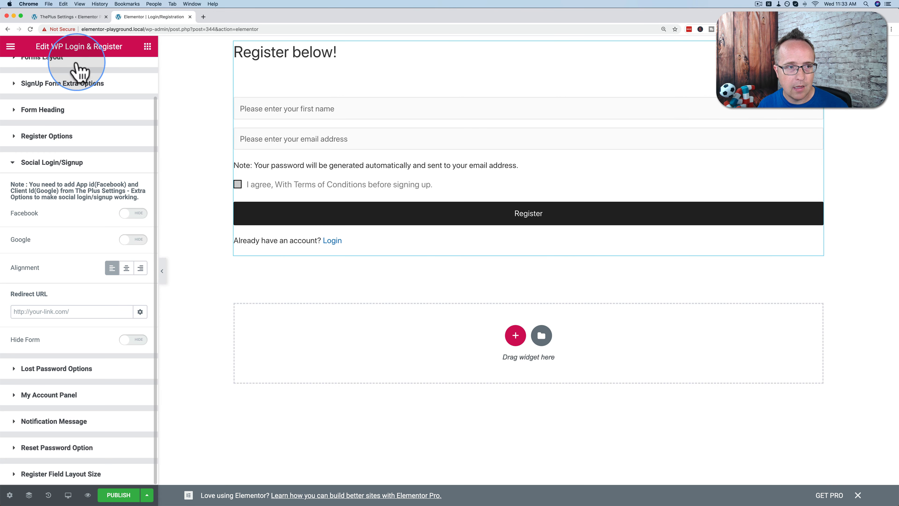
- Switch to ThePlus Settings and examine the Extra Options fields for Facebook App Id, Google Client Id and the reCAPTCHA v3 keys
click(72, 17)
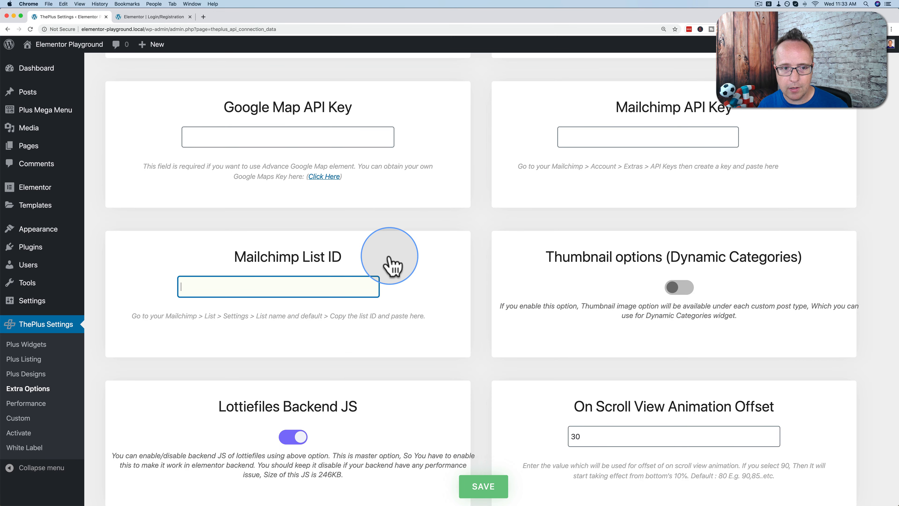
scroll(390, 262, up, 5)
scroll(389, 262, up, 7)
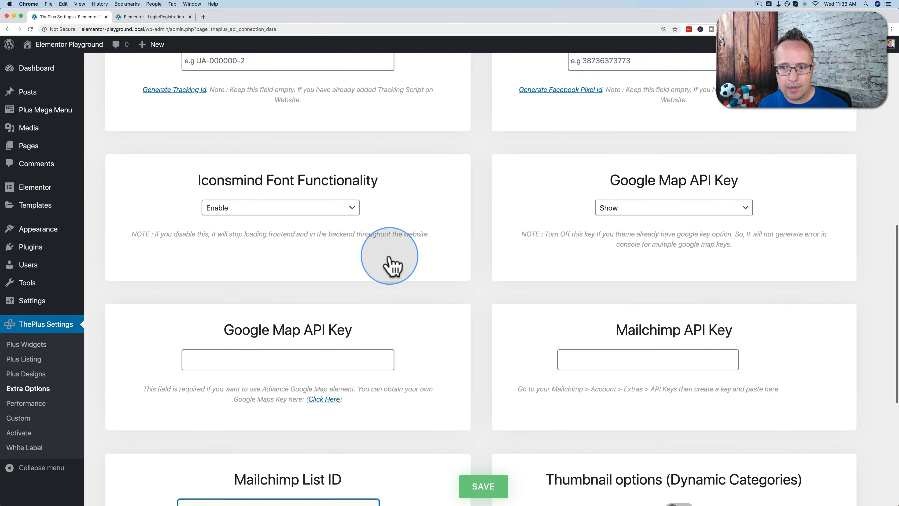
scroll(389, 262, up, 6)
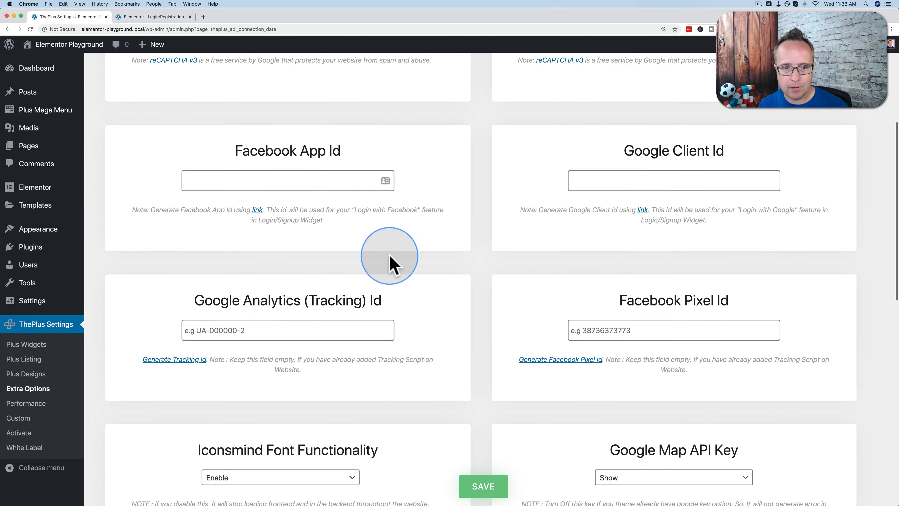
drag(753, 261, 628, 262)
drag(372, 255, 241, 258)
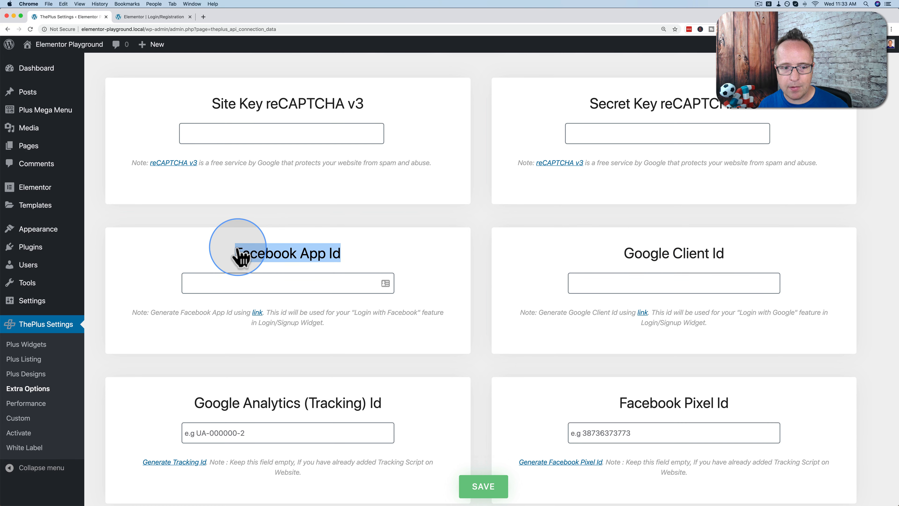
scroll(228, 152, up, 1)
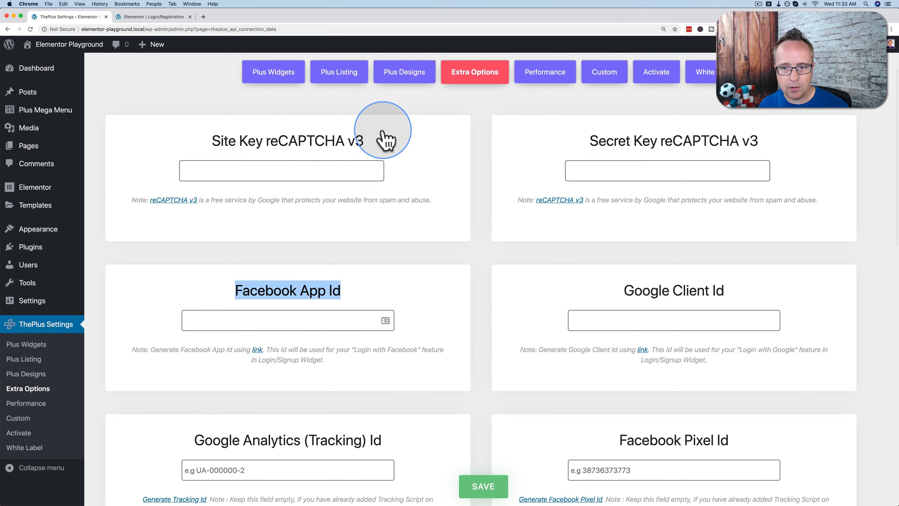
click(370, 148)
drag(374, 149, 217, 140)
drag(577, 150, 804, 147)
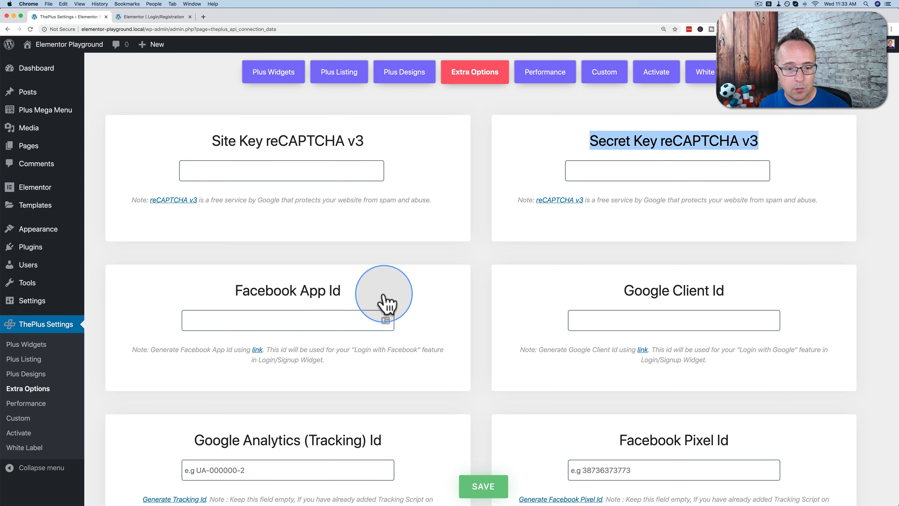
scroll(384, 301, down, 2)
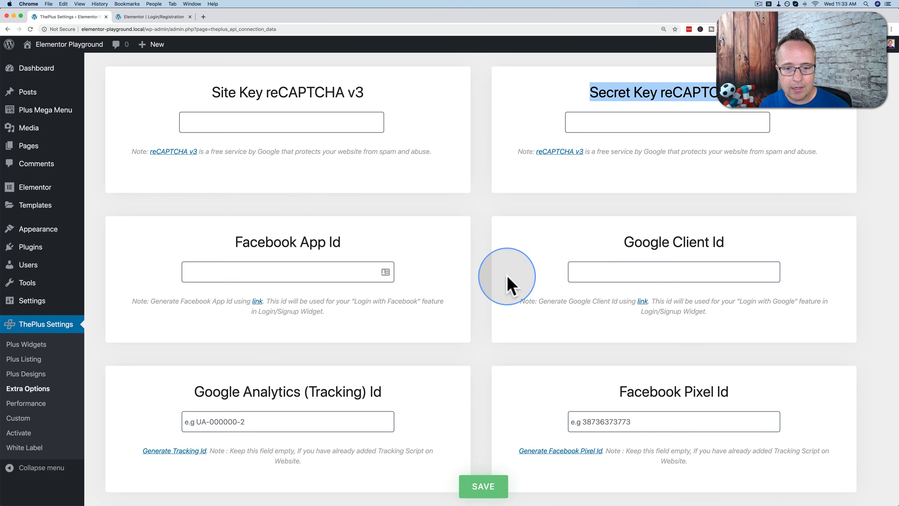
- Return to the Elementor page editor, switch the Facebook and Google social logins on, and turn them back off
click(156, 17)
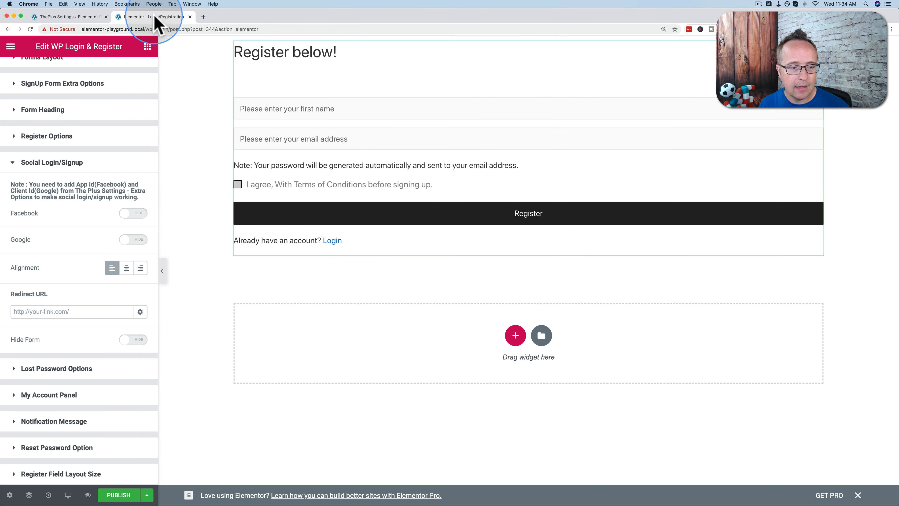
click(133, 213)
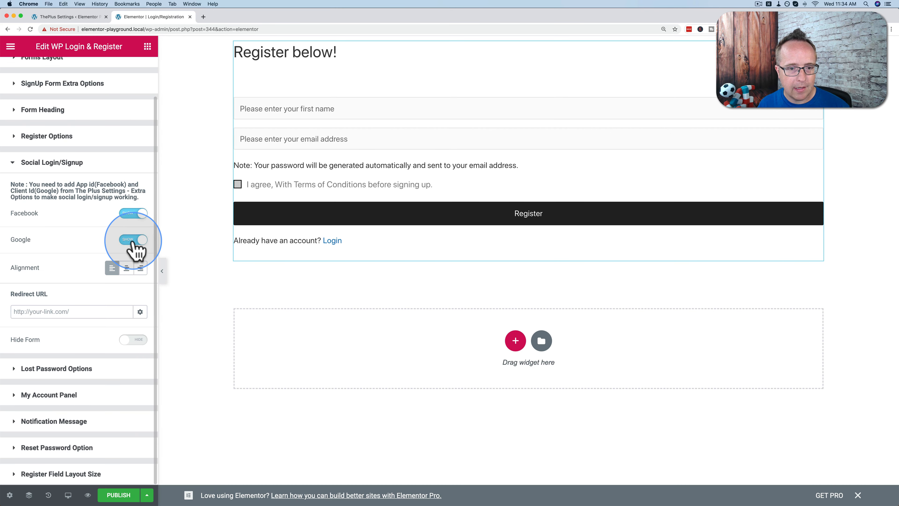
click(133, 212)
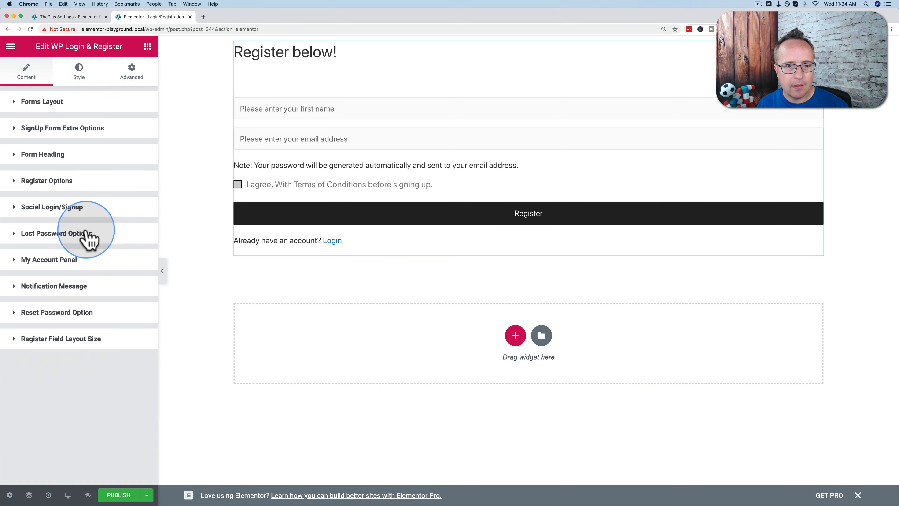
- Review the Lost Password options, including the label, placeholder, button text and heading settings, and close the section
click(74, 232)
scroll(81, 262, down, 1)
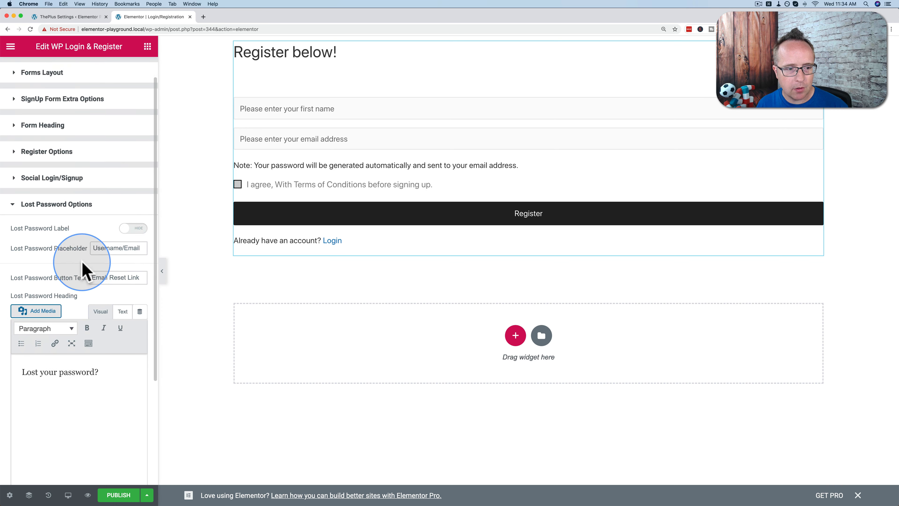
click(66, 194)
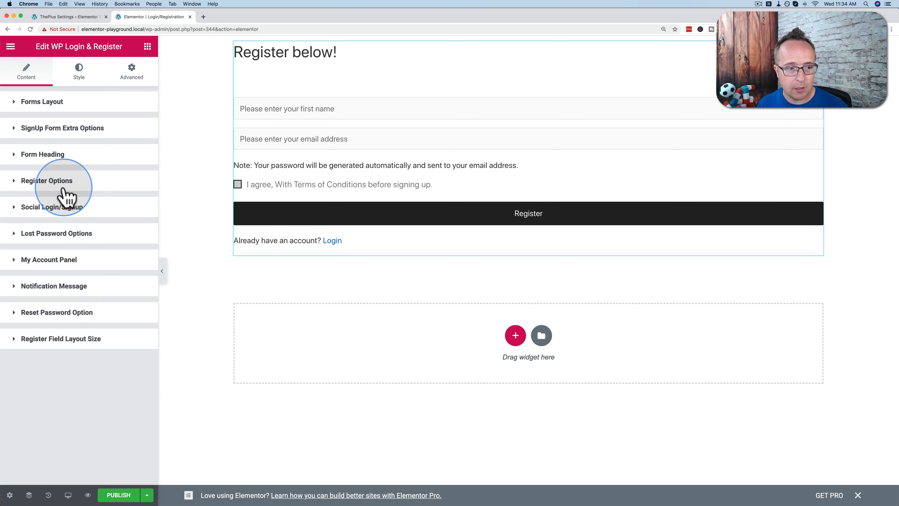
- Review the My Account Panel, Notification Message and Reset Password Option settings, closing each section
click(61, 262)
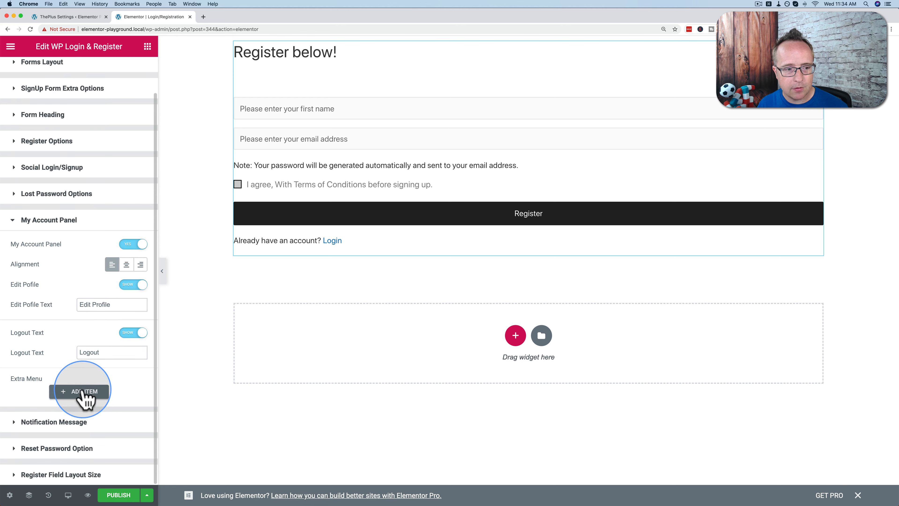
click(68, 222)
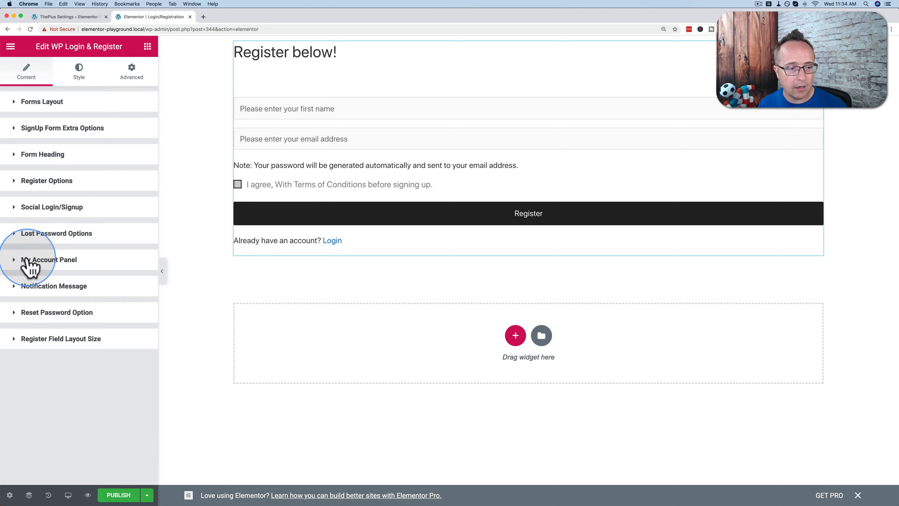
click(60, 286)
scroll(61, 291, down, 3)
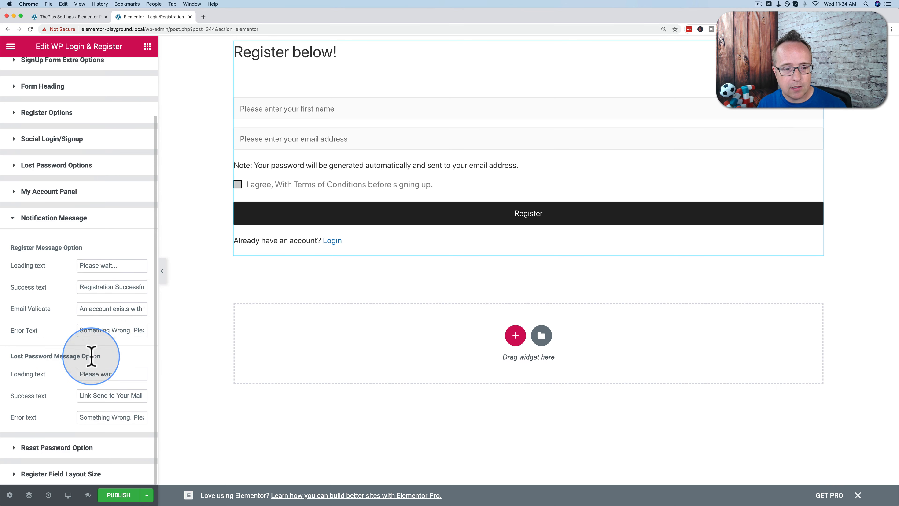
click(57, 223)
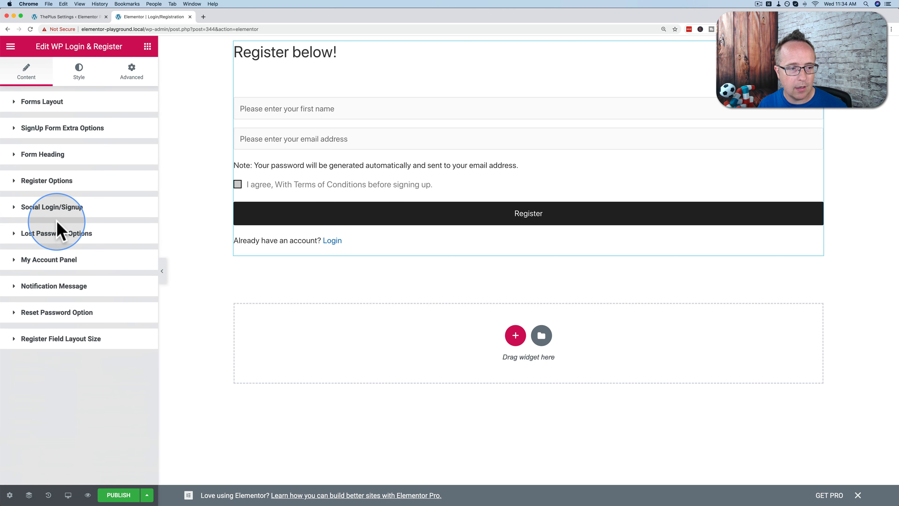
click(46, 318)
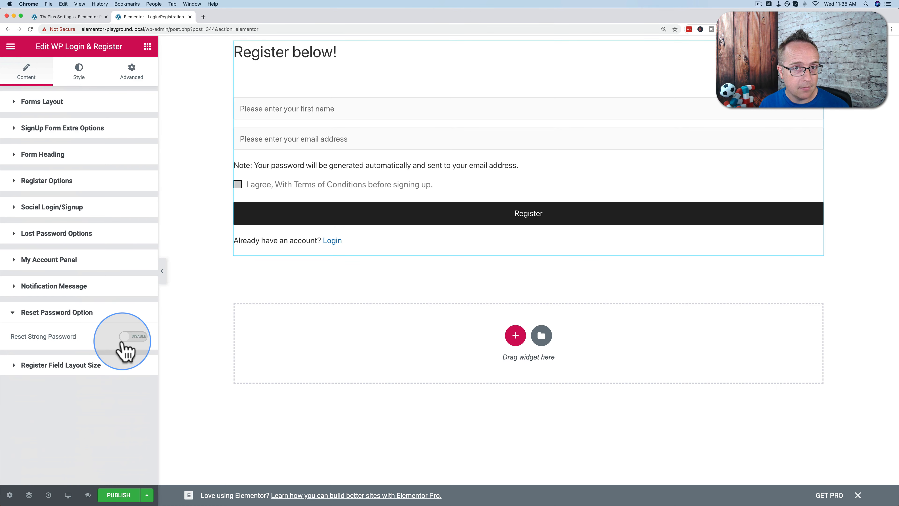
click(79, 318)
- Try a First Name field width of 2 in the Register Field Layout Size settings, and clear it again
click(79, 340)
scroll(90, 361, down, 6)
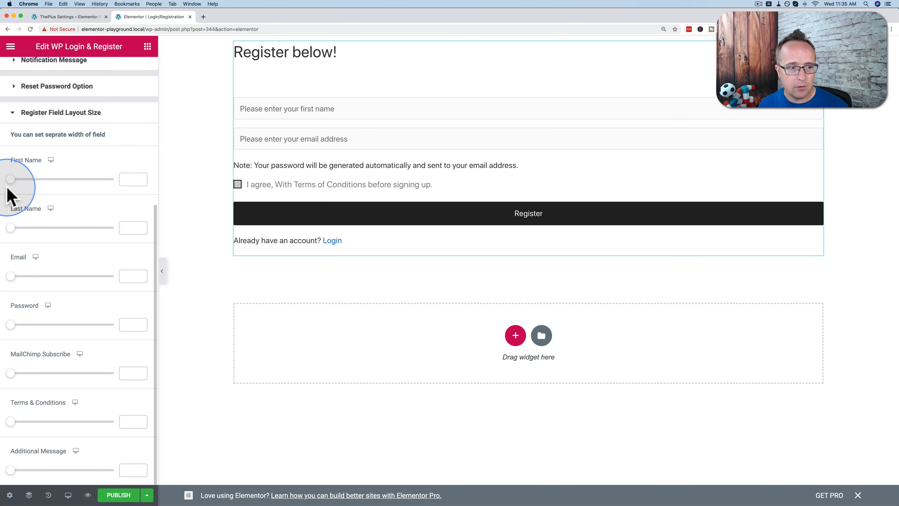
mouse_move(11, 179)
mouse_down()
mouse_move(44, 179)
mouse_move(14, 179)
mouse_up()
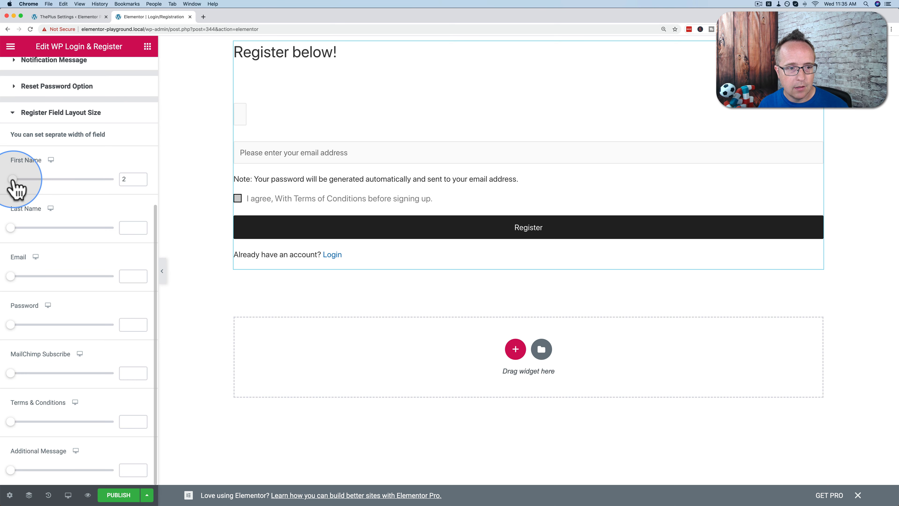
click(130, 179)
key(BackSpace)
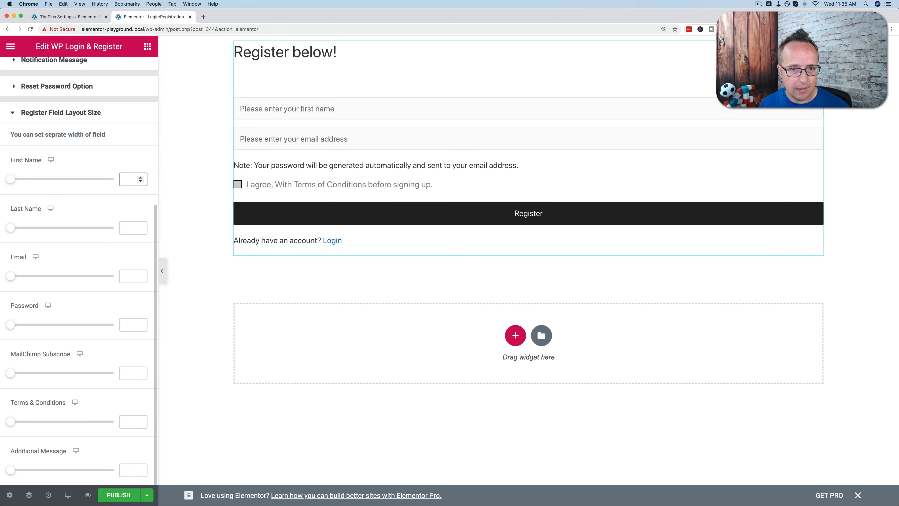
- Add a new column beside the registration form and place a basic Image widget in it
right_click(232, 46)
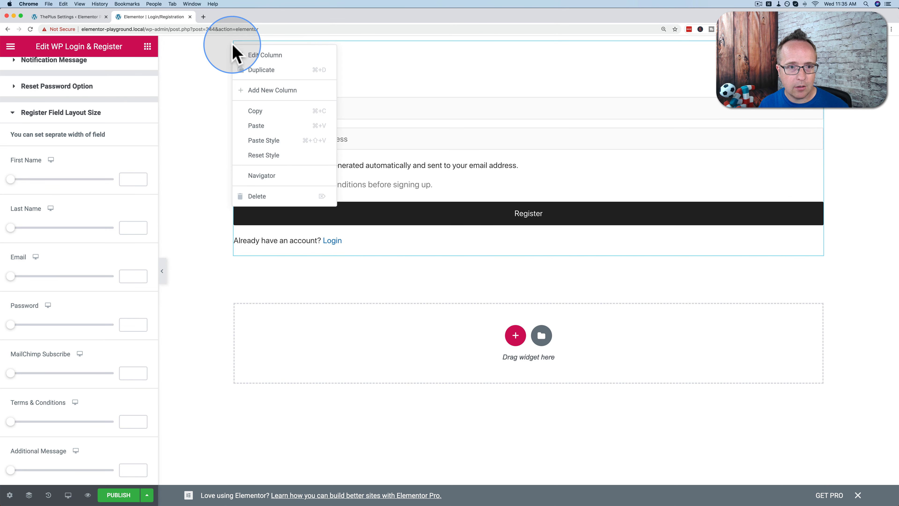
click(272, 93)
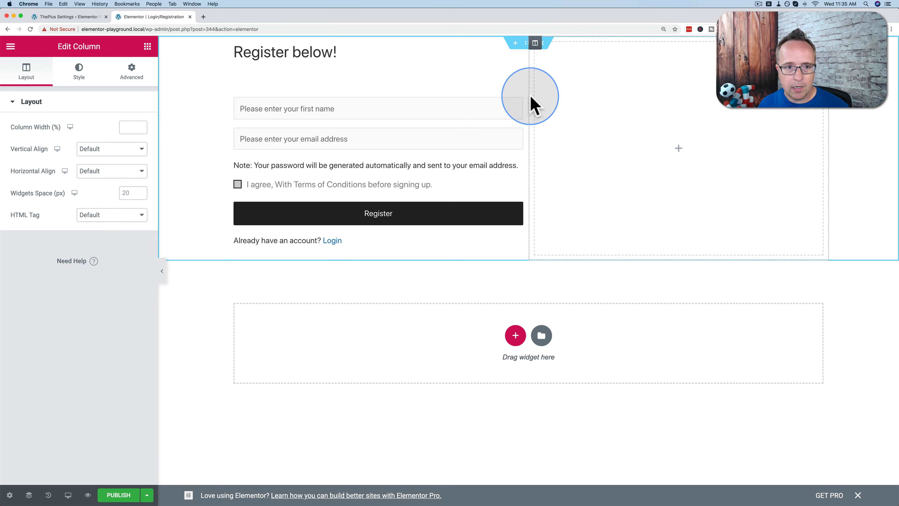
click(578, 76)
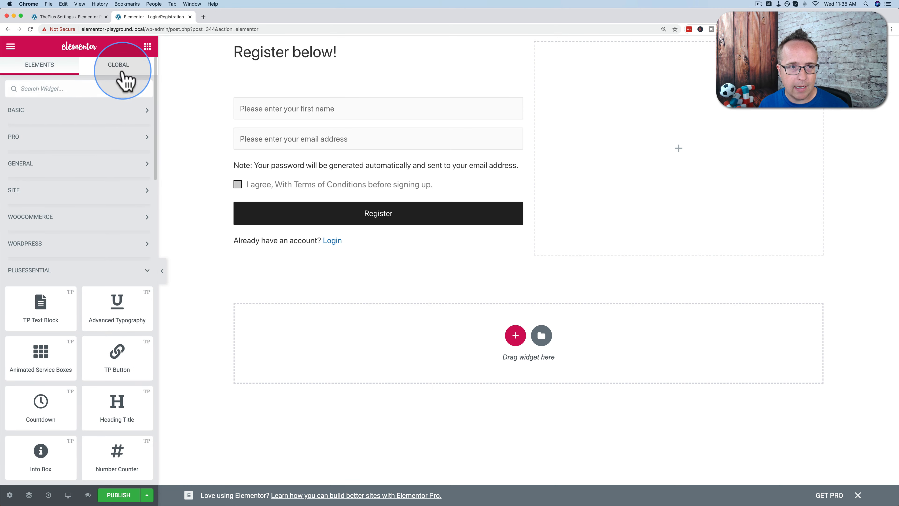
click(80, 85)
text(image)
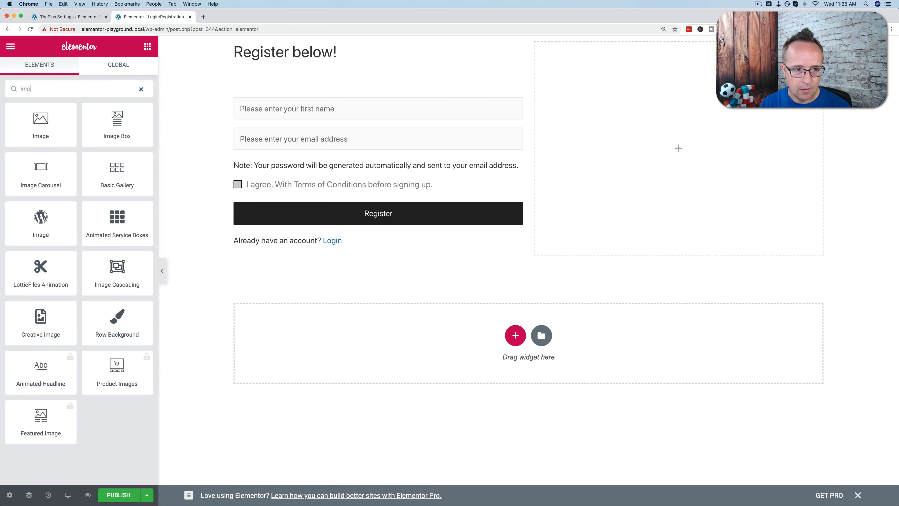
drag(52, 134, 666, 163)
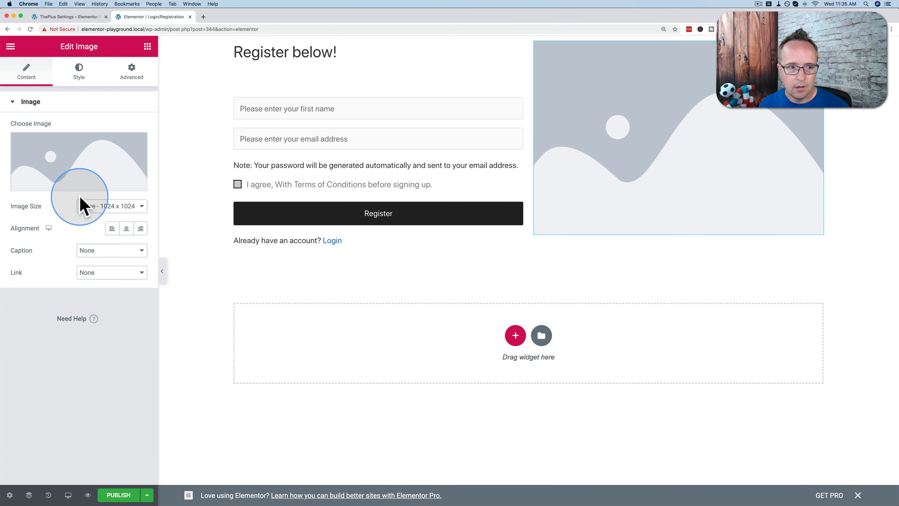
- Insert the LNCG_M95_02 illustration from the media library into the Image widget
click(80, 161)
click(67, 170)
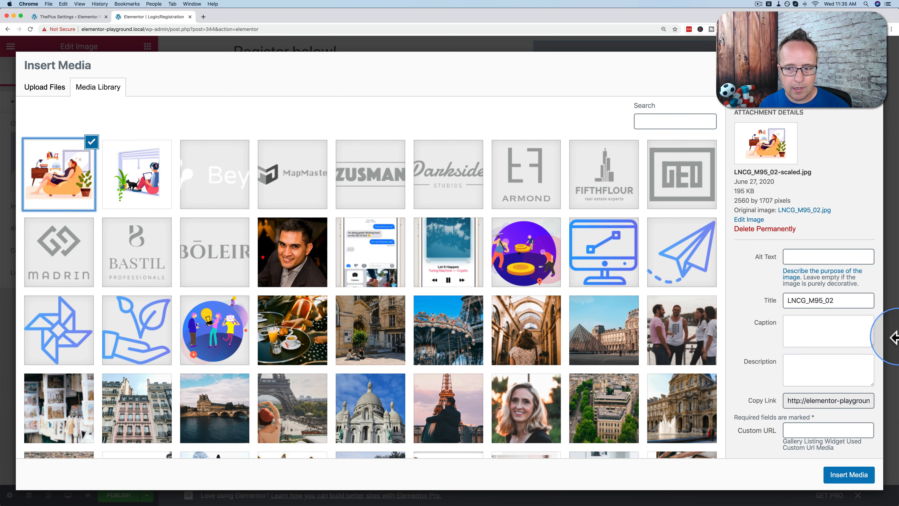
click(857, 477)
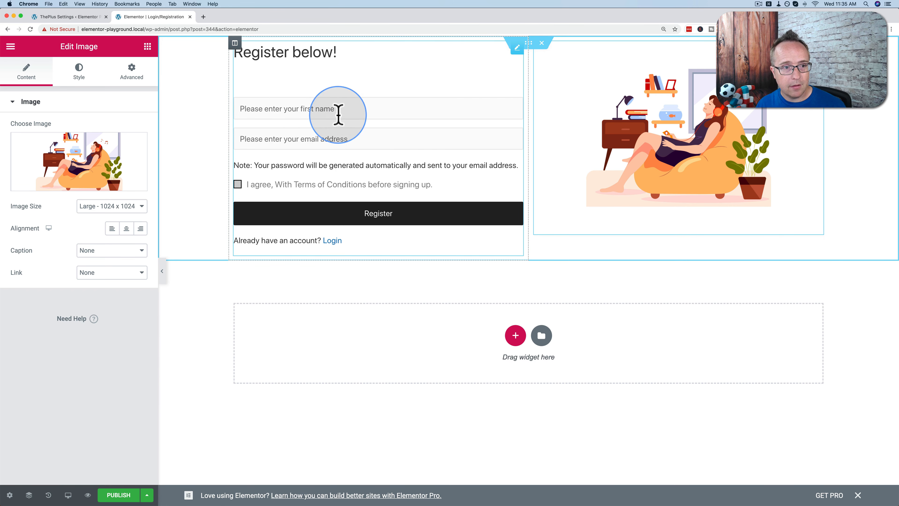
- Try a First Name field width of 0 on the registration form, check it in mobile view, return to desktop and clear the width
click(327, 104)
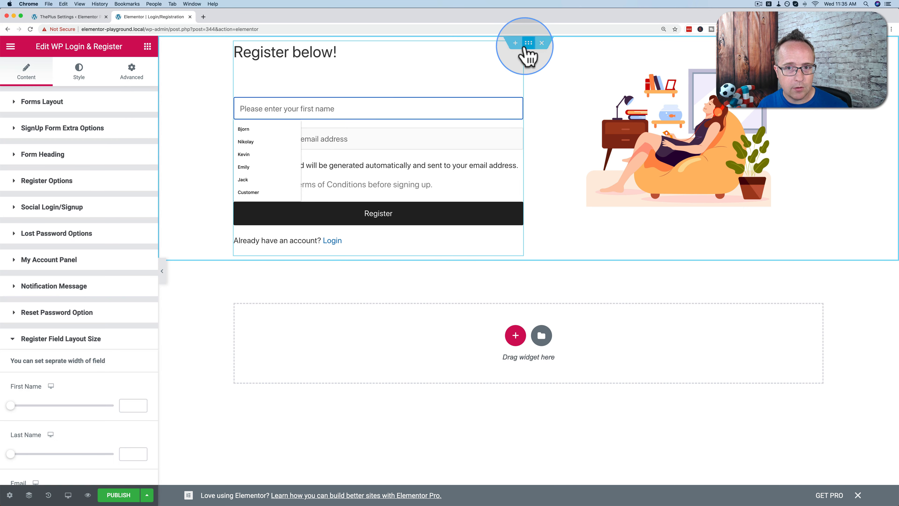
click(516, 49)
scroll(76, 331, down, 10)
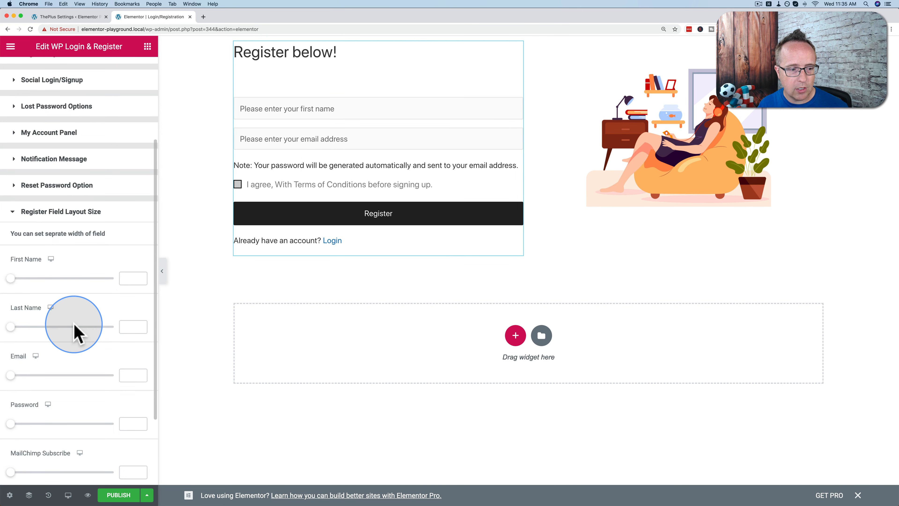
mouse_move(9, 180)
mouse_down()
mouse_move(61, 180)
mouse_move(7, 180)
mouse_up()
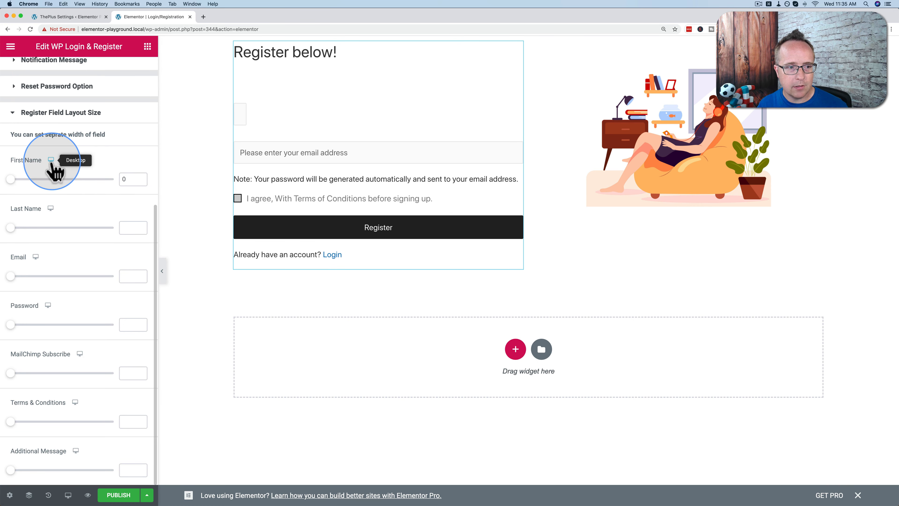
click(52, 173)
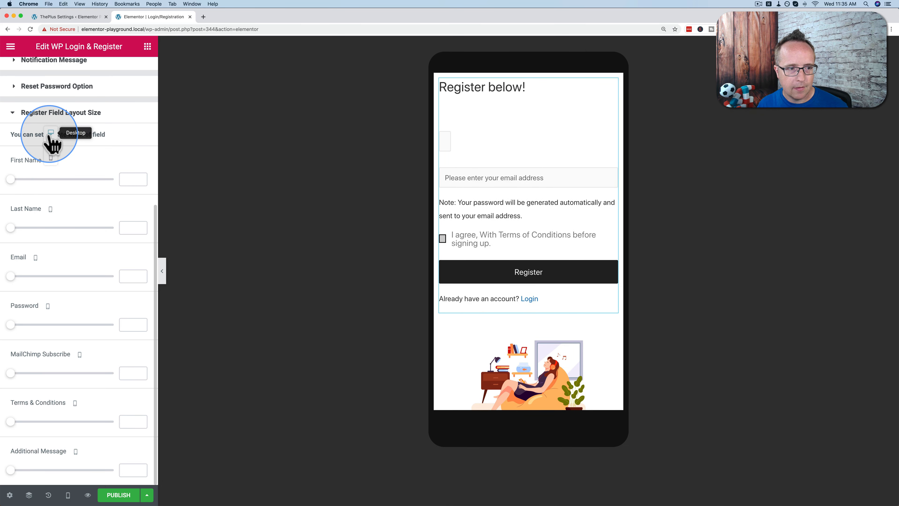
click(51, 132)
key(BackSpace)
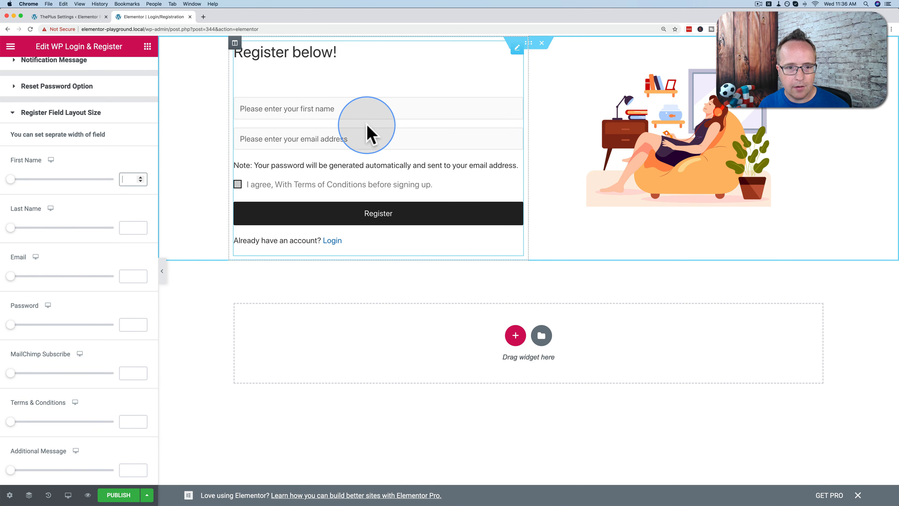
- Set the Form Label color to #716464 in the registration form's style settings
scroll(97, 188, up, 10)
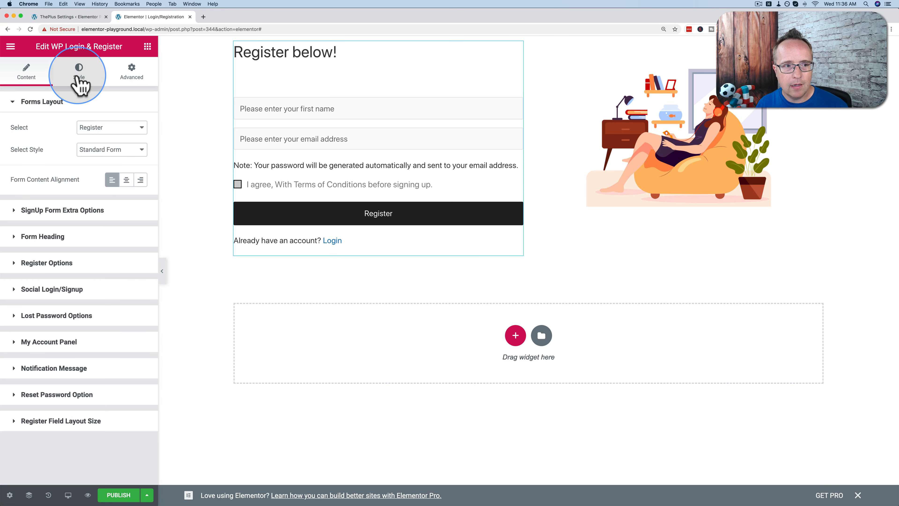
click(79, 73)
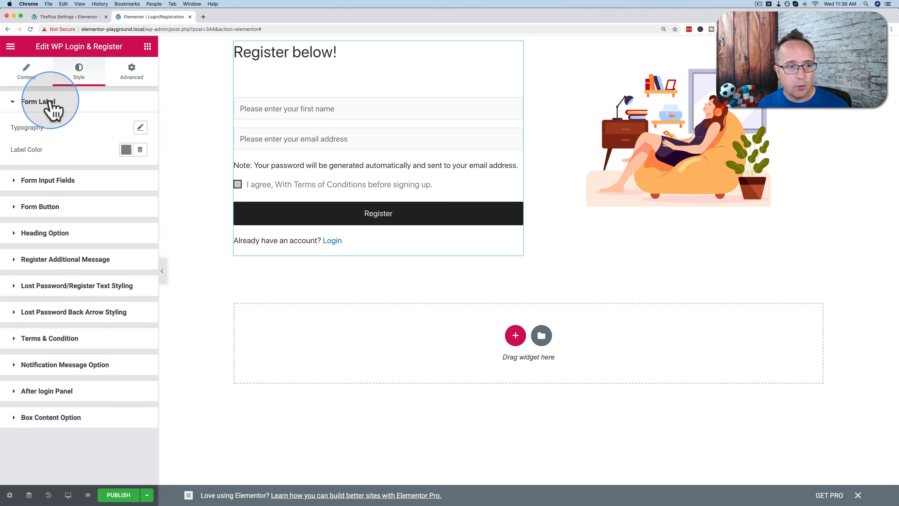
click(124, 156)
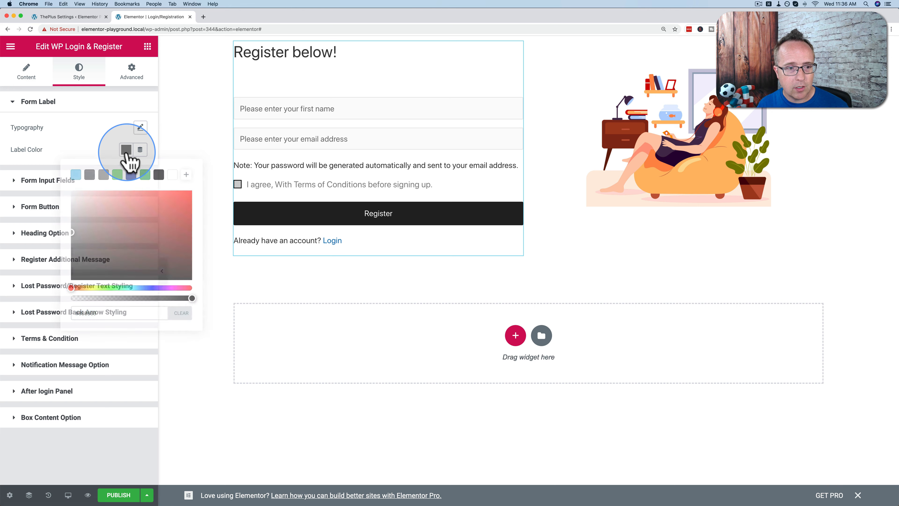
click(165, 219)
mouse_move(153, 225)
mouse_down()
mouse_move(185, 202)
mouse_move(161, 221)
mouse_move(174, 207)
mouse_move(172, 239)
mouse_move(70, 262)
mouse_move(151, 197)
mouse_move(131, 221)
mouse_move(85, 241)
mouse_up()
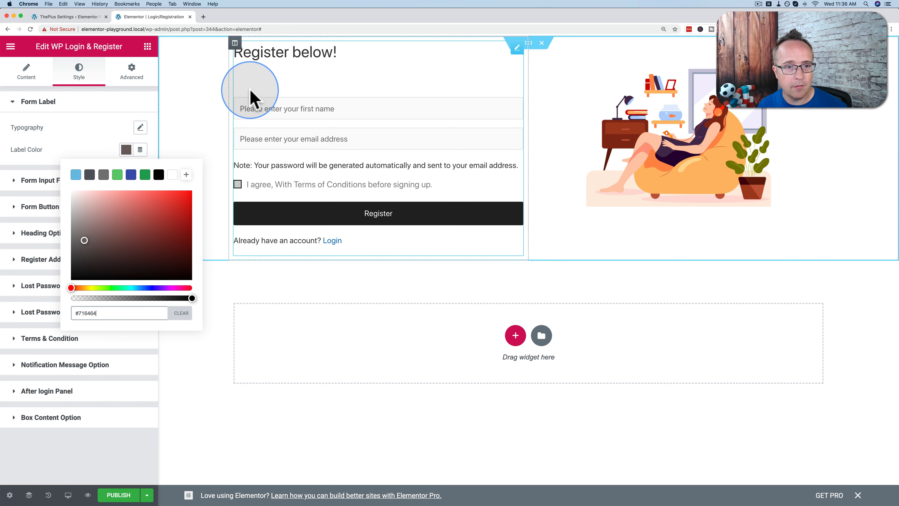
click(94, 164)
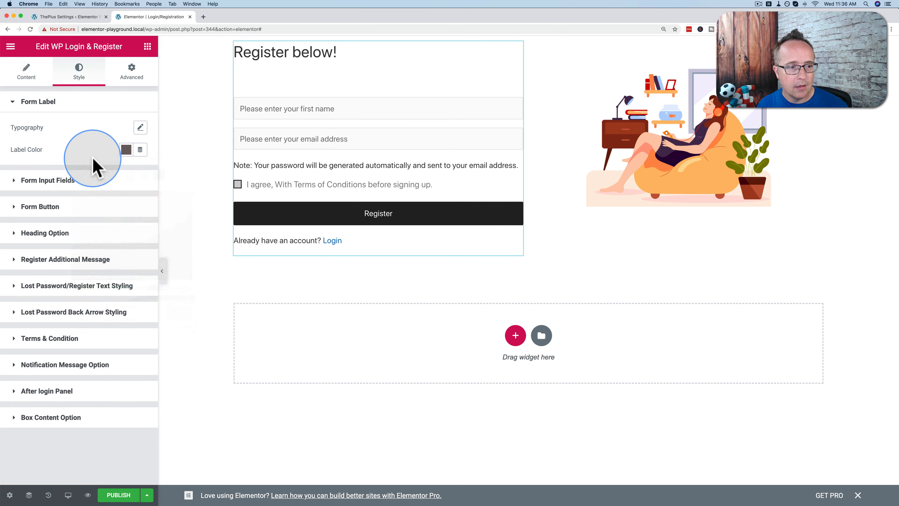
- Set the placeholder color of the Form Input Fields to light grey #D0D0D0
click(85, 180)
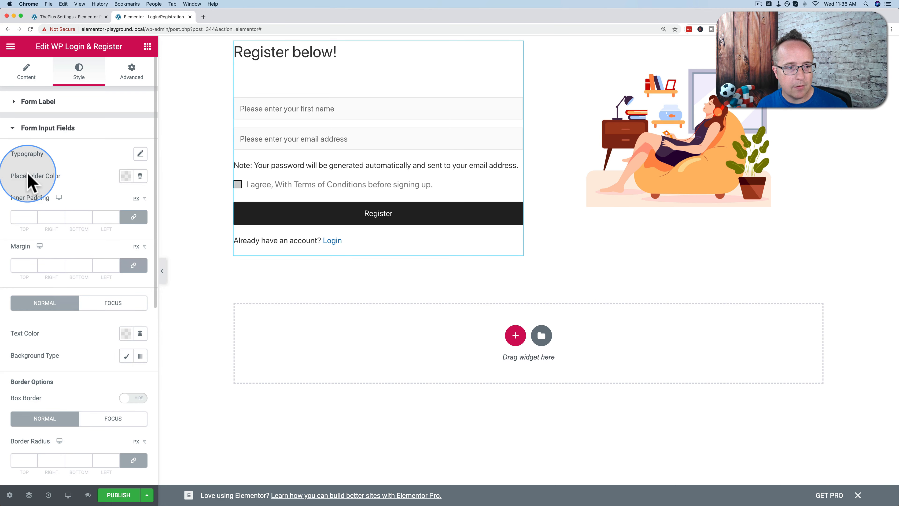
click(126, 176)
drag(118, 243, 72, 177)
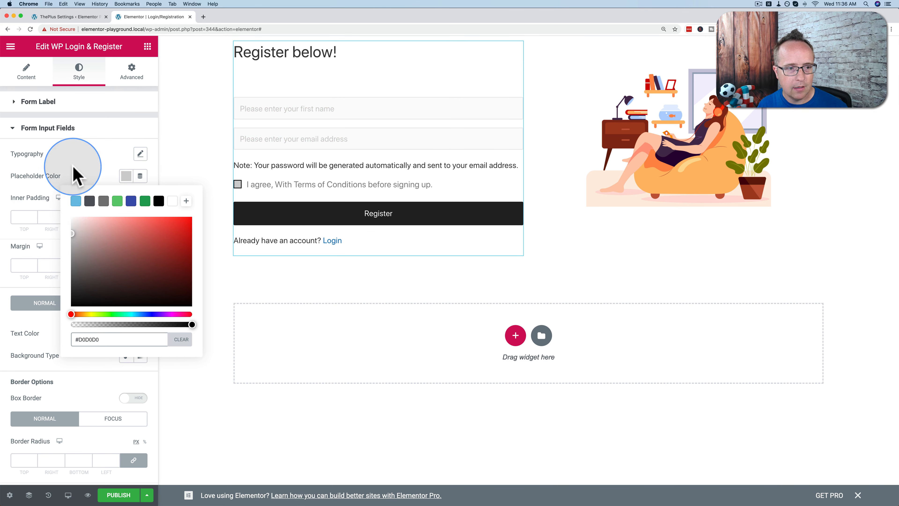
- Test how entered text looks by filling the form's first name field with "dsfsdf", and clear it
click(257, 112)
click(256, 110)
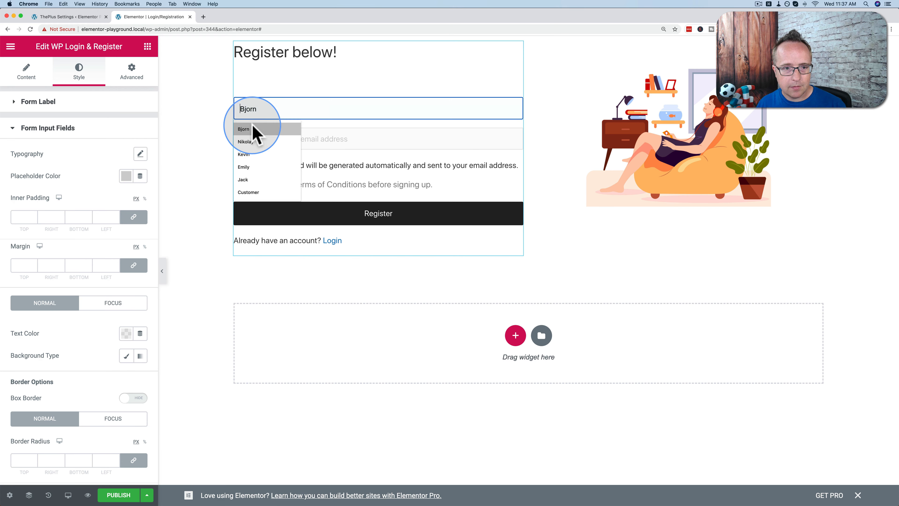
text(dsfsdf)
click(212, 145)
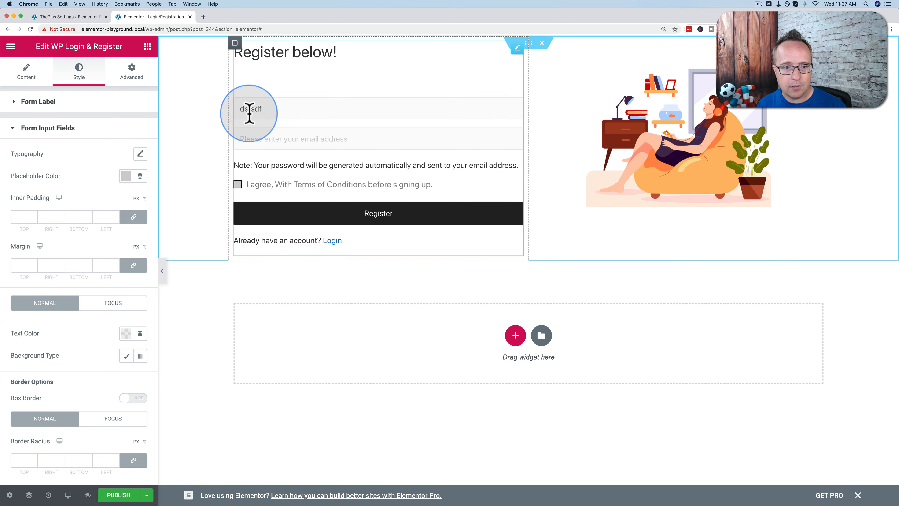
double_click(252, 109)
key(BackSpace)
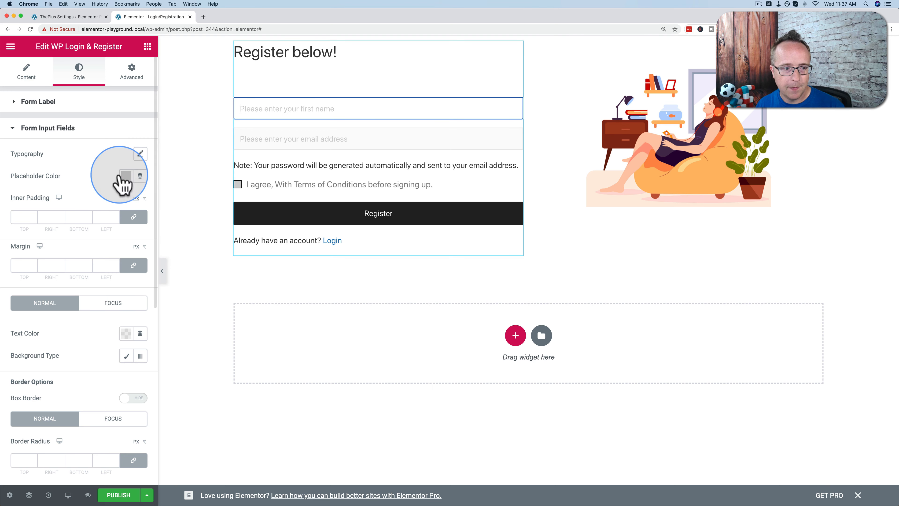
- Try a linked inner padding of 27 px on the Form Input Fields, and clear the padding values
click(35, 215)
click(34, 215)
click(35, 215)
click(35, 214)
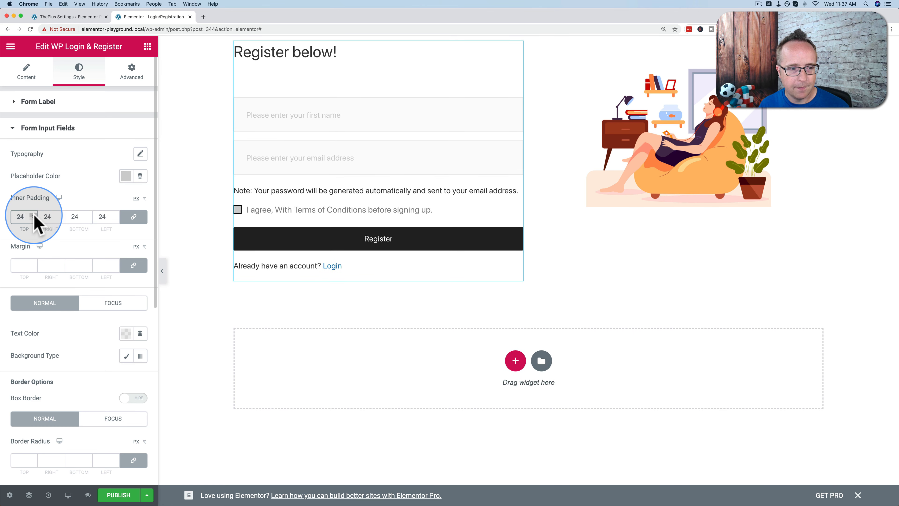
click(34, 214)
click(35, 215)
click(34, 215)
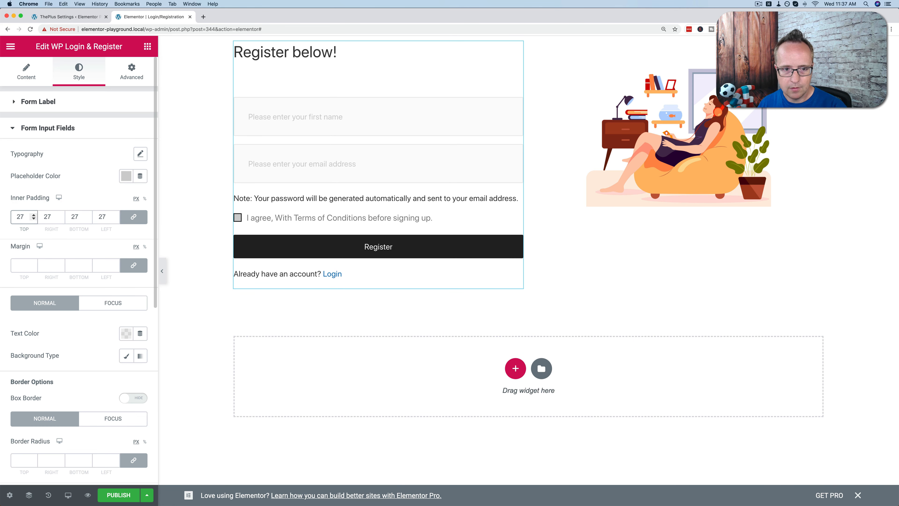
key(BackSpace)
key(BackSpace)
click(77, 195)
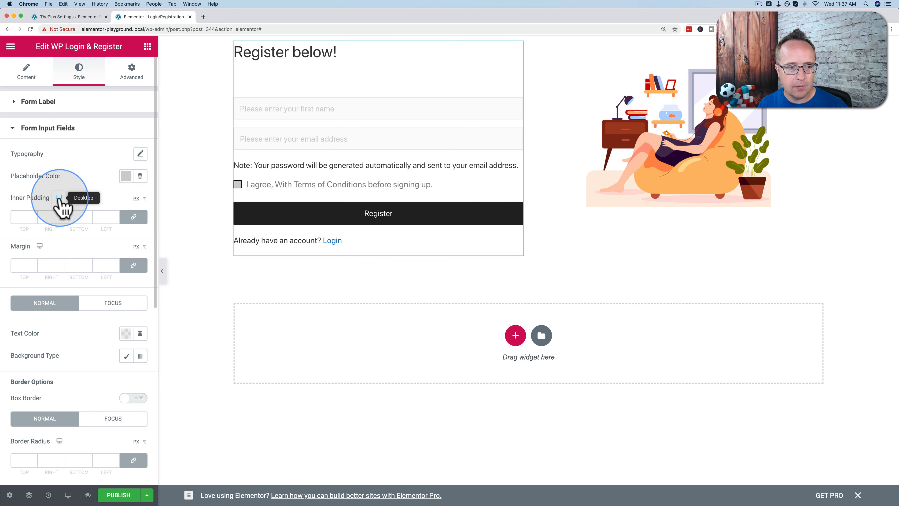
scroll(94, 191, down, 3)
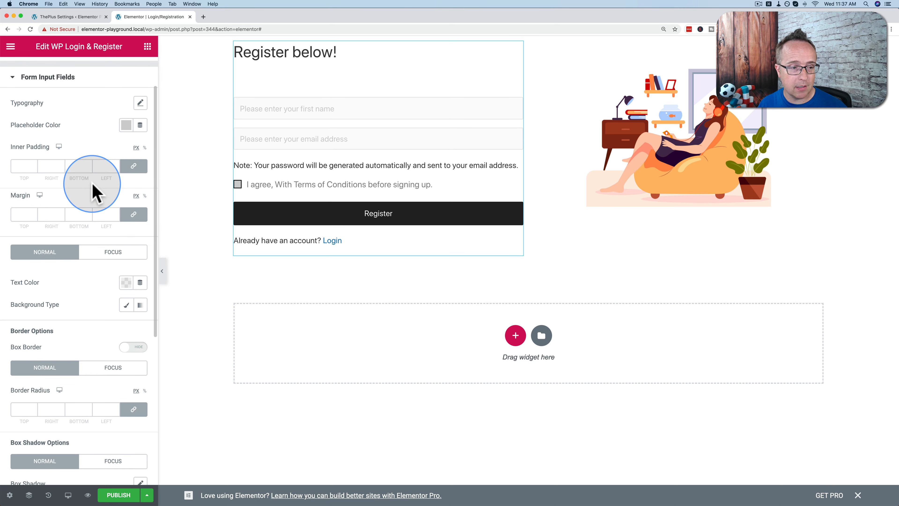
scroll(92, 189, down, 1)
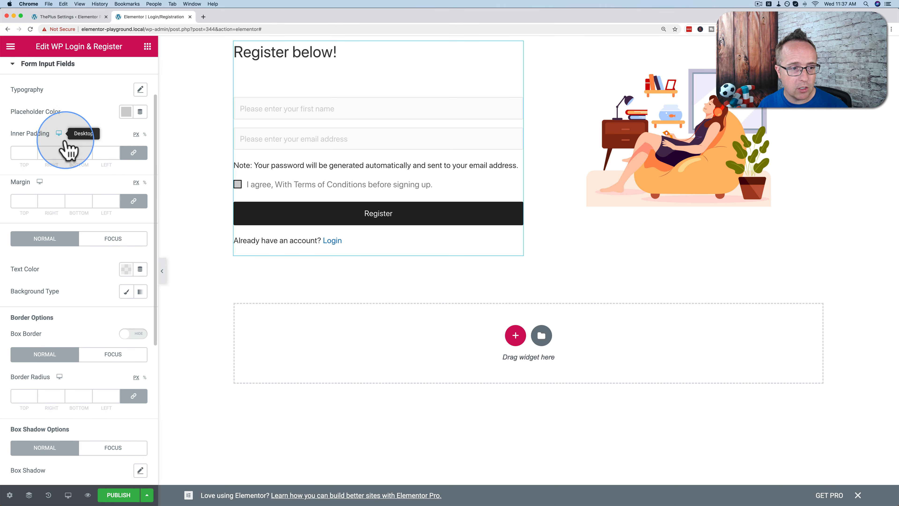
- Set the focus-state text color of the Form Input Fields to blue #4054B2
scroll(96, 175, down, 5)
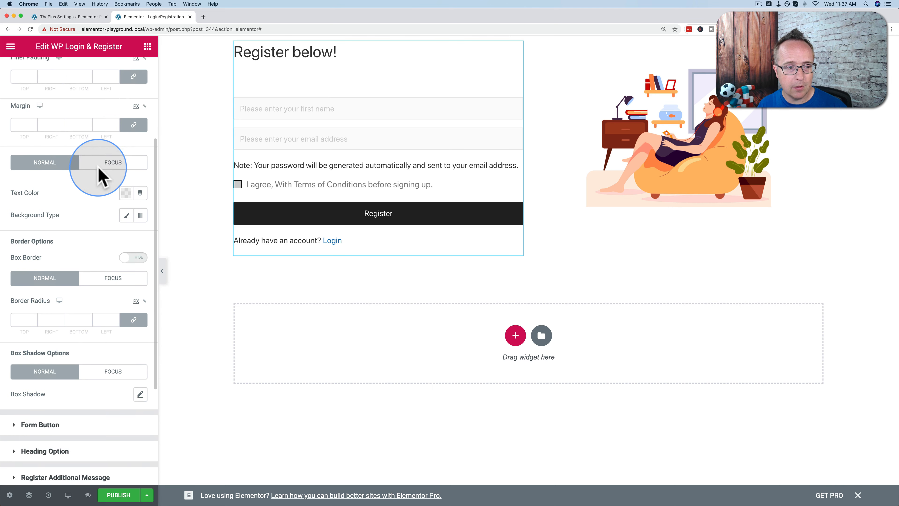
scroll(99, 173, down, 1)
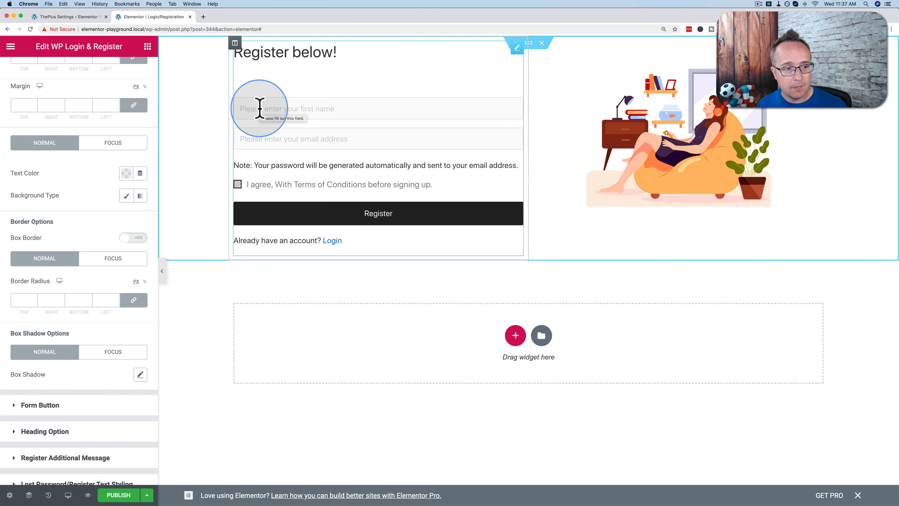
click(101, 146)
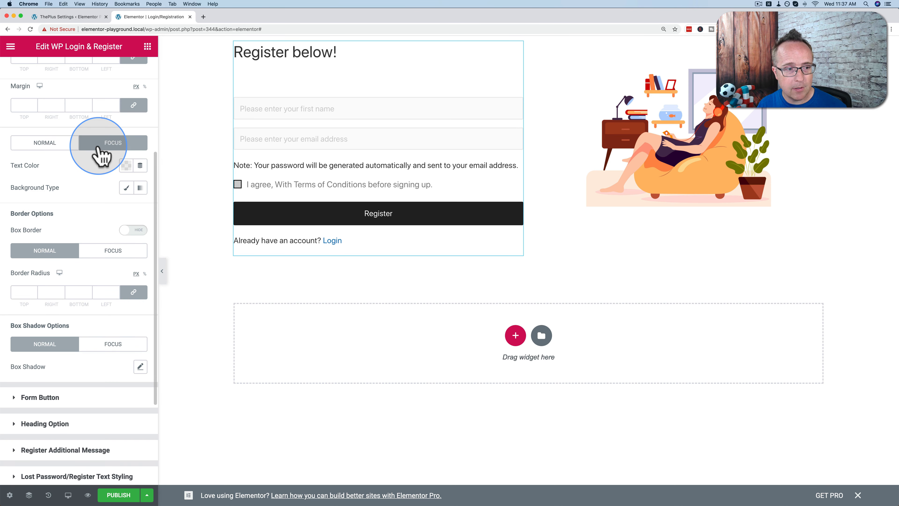
click(126, 167)
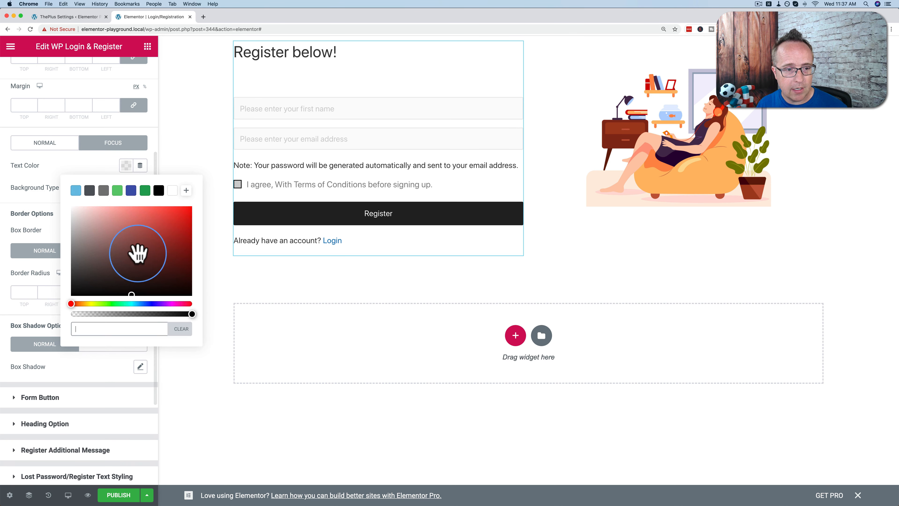
click(131, 192)
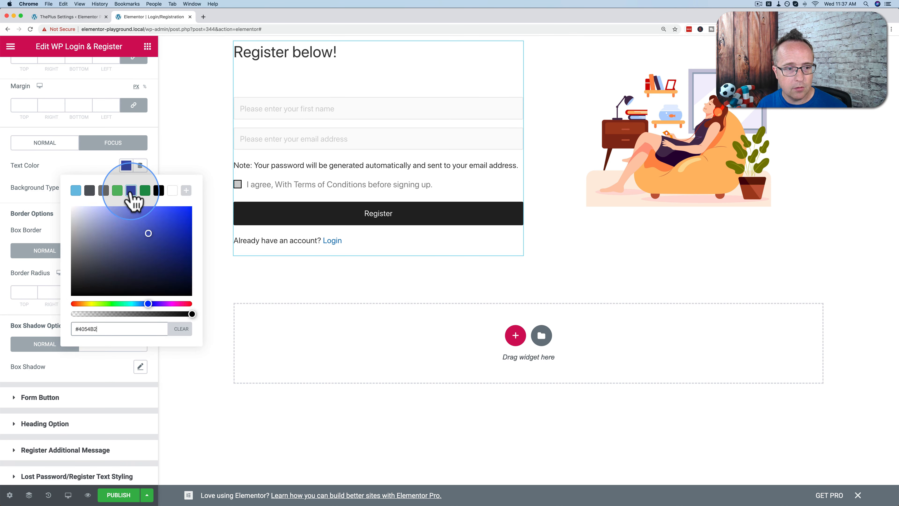
click(126, 166)
- Set the normal-state text color of the Form Input Fields to pure red
click(66, 144)
click(125, 174)
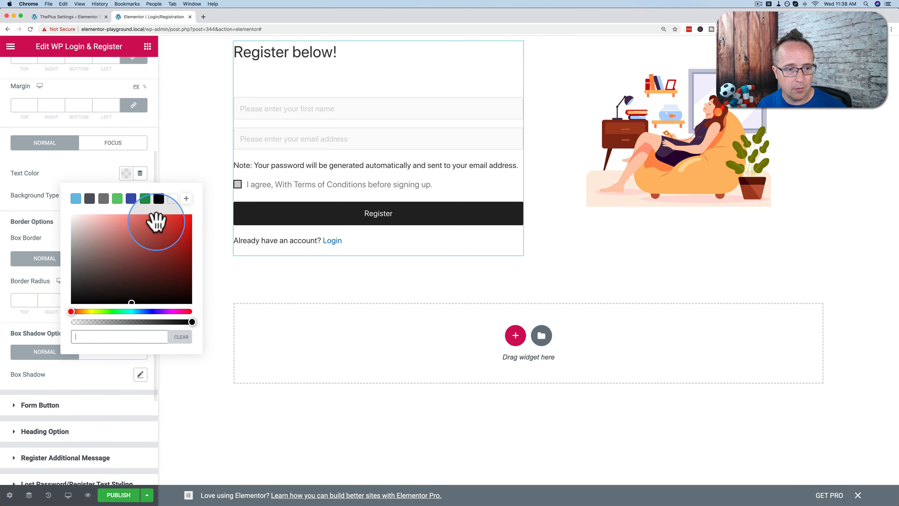
click(193, 215)
click(125, 175)
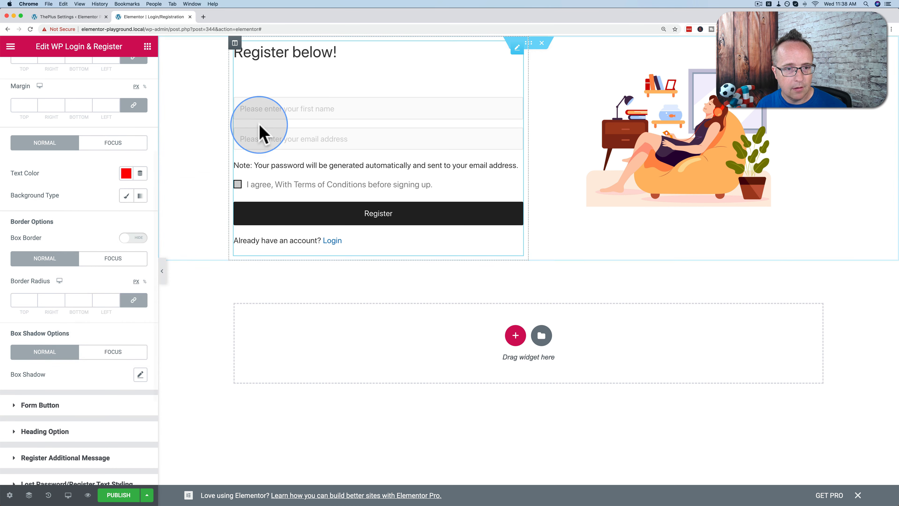
- Test the input text colors by entering "dfggwefsdfdwfsd" as the first name, moving focus to the email field, and comparing the focus and normal settings
click(279, 108)
text(dfggwefsdfdwfsd)
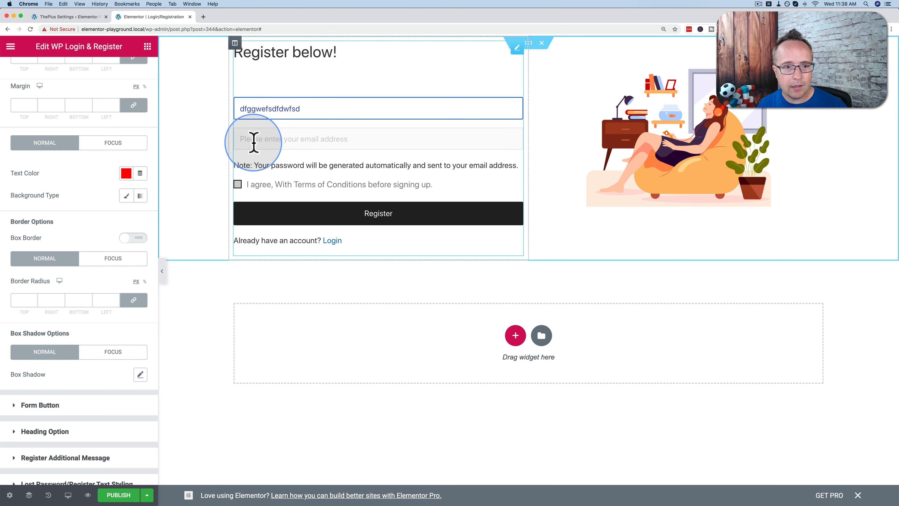
click(245, 139)
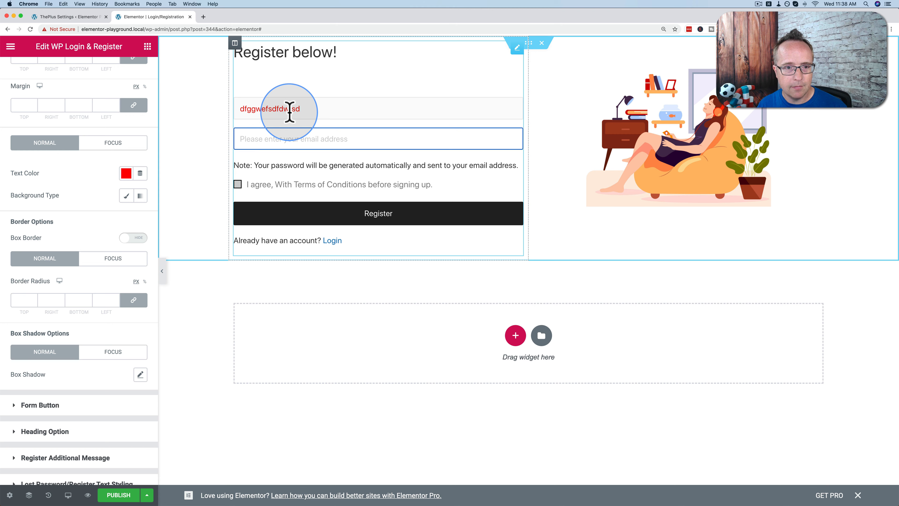
click(111, 143)
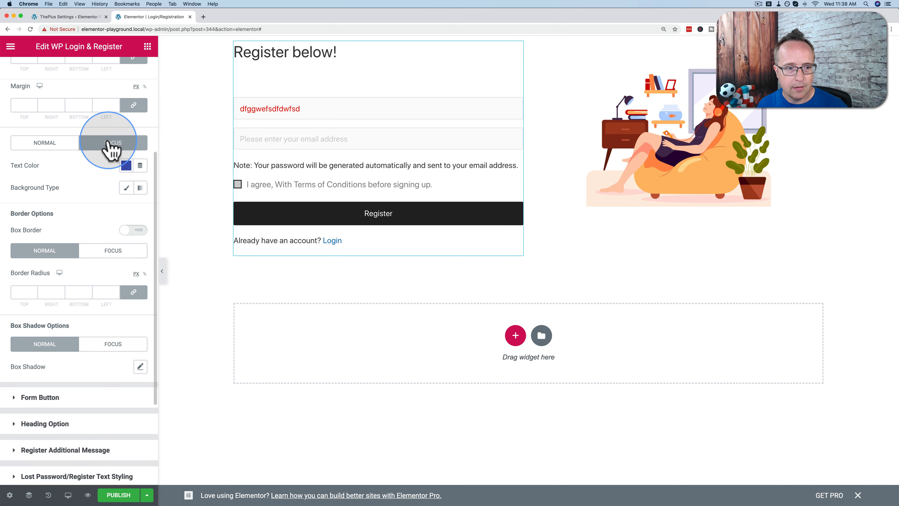
click(69, 144)
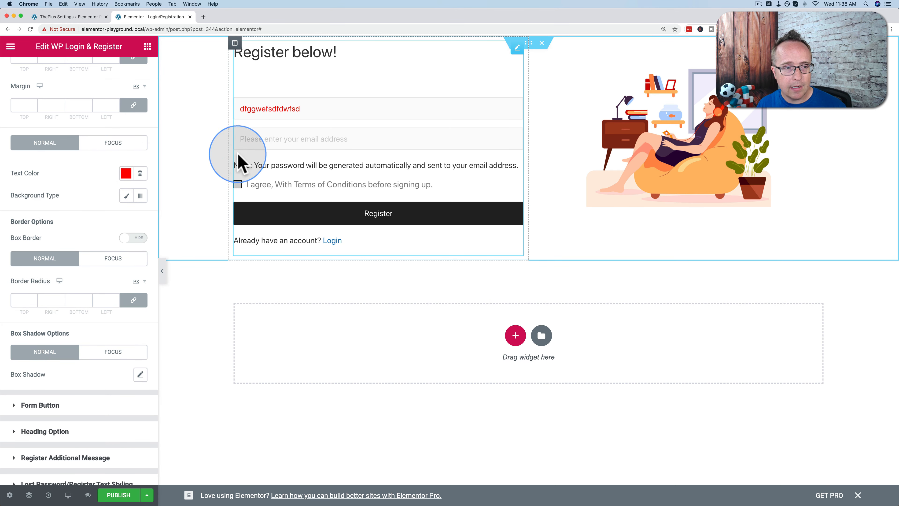
- Give the input fields' normal state a box shadow with horizontal 7, vertical 6, blur 10 and spread -10
scroll(76, 216, down, 4)
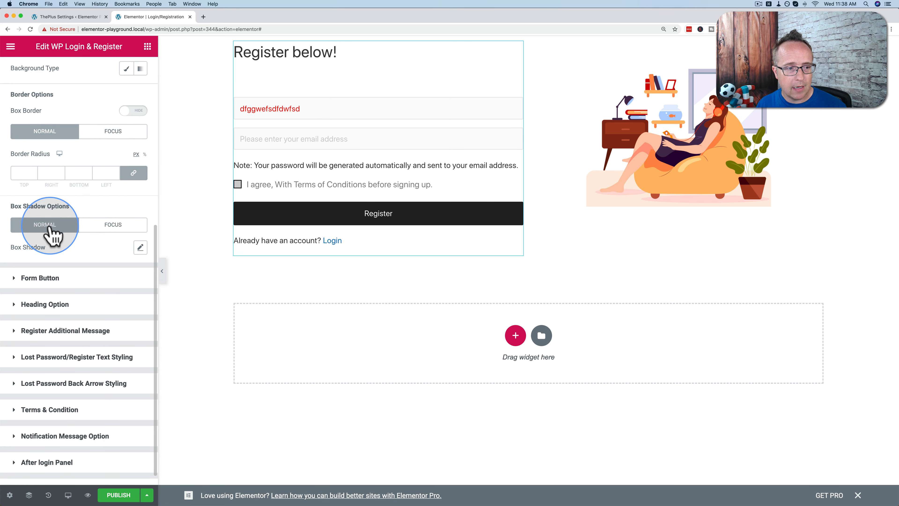
click(140, 247)
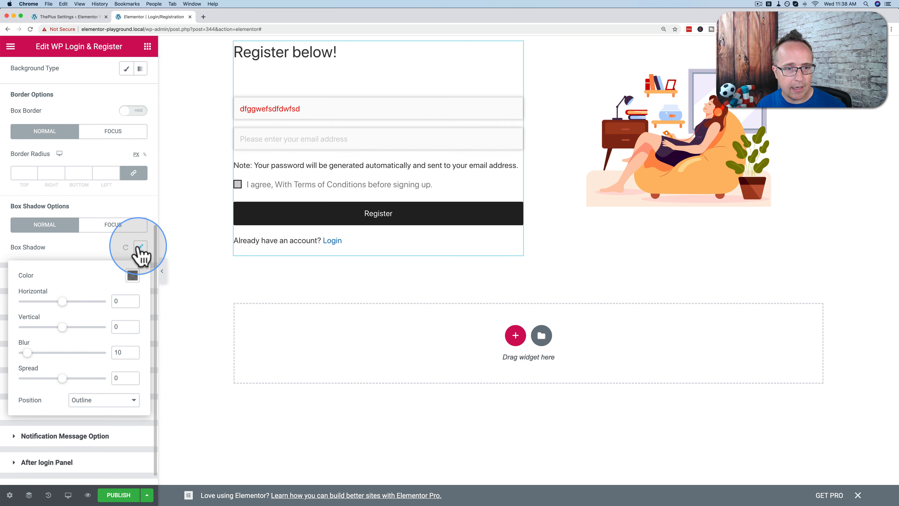
scroll(81, 244, down, 1)
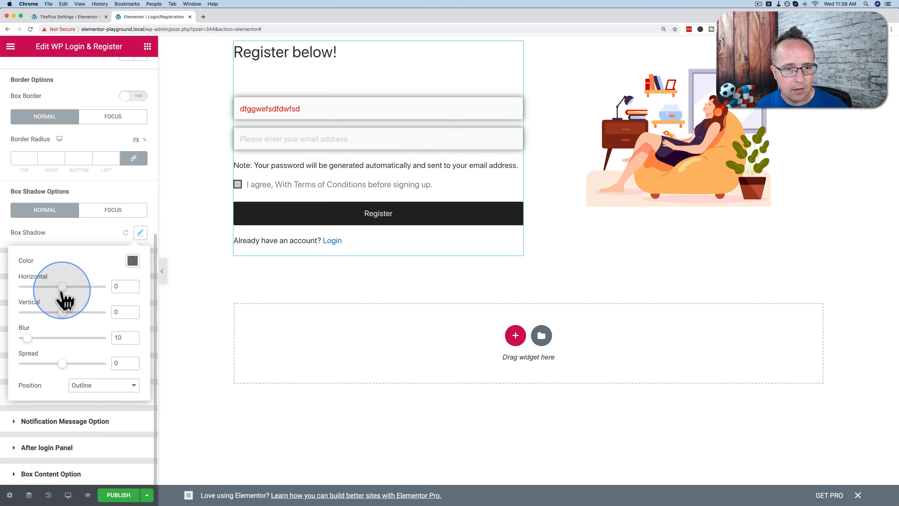
drag(62, 289, 66, 313)
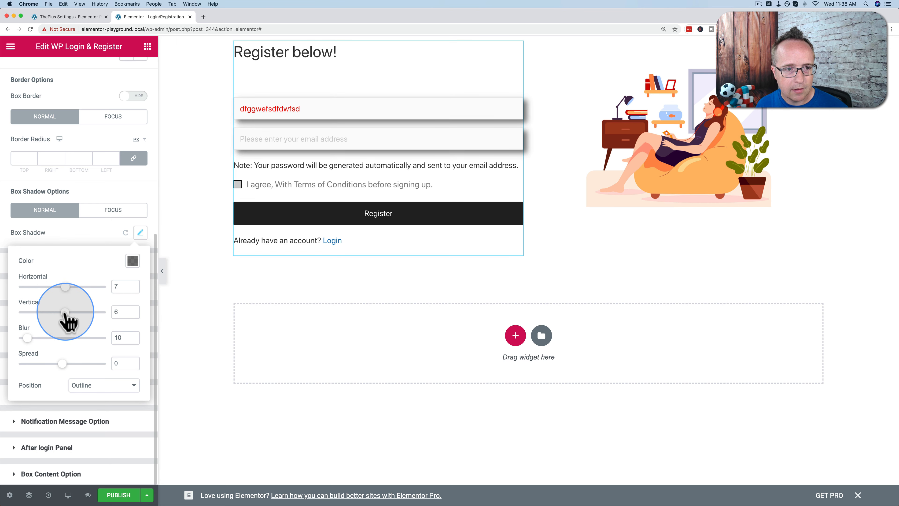
drag(62, 363, 53, 364)
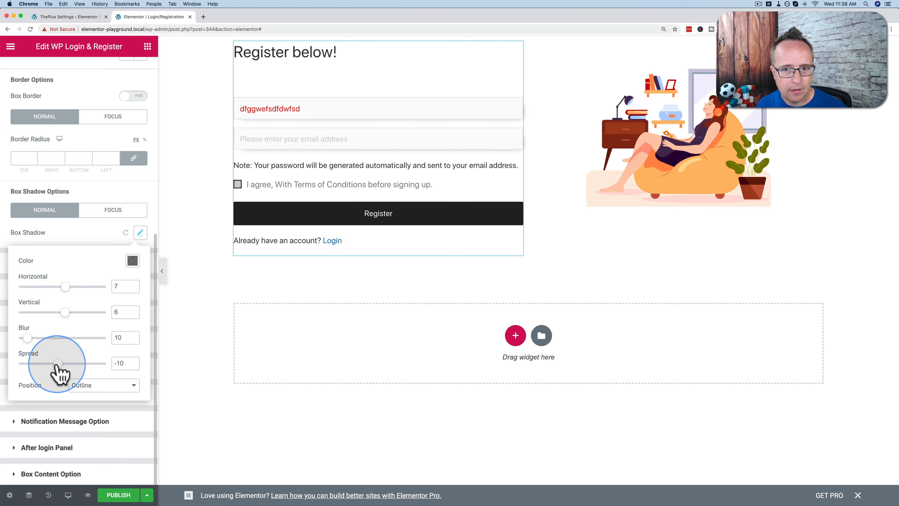
click(140, 232)
- Give the input fields' focus state a box shadow with horizontal 16, vertical 8, blur 10 and spread 0
click(106, 210)
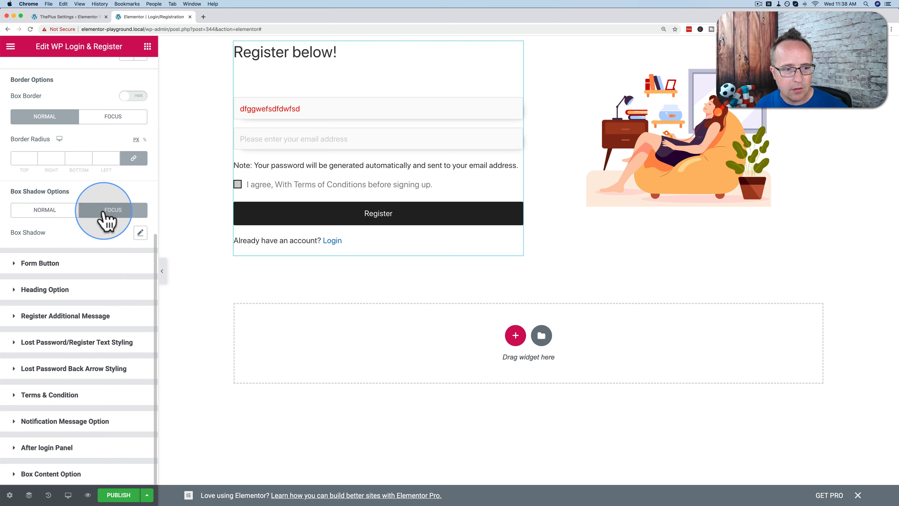
click(140, 232)
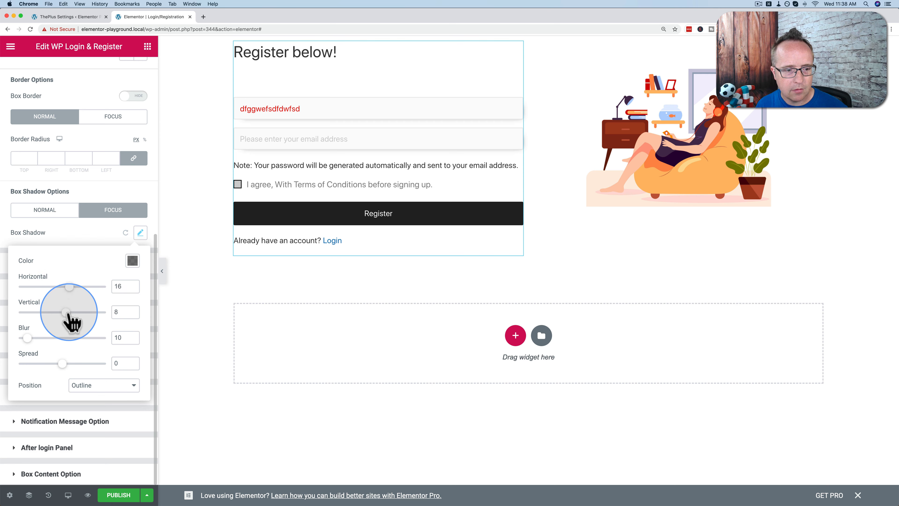
- Check the focus box shadow by alternating focus between the form's first name and email fields
click(303, 110)
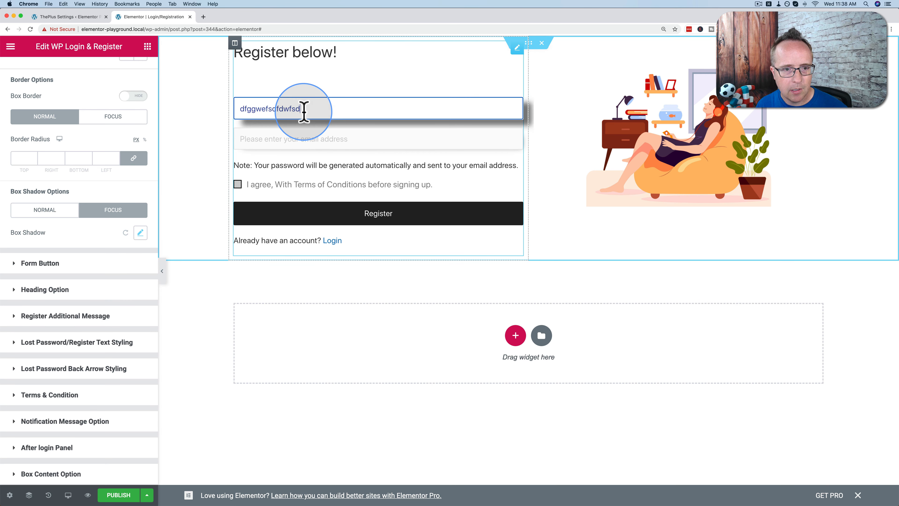
click(301, 139)
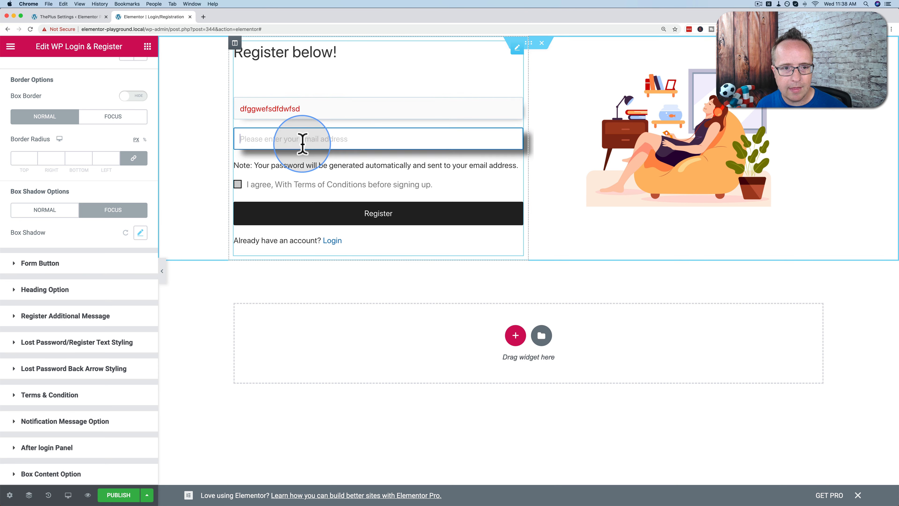
click(313, 106)
click(311, 136)
click(312, 108)
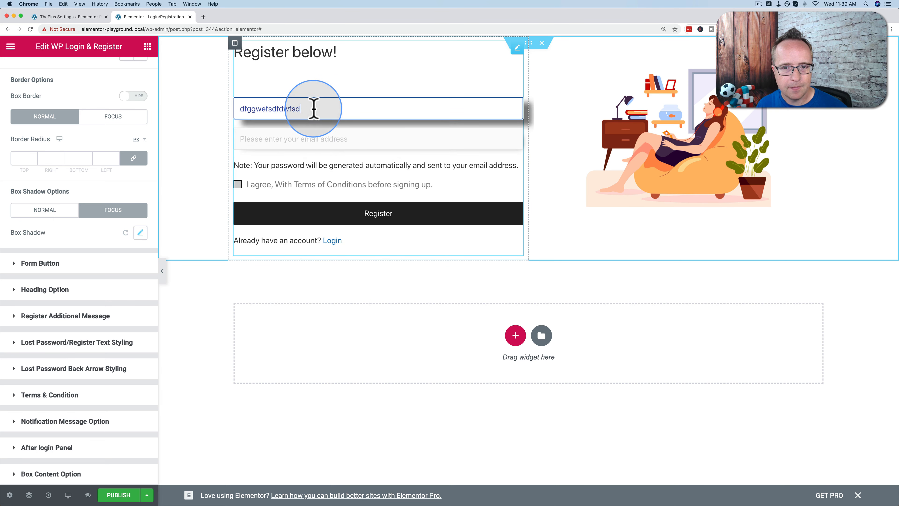
click(309, 138)
click(311, 110)
click(309, 139)
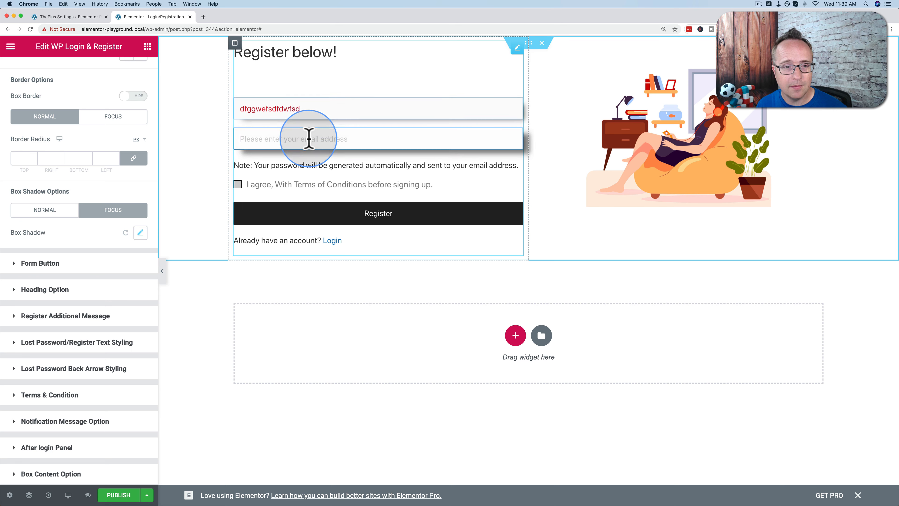
click(314, 106)
click(277, 142)
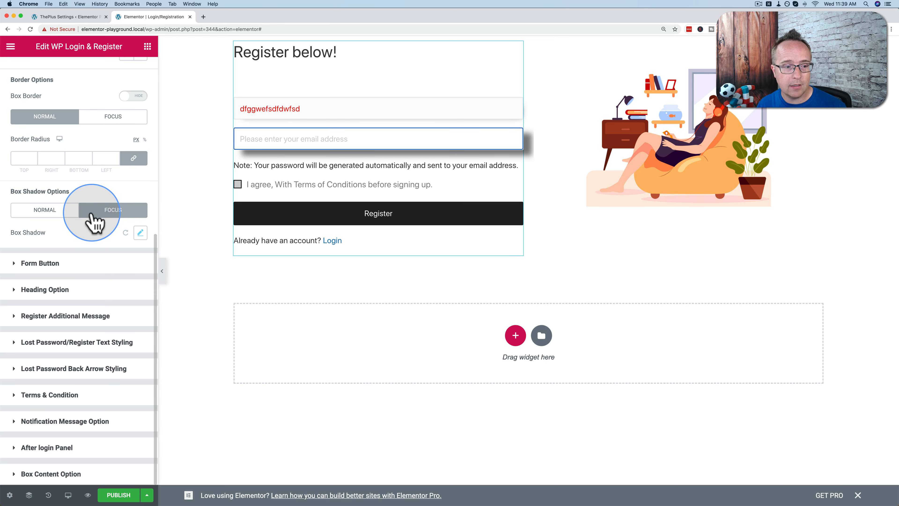
- Look through the Form Button style options of the registration form
click(40, 263)
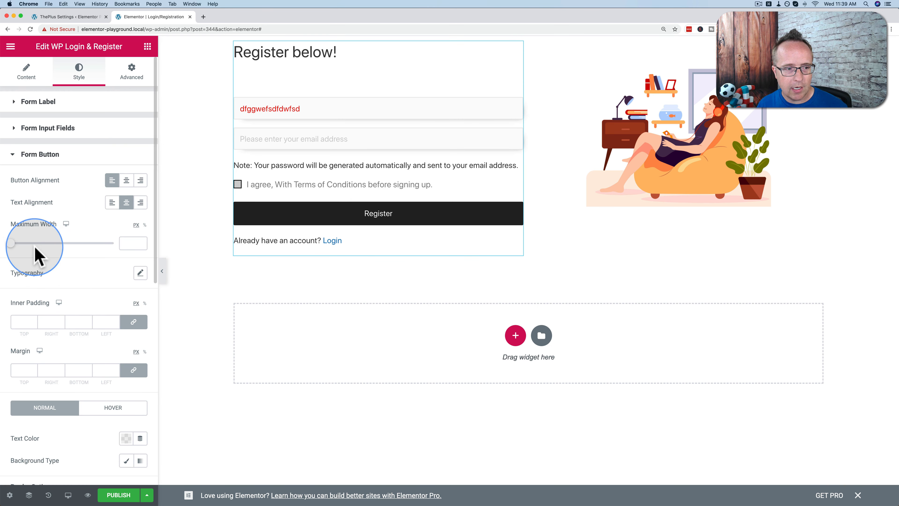
scroll(35, 242, down, 2)
scroll(71, 301, down, 10)
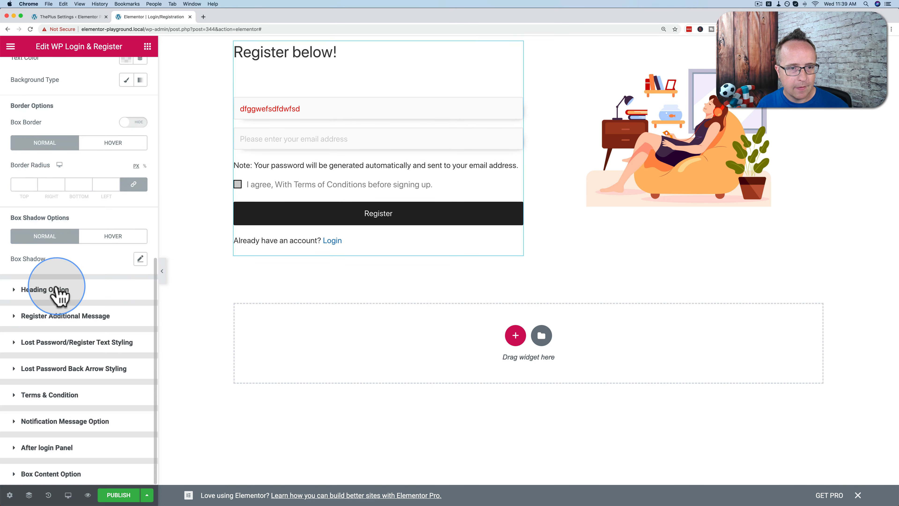
- Set the heading color of the form's "Register below!" title to a medium grey under Heading Option
click(57, 294)
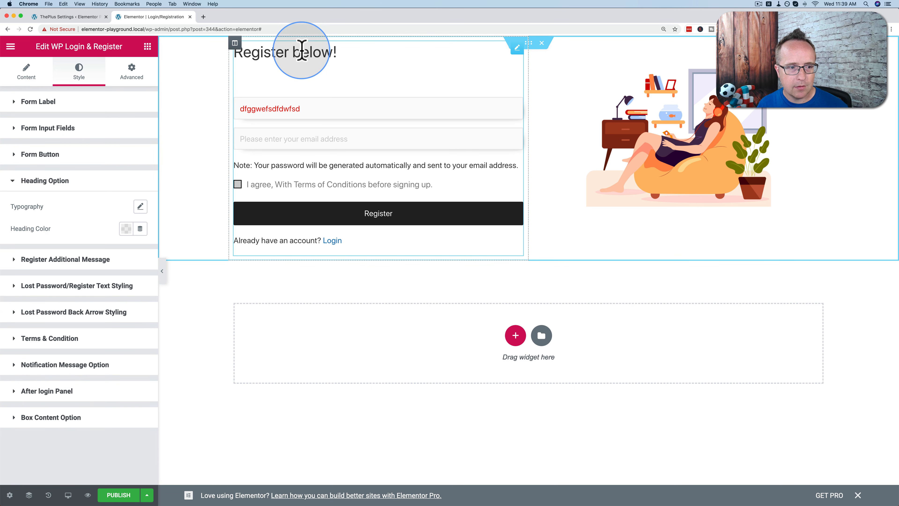
click(126, 228)
drag(154, 285, 76, 288)
click(114, 203)
click(117, 179)
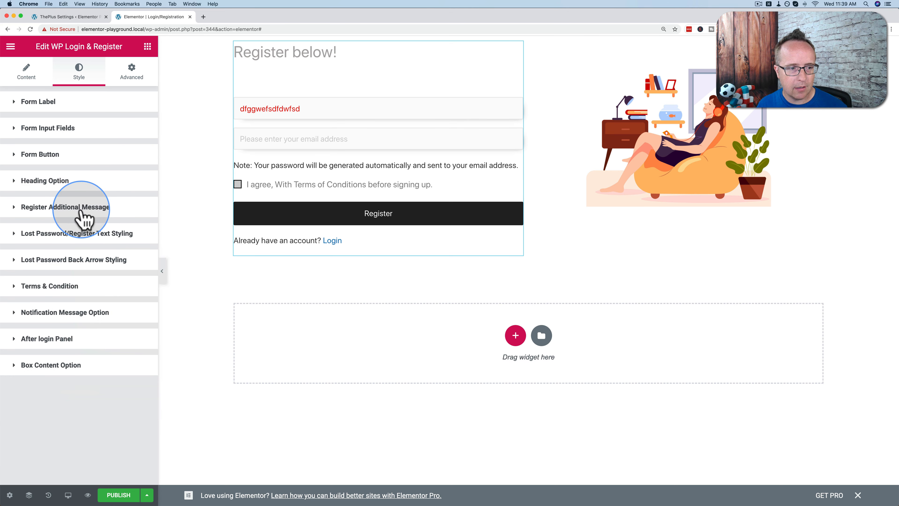
- Try green #61CE70 as the Register Additional Message's heading color, and set it to the dark grey preset instead
click(65, 212)
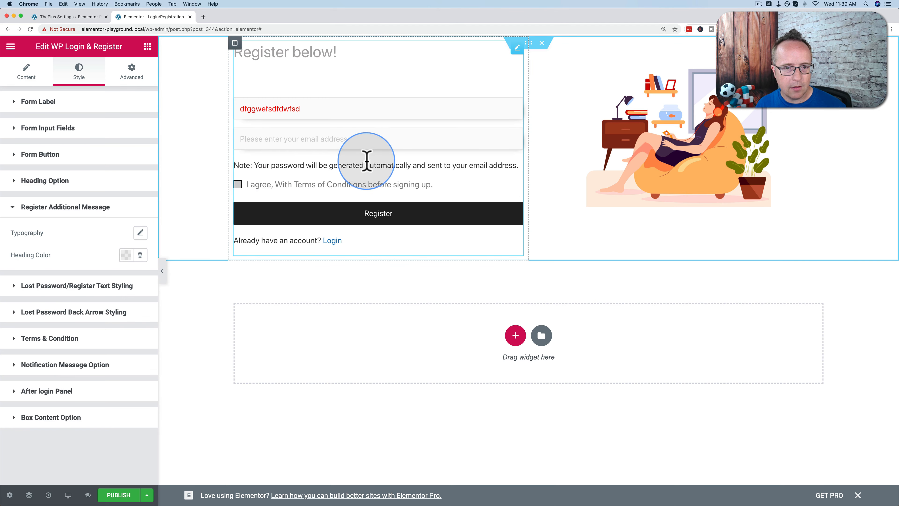
click(126, 255)
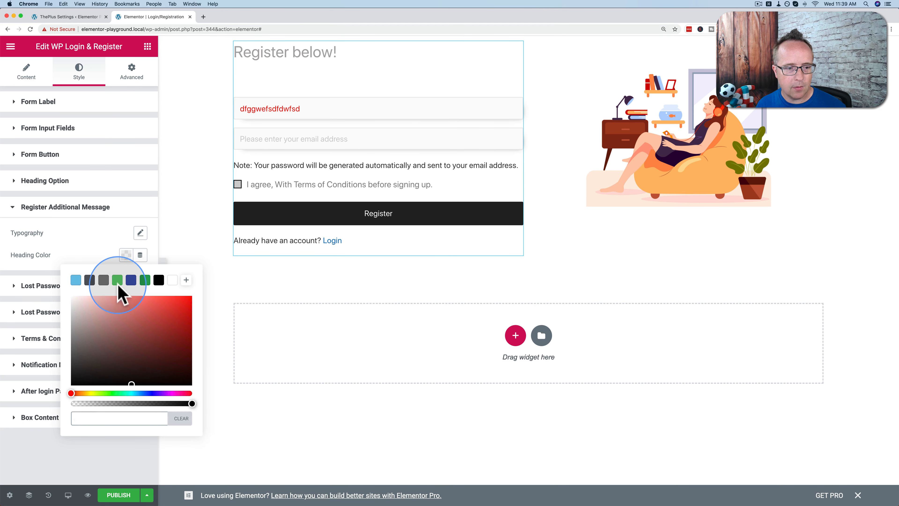
click(117, 280)
click(125, 255)
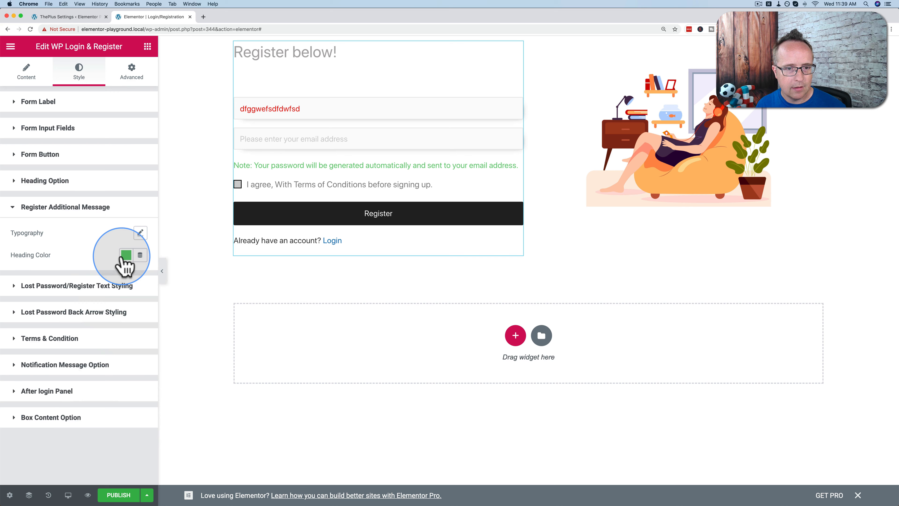
click(126, 255)
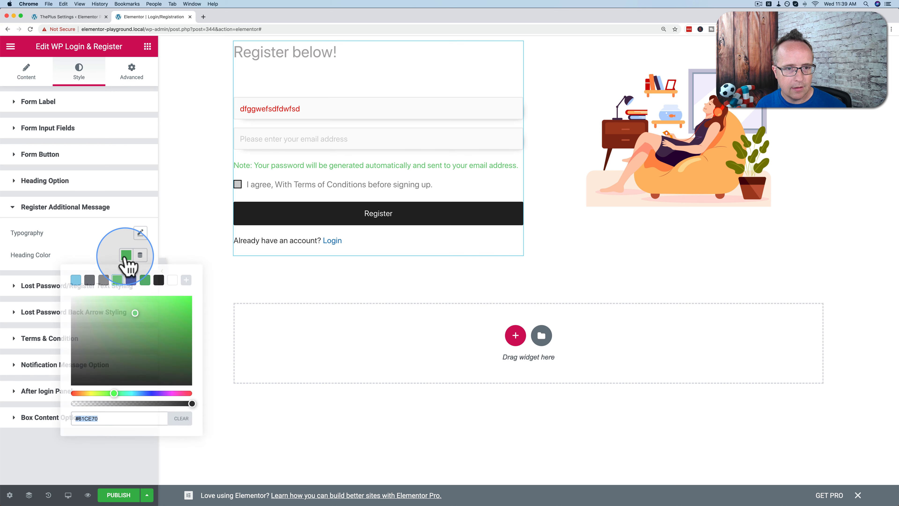
click(89, 280)
click(126, 255)
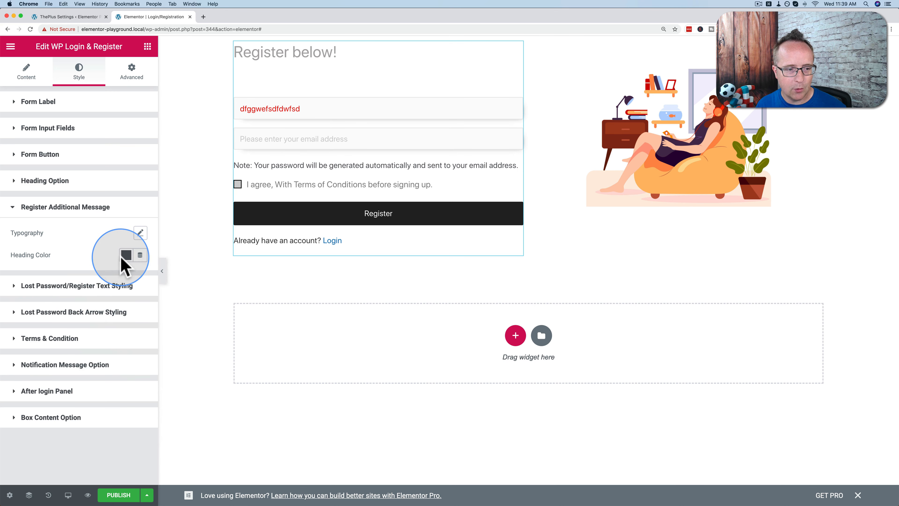
- Set the check icon color of the Terms & Condition checkbox to green #61CE70 for its checked state
click(70, 288)
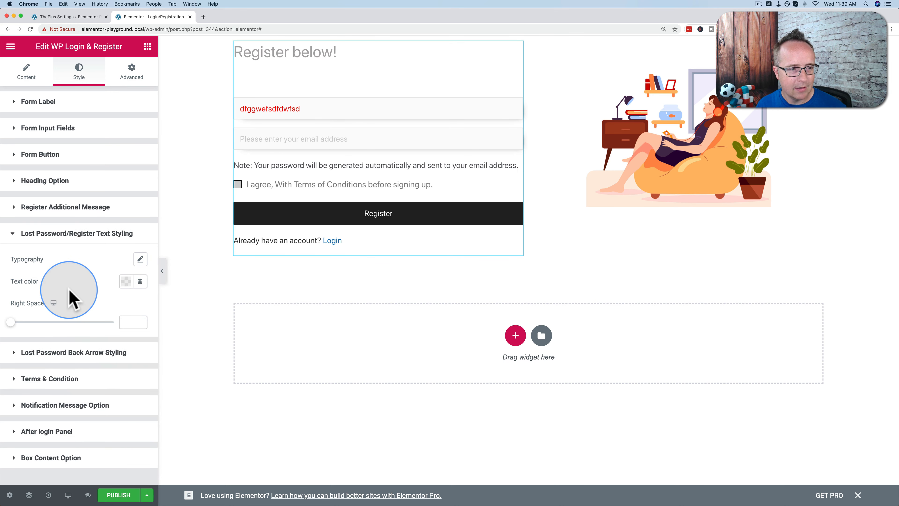
click(72, 237)
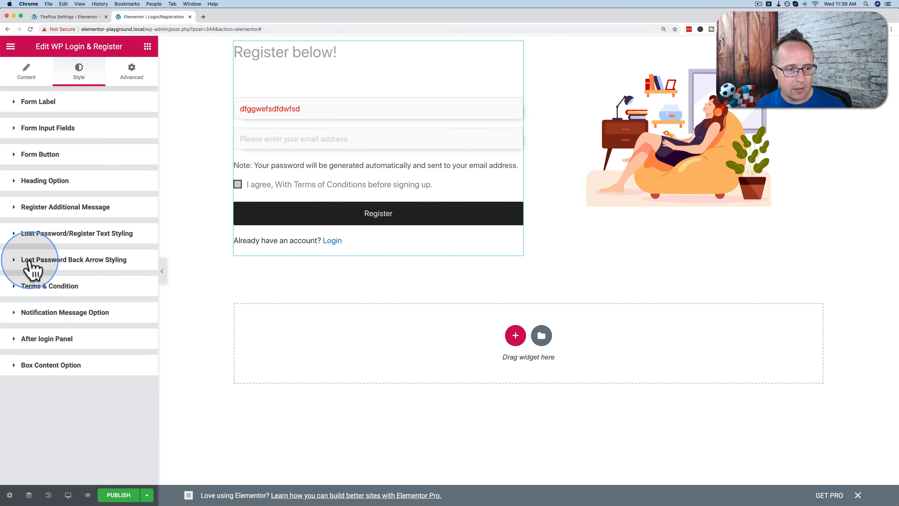
click(46, 287)
scroll(73, 296, down, 2)
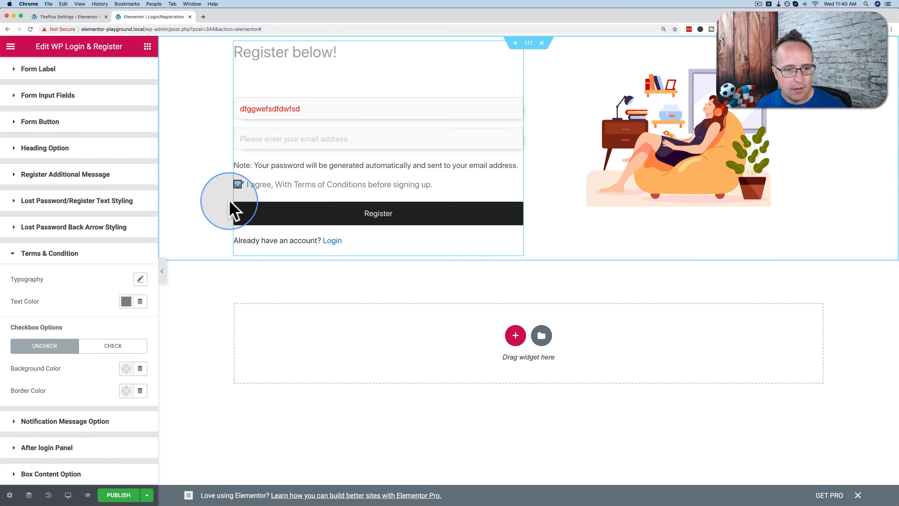
click(113, 346)
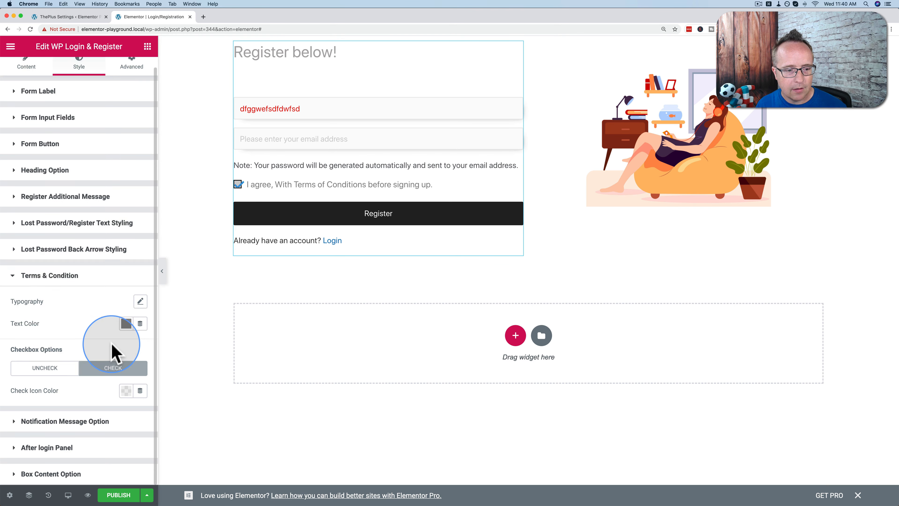
click(125, 391)
click(117, 226)
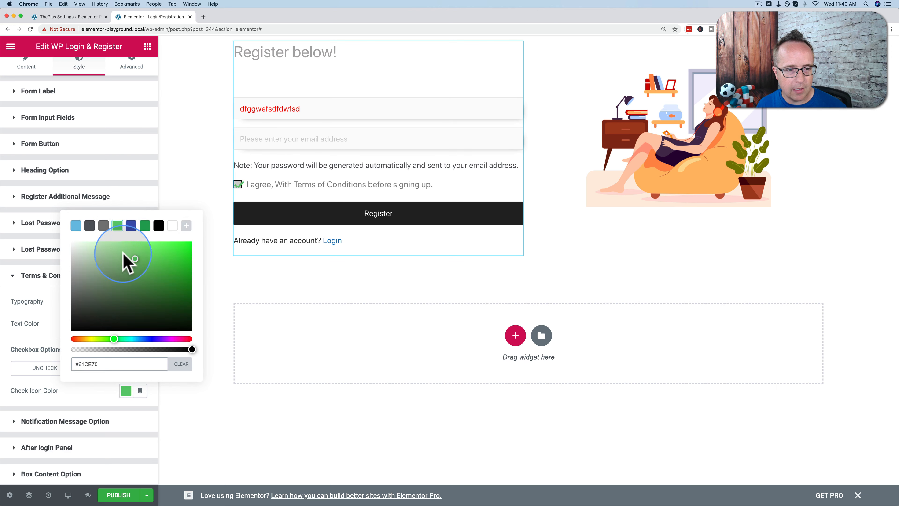
click(118, 395)
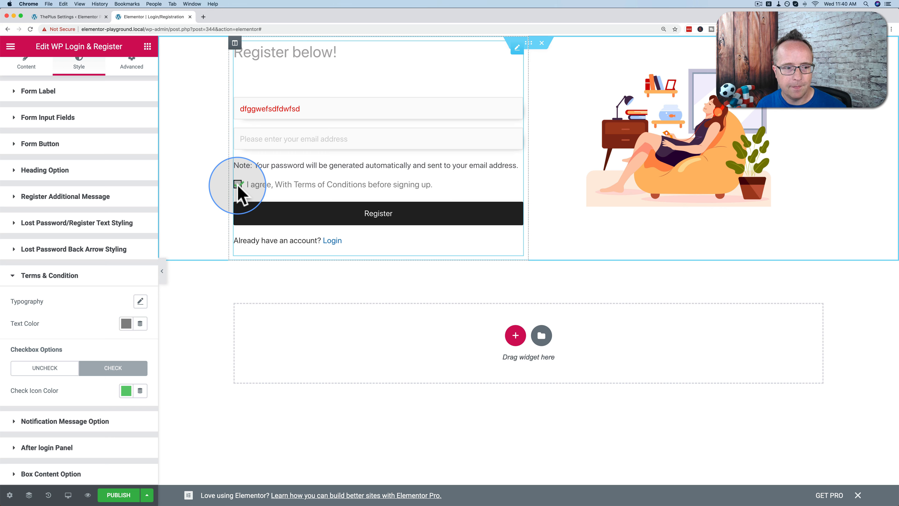
- Look at the Notification Message Option styling of the registration form
click(89, 276)
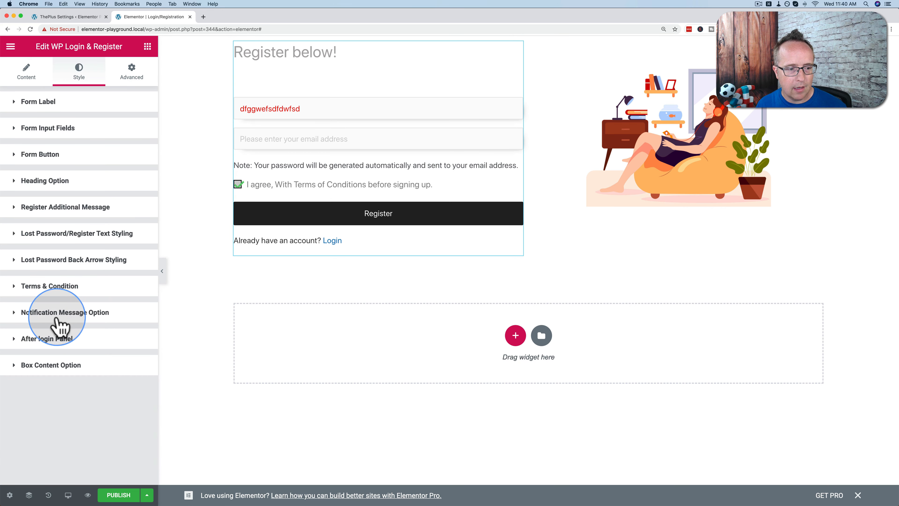
click(43, 316)
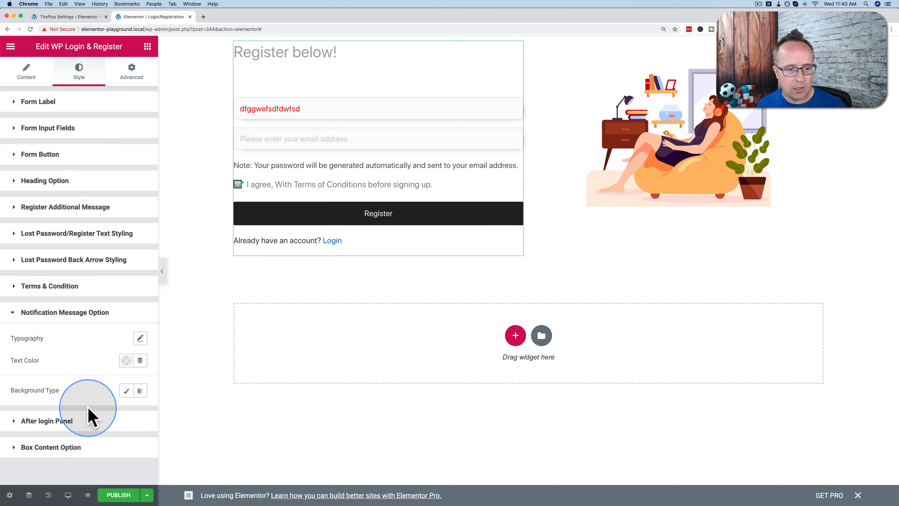
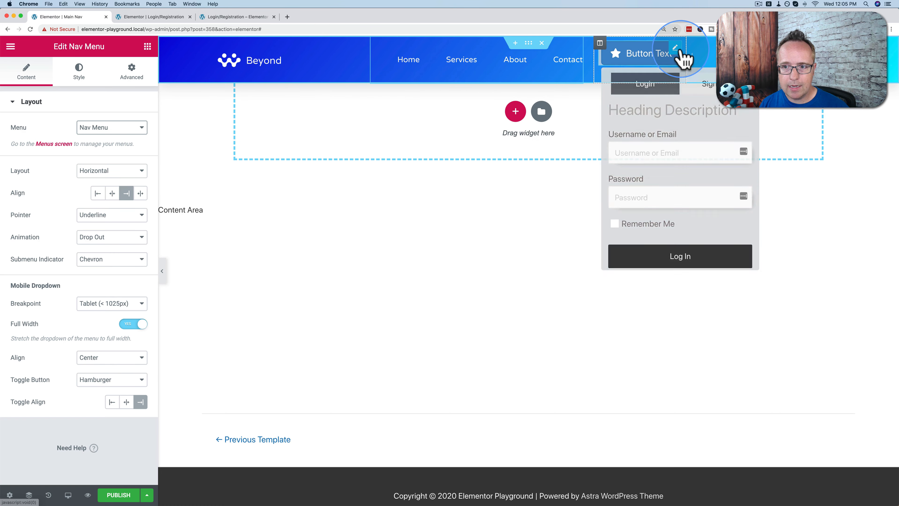
- Set the vertical alignment of the header column holding the login button to Middle
click(669, 56)
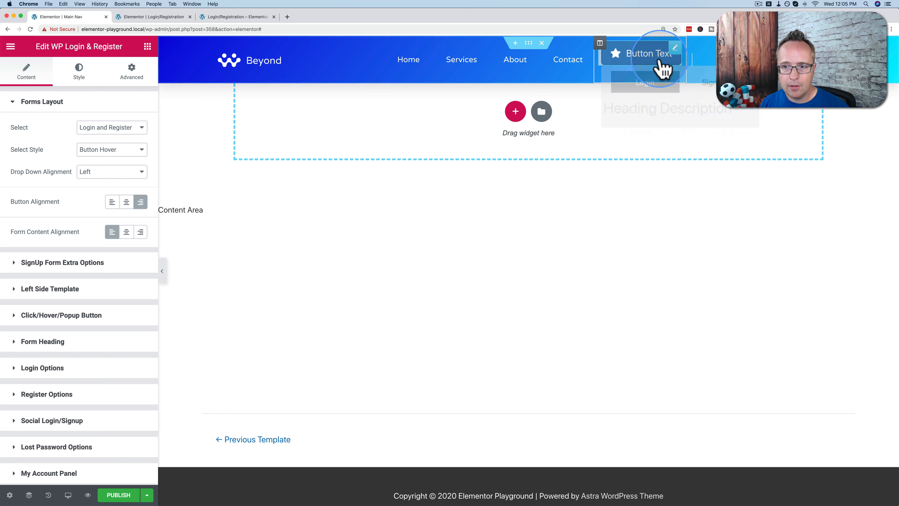
mouse_move(627, 60)
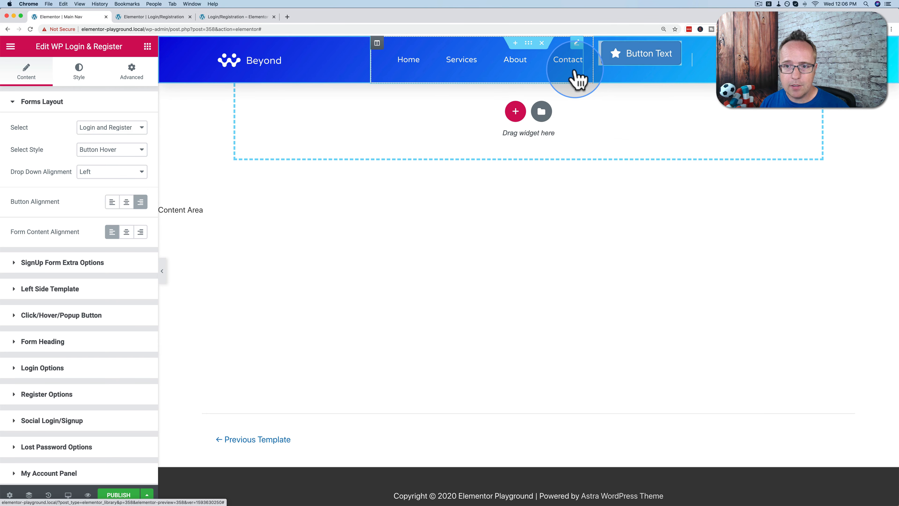
click(599, 43)
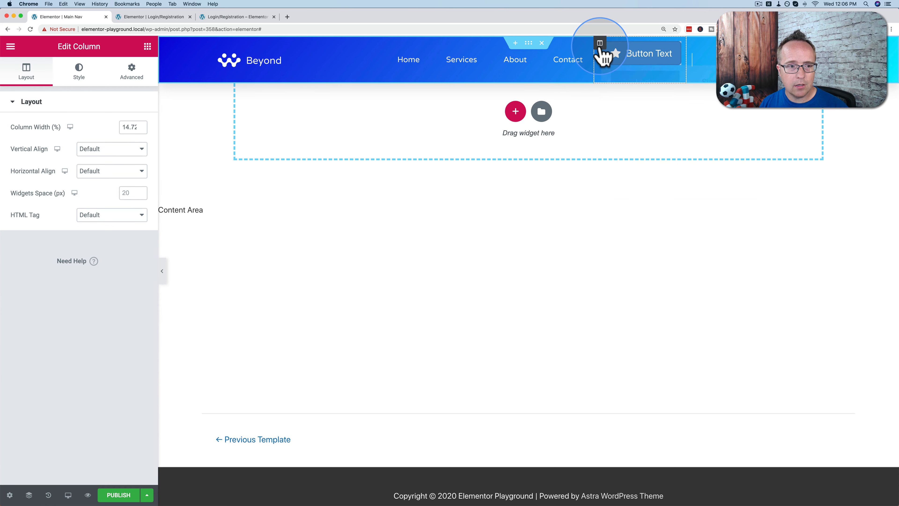
click(90, 149)
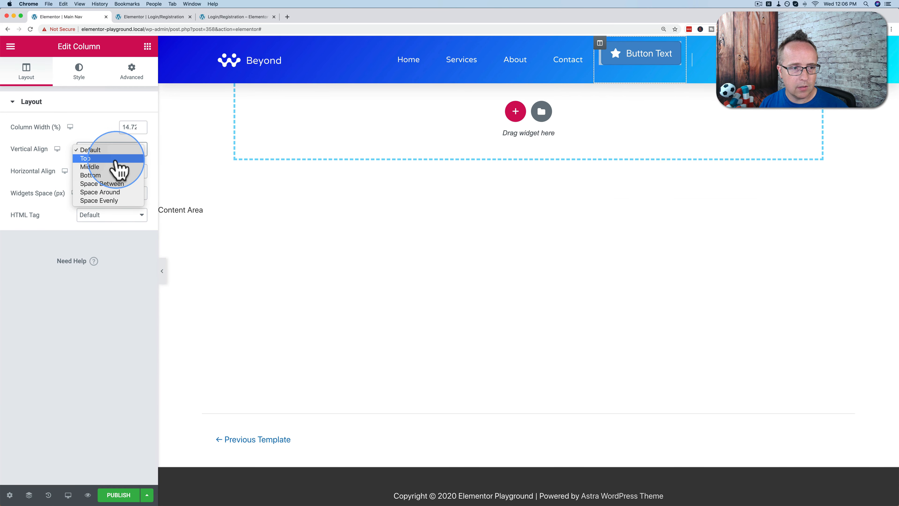
click(106, 175)
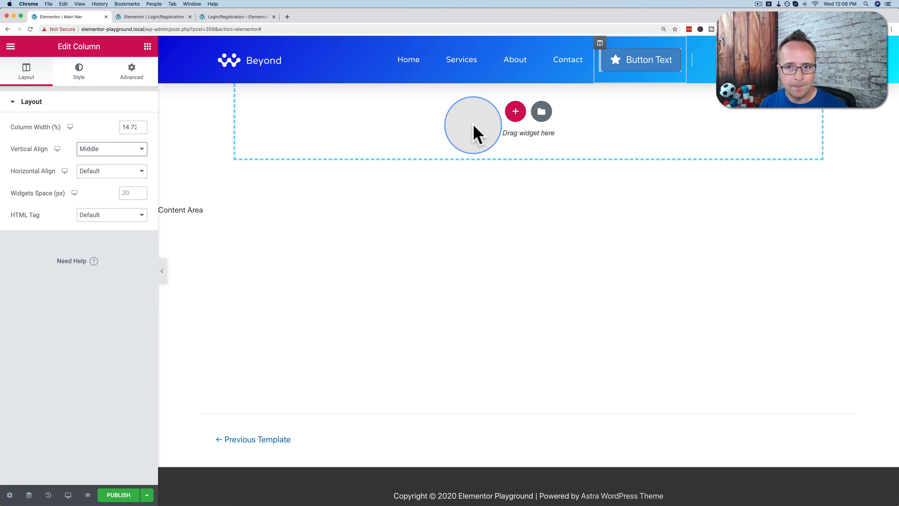
- Open the icon library for the header login widget's Click/Hover/Popup Button
click(611, 61)
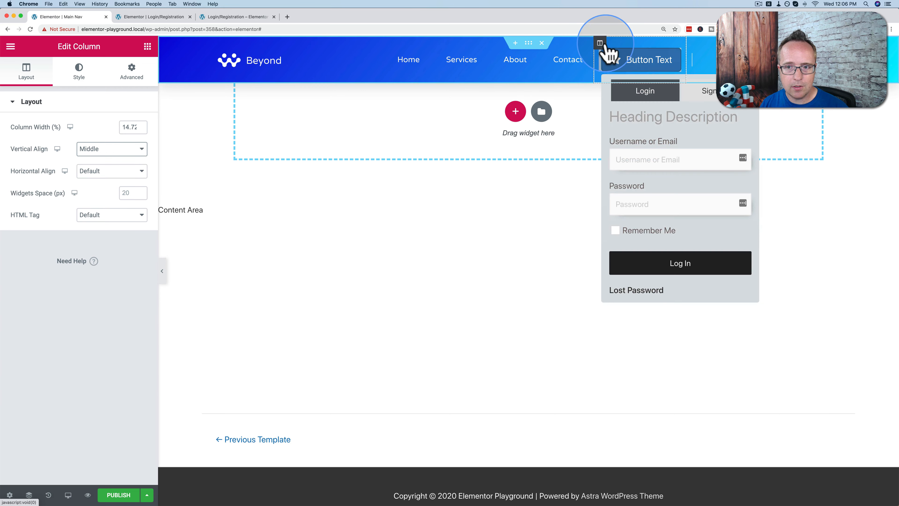
click(675, 56)
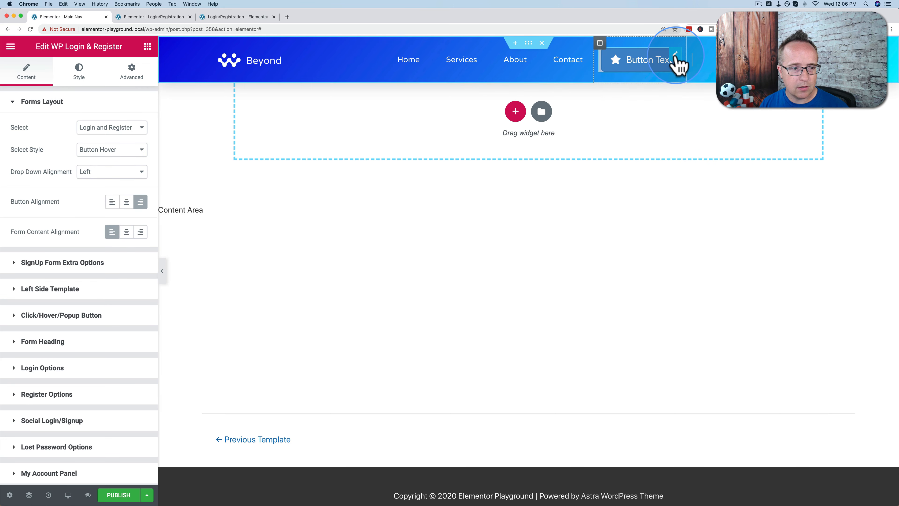
scroll(67, 211, down, 2)
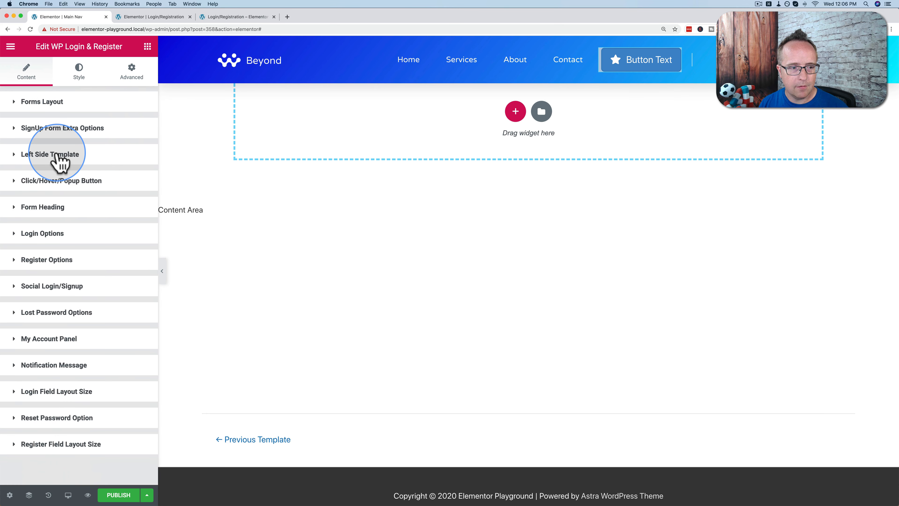
click(31, 188)
click(96, 208)
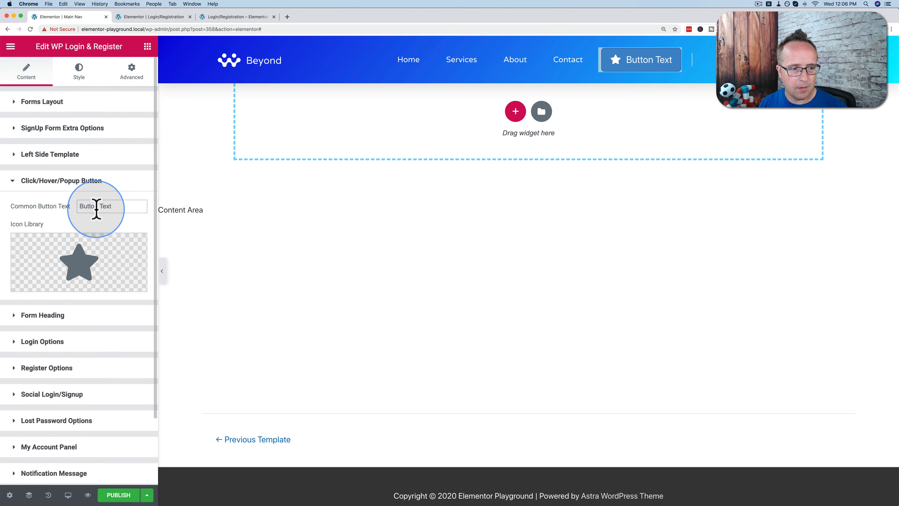
click(72, 267)
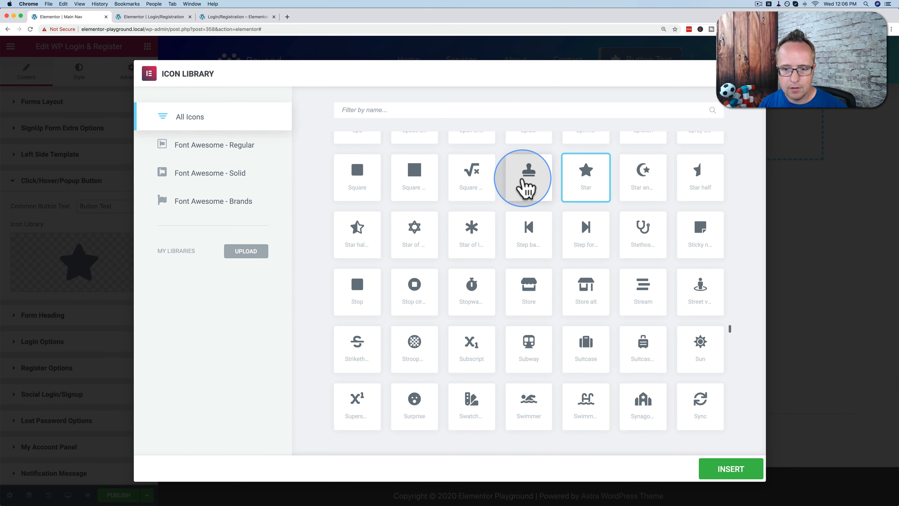
- Search the icon library for "person" and "head", and clear the filter
text(person)
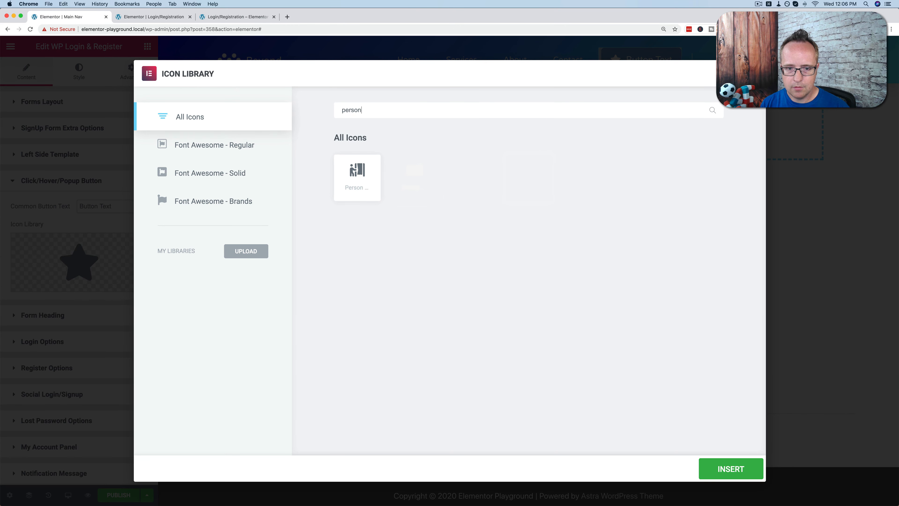
text(head)
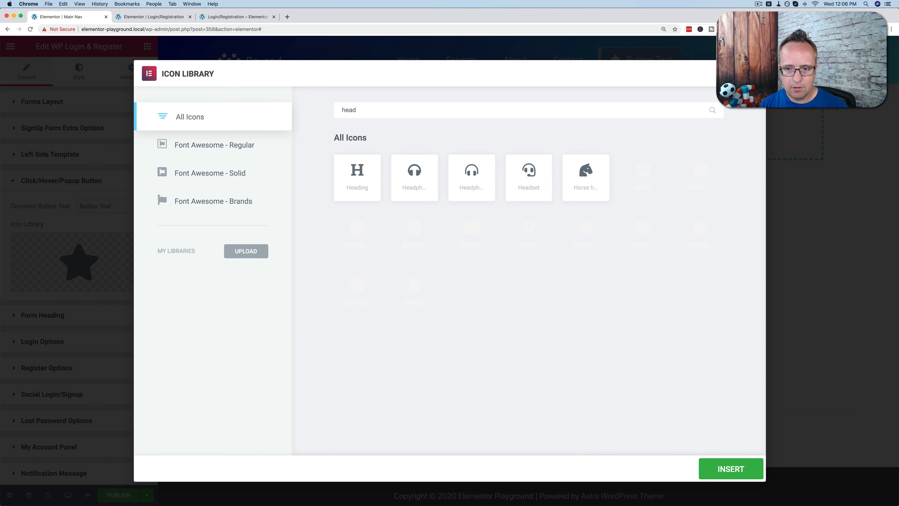
key(BackSpace)
key(BackSpace)
key(BackSpace)
key(BackSpace)
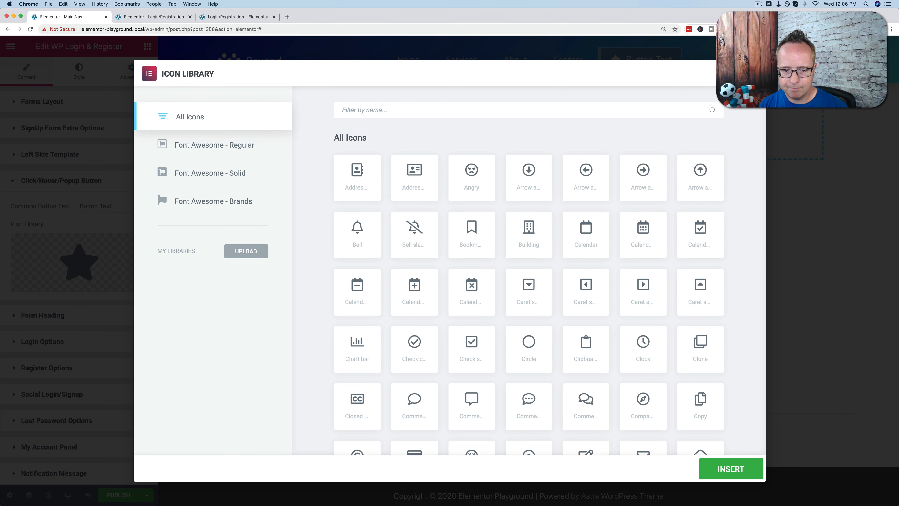
- Replace the login button's star with the ID badge icon and remove its Common Button Text
scroll(480, 248, down, 20)
click(474, 191)
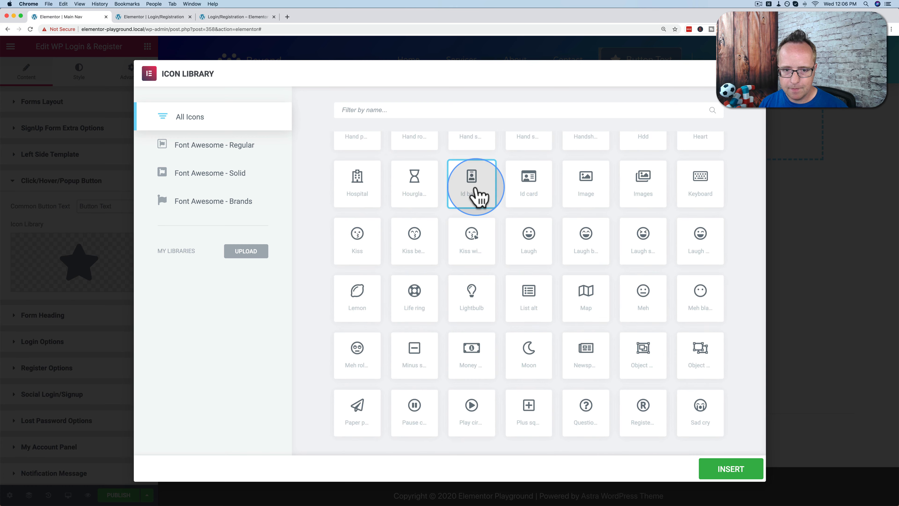
click(724, 467)
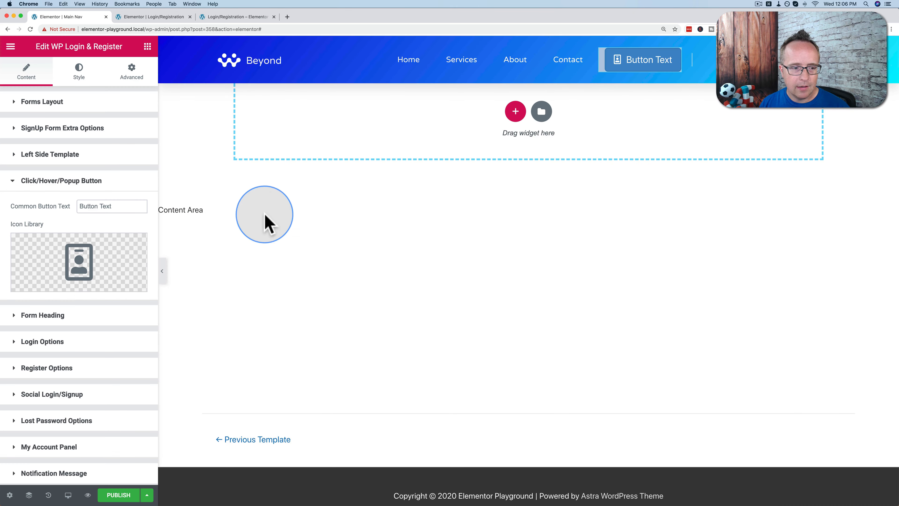
triple_click(103, 206)
key(BackSpace)
- Set the icon size to 29 in the Hover/Click/Popup Button styling
scroll(78, 227, down, 4)
scroll(73, 71, up, 5)
click(79, 72)
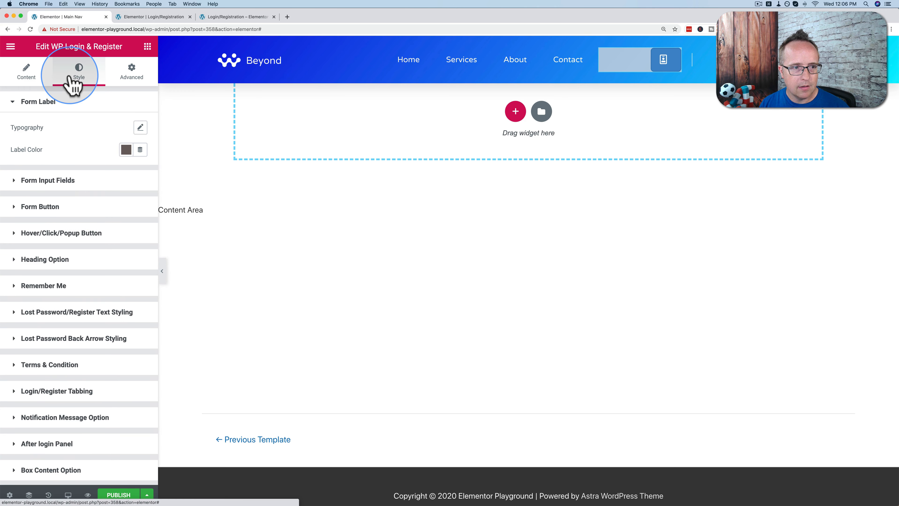
click(82, 233)
scroll(52, 230, down, 5)
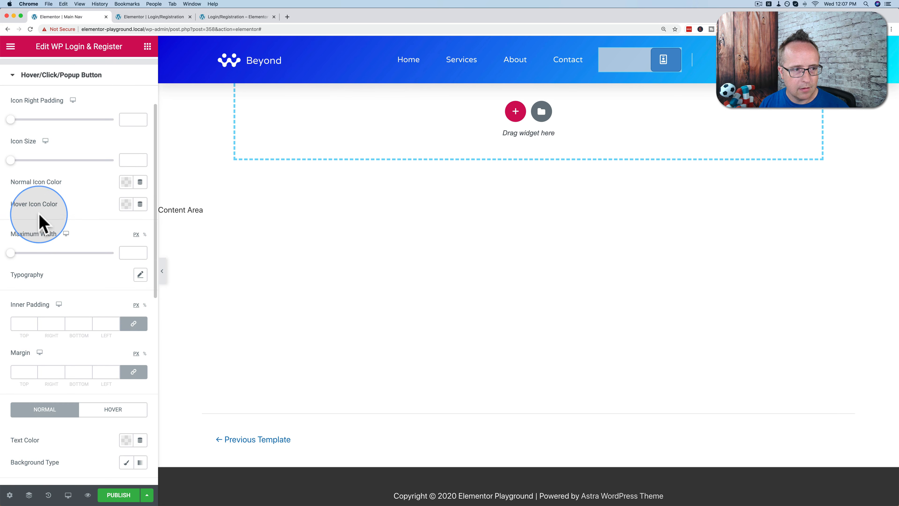
scroll(16, 219, up, 2)
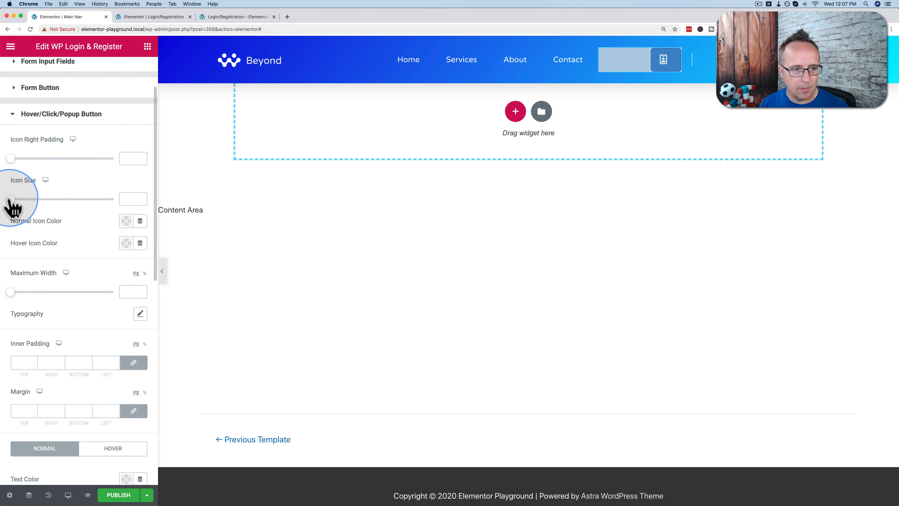
drag(11, 199, 16, 199)
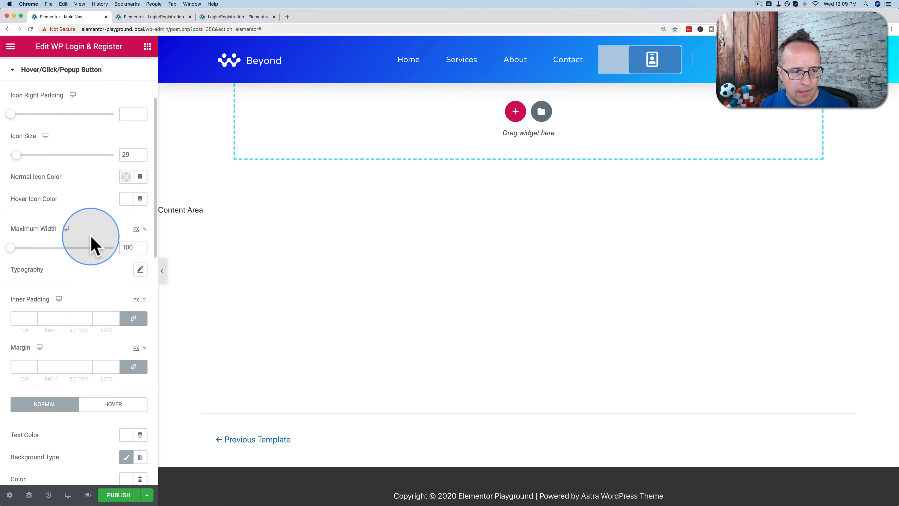
- Clear the white #FFFFFF color from the login button's classic background in its normal state
scroll(92, 242, down, 5)
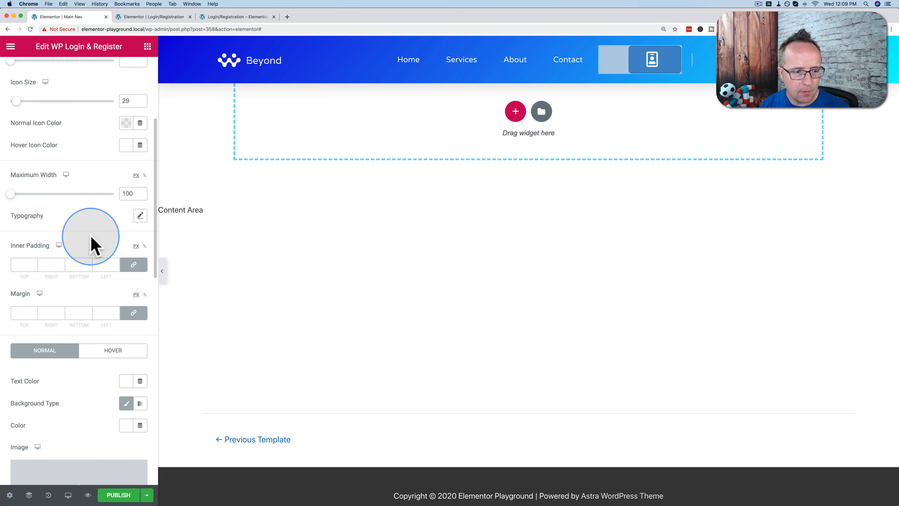
scroll(92, 243, down, 3)
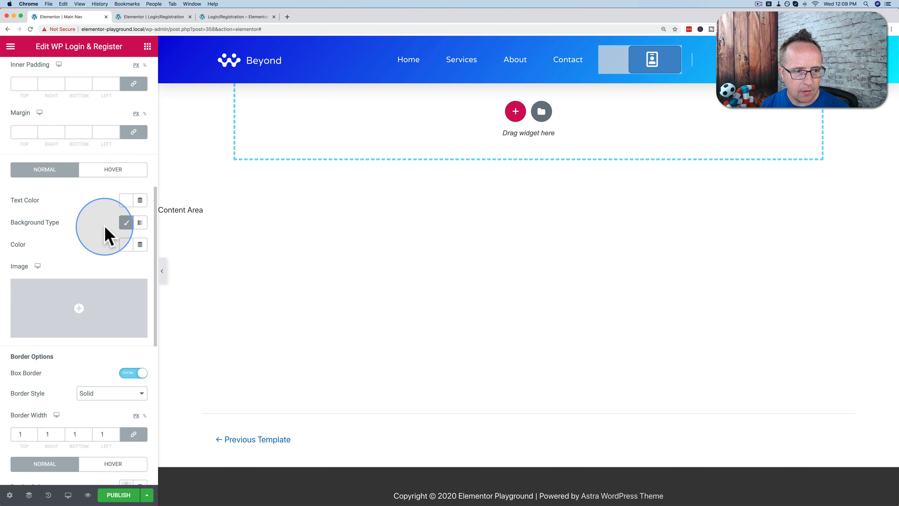
click(126, 223)
scroll(125, 278, down, 1)
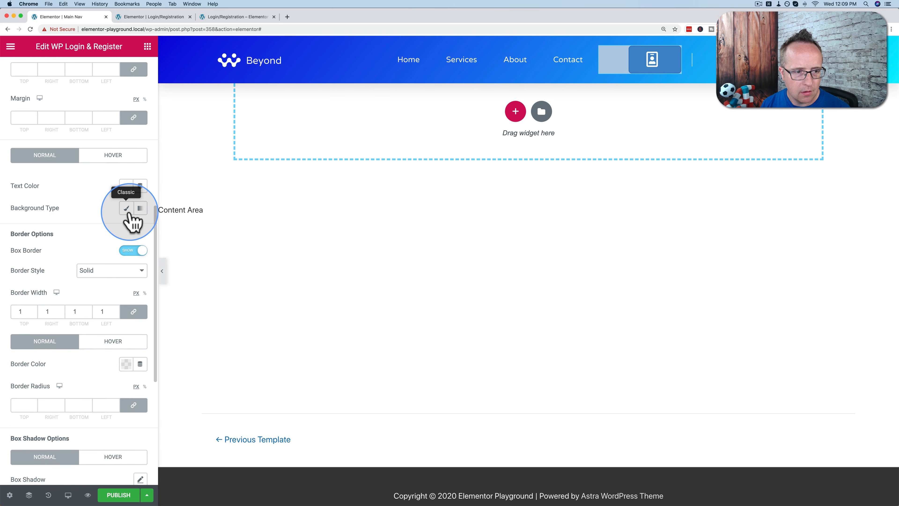
click(126, 208)
click(126, 230)
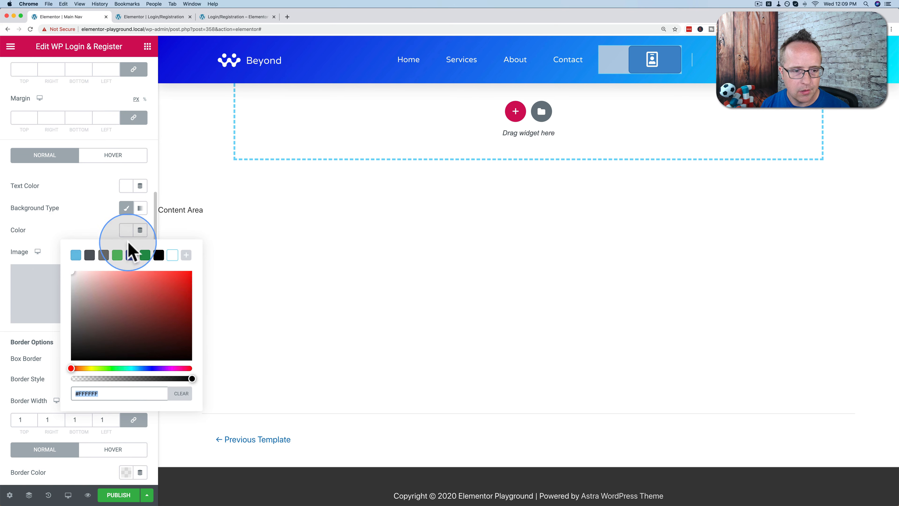
triple_click(89, 393)
click(181, 393)
- Try hiding the login button's Box Border, and turn it back on
scroll(111, 255, down, 3)
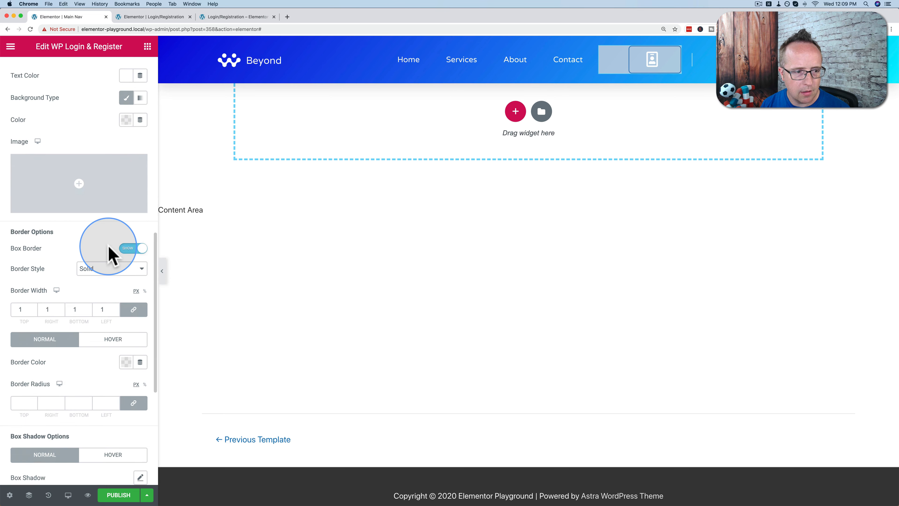
click(133, 249)
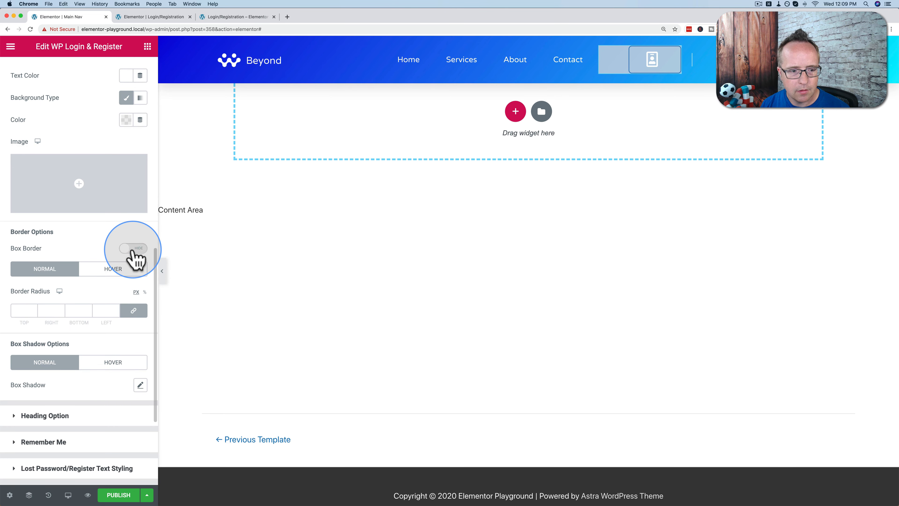
click(134, 249)
scroll(104, 249, down, 2)
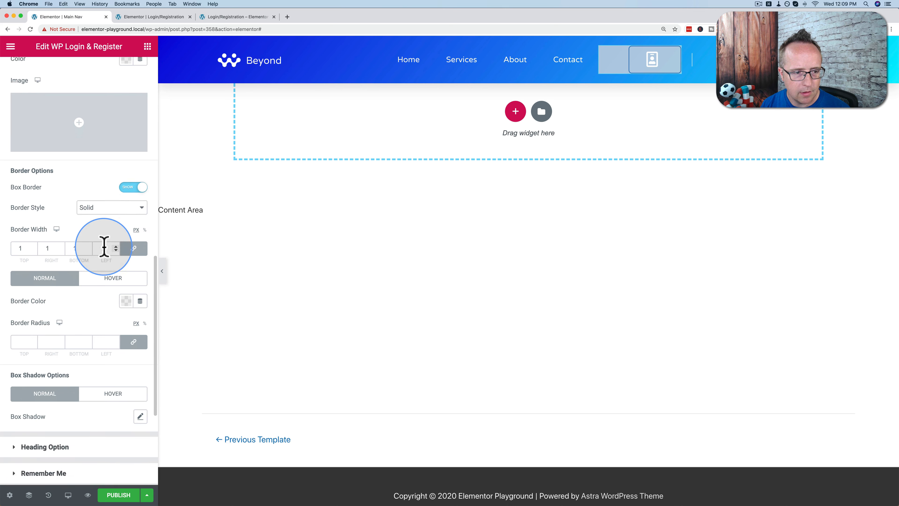
- Try hiding the login button's Box Border with a border radius of 0, then clear the radius and turn the border back on
scroll(104, 248, down, 1)
click(133, 163)
mouse_move(655, 53)
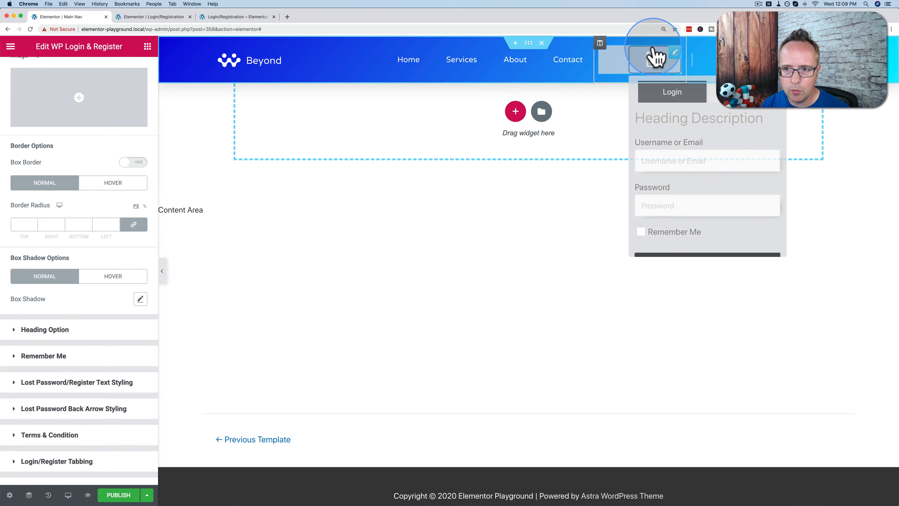
scroll(96, 278, down, 1)
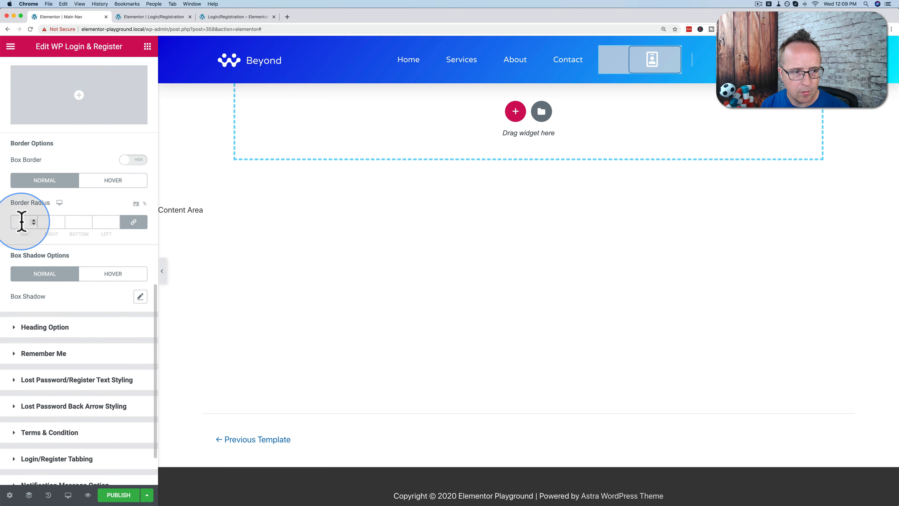
click(21, 222)
text(0)
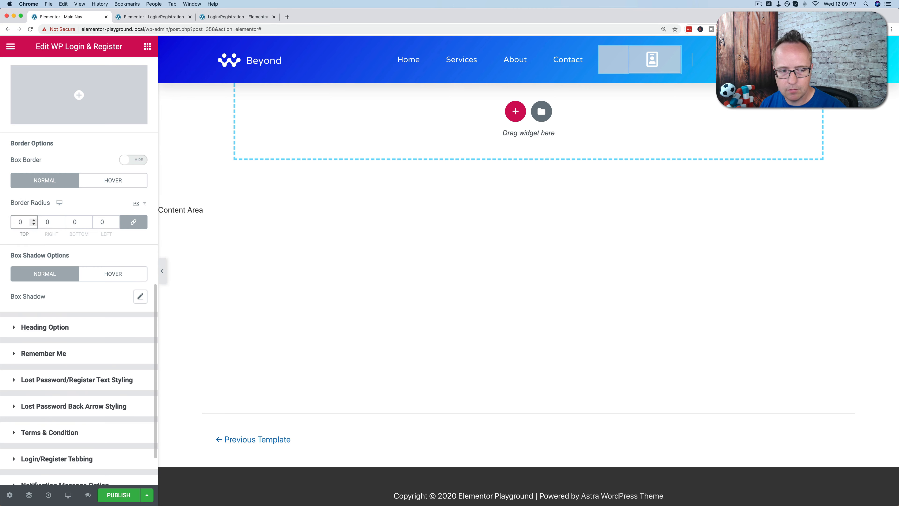
mouse_move(637, 61)
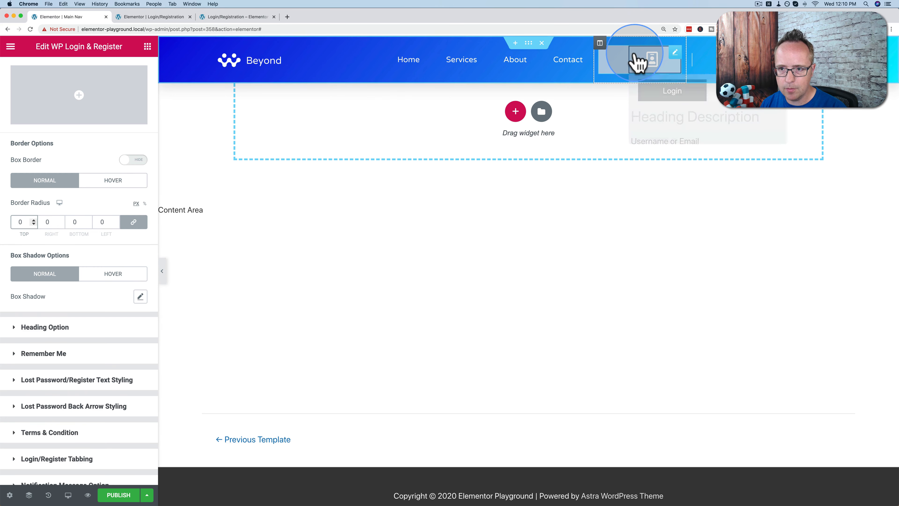
key(BackSpace)
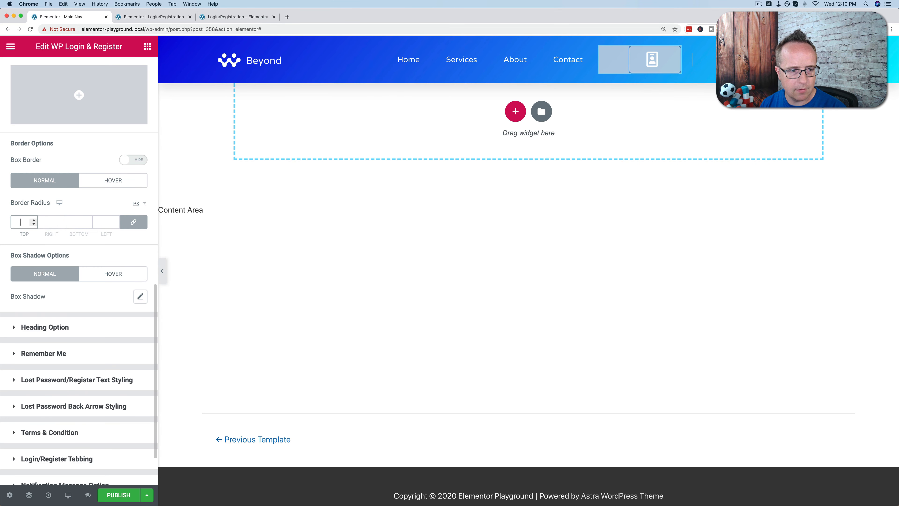
click(100, 185)
scroll(85, 171, up, 2)
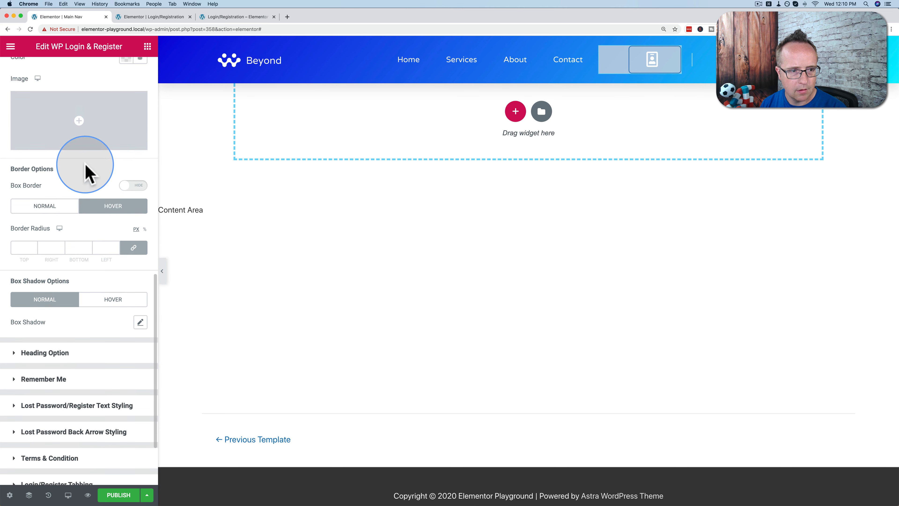
click(133, 187)
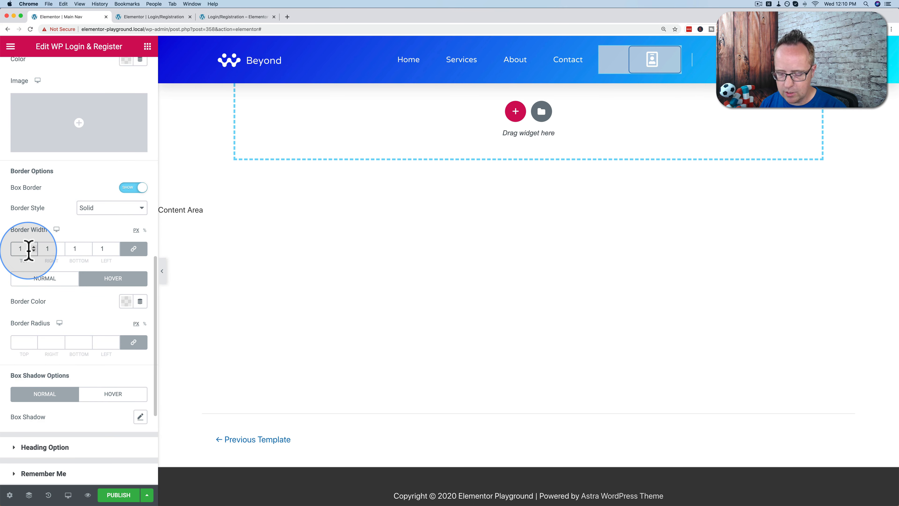
- Clear the login button's Border Width values and set its hover-state Border Color to fully transparent #02010100
key(BackSpace)
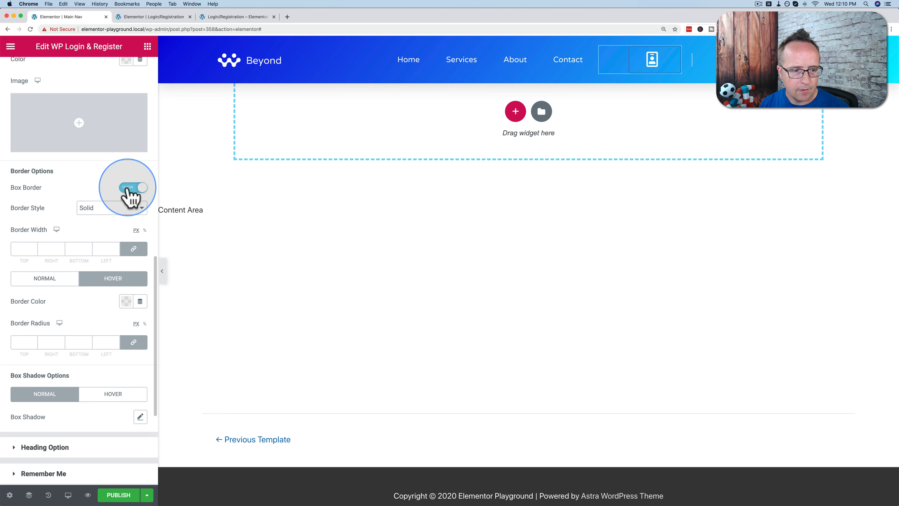
click(128, 302)
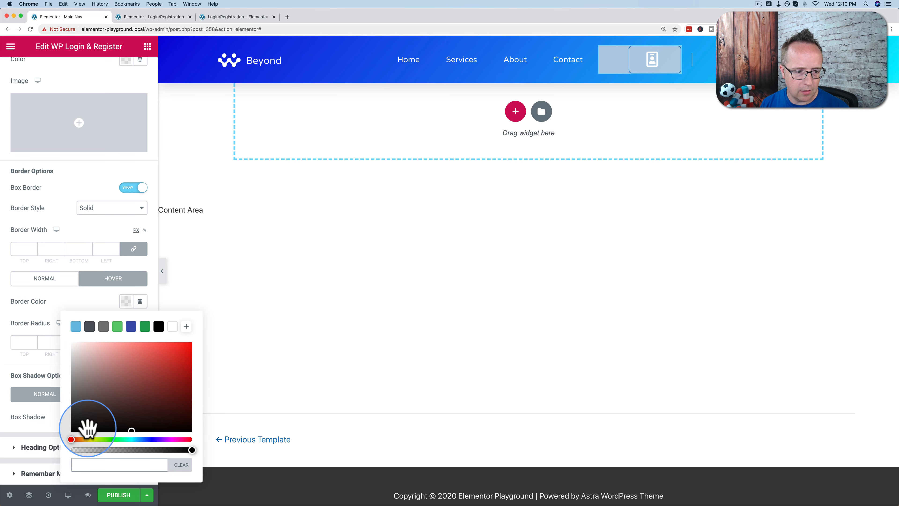
drag(85, 449, 56, 458)
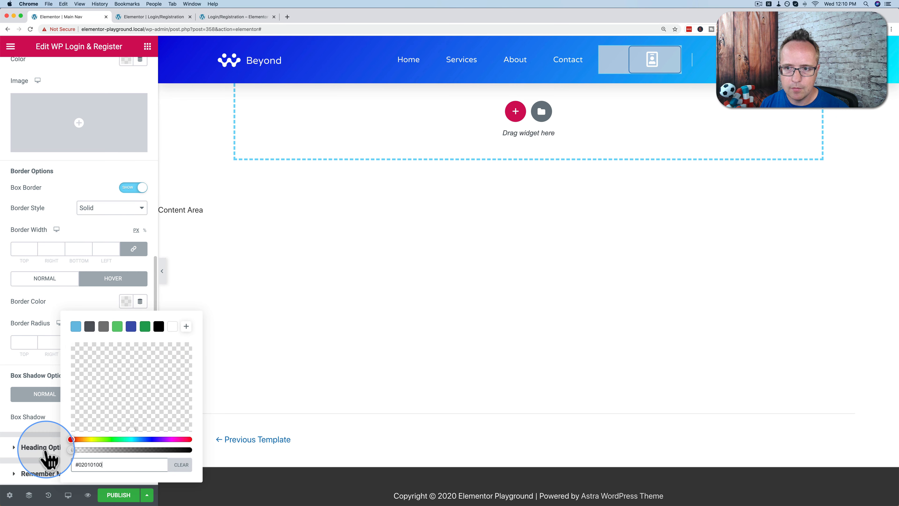
click(125, 304)
scroll(100, 258, down, 2)
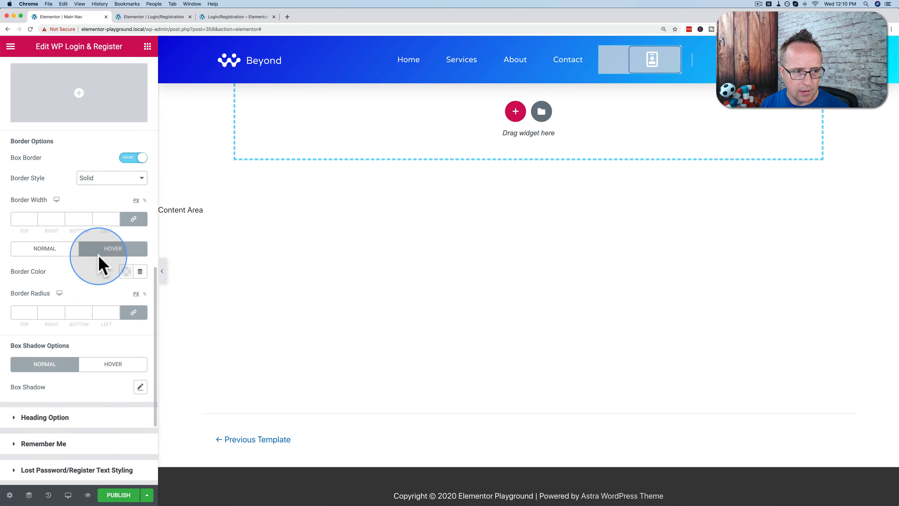
- Publish the header template with a display condition that includes the Entire Site
click(116, 495)
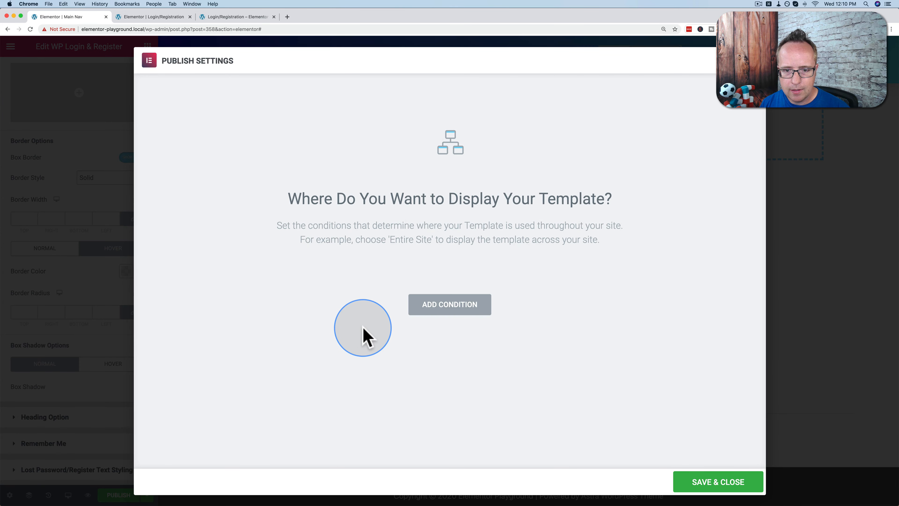
click(474, 305)
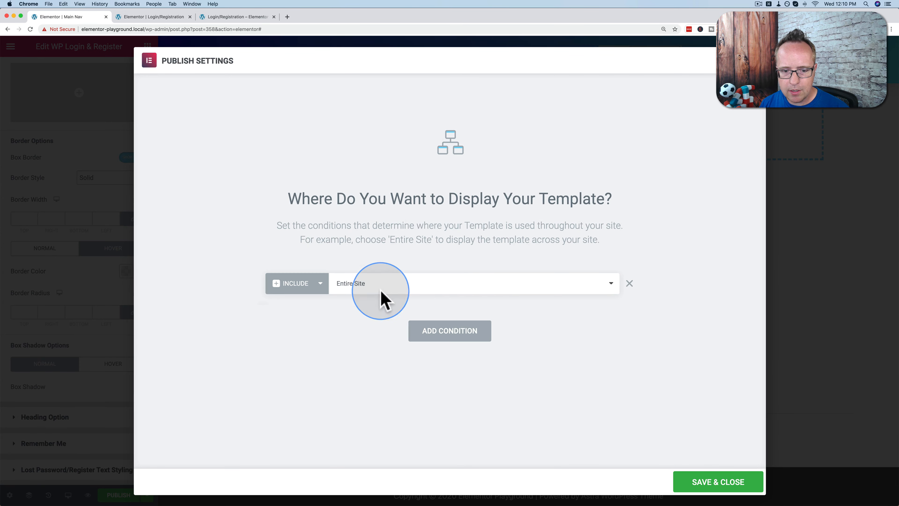
- Switch to the incognito window and log out of the site from the account menu on the Login/Registration page
click(170, 19)
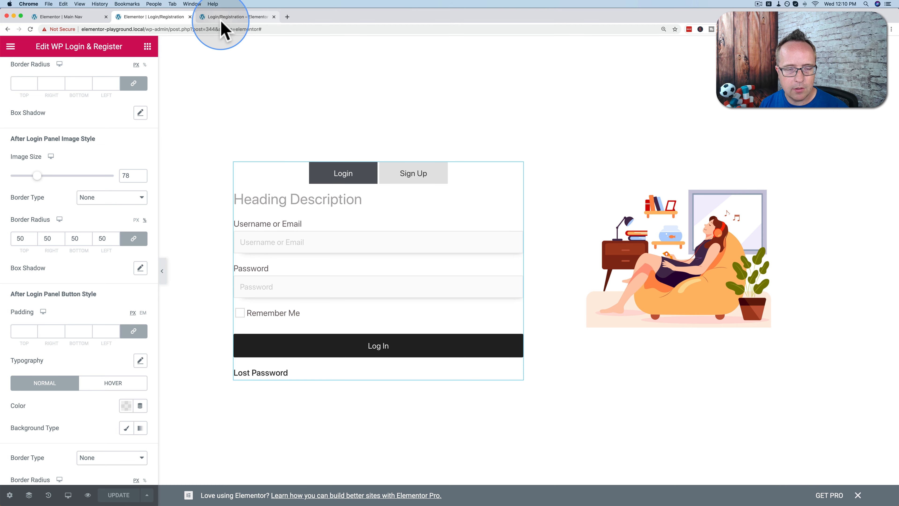
click(221, 18)
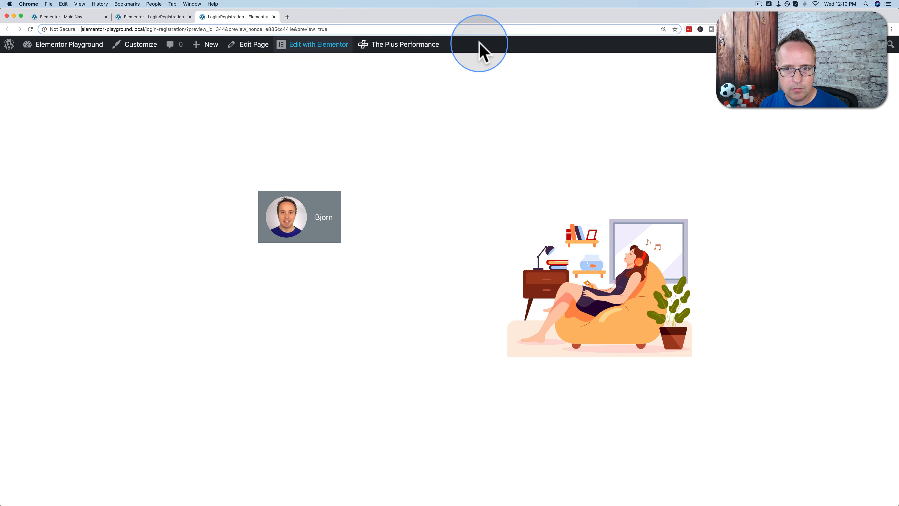
click(88, 16)
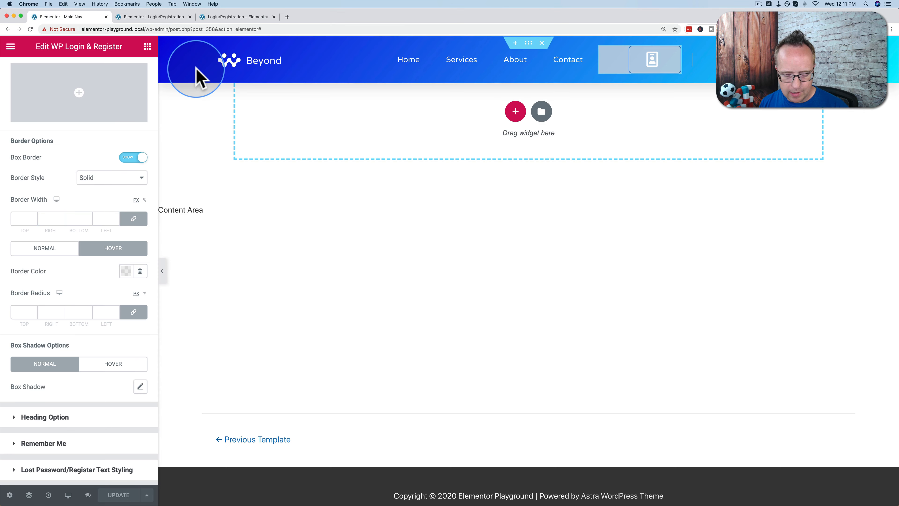
key(super+grave)
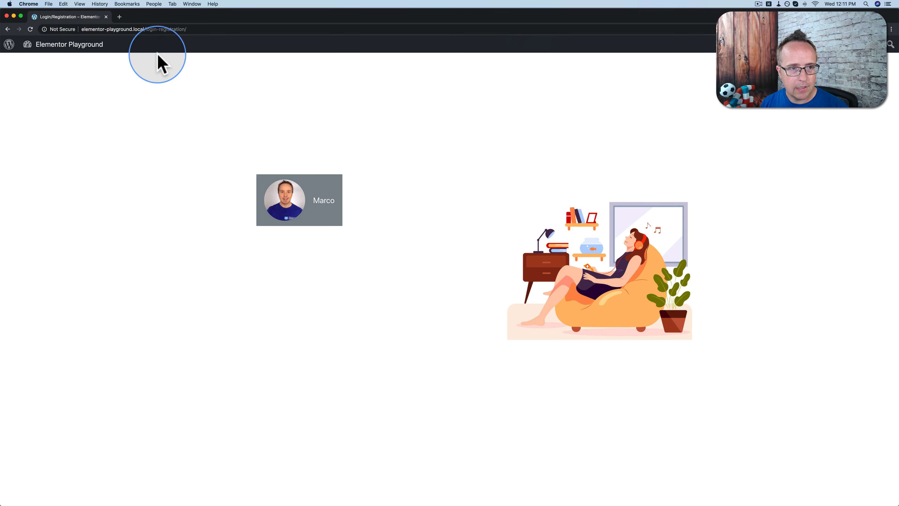
click(119, 17)
click(88, 18)
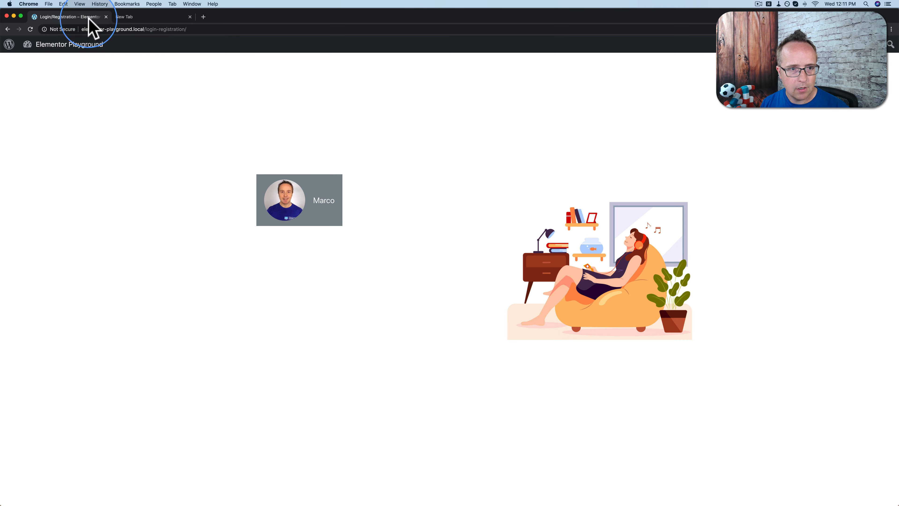
mouse_move(313, 221)
click(287, 269)
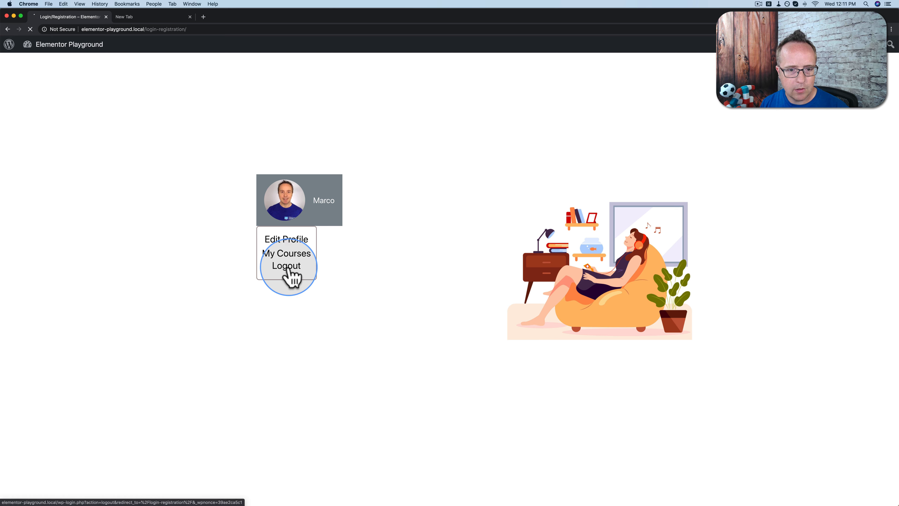
- Load elementor-playground.local/contact-form-with-file-upload/ in the new incognito tab
click(162, 18)
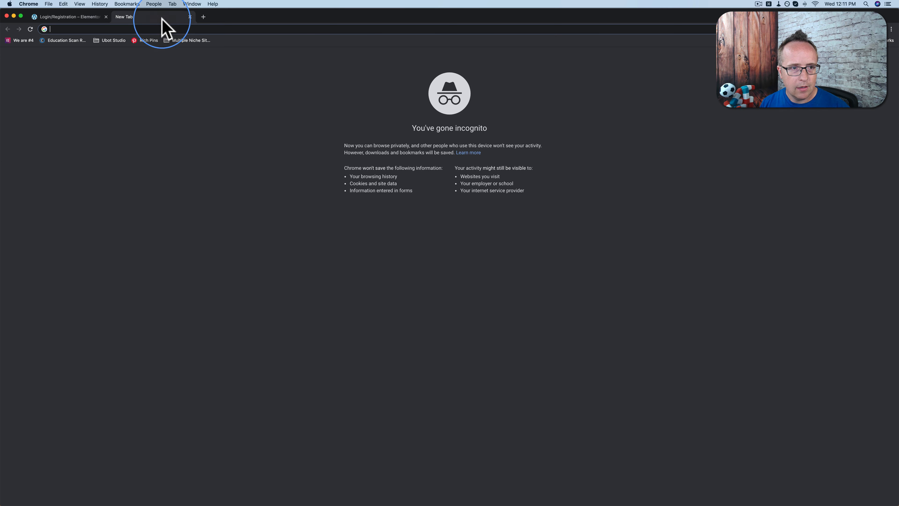
text(http://elementor-playground.local/contact-form-with-file-upload/)
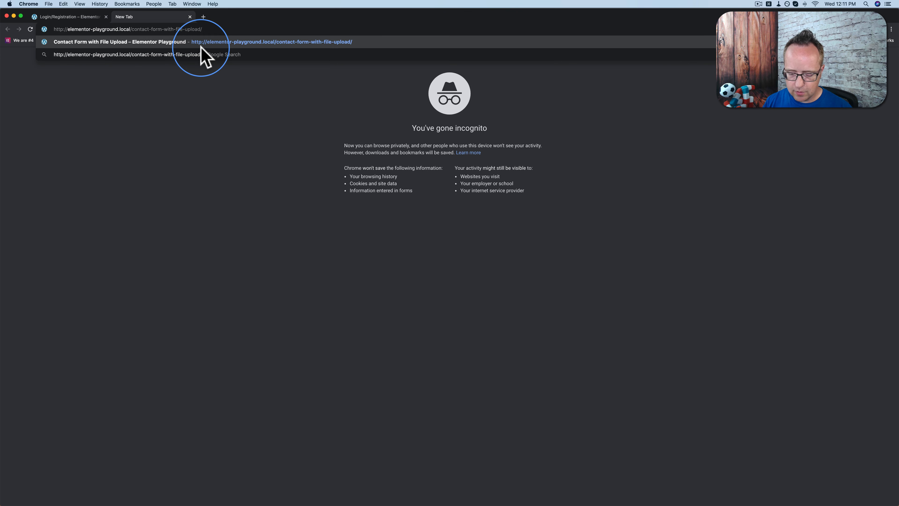
key(Return)
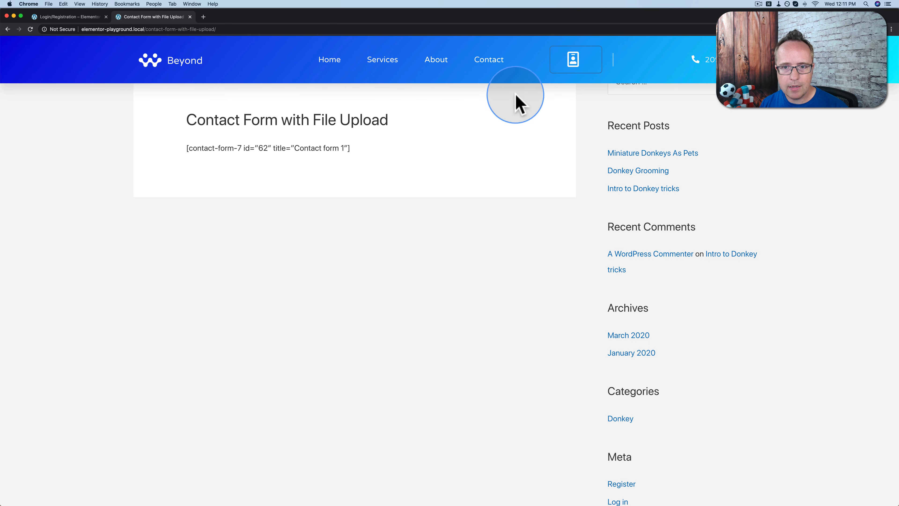
- Check the Sign Up and Login forms in the header login button's hover panel on the live page
mouse_move(581, 69)
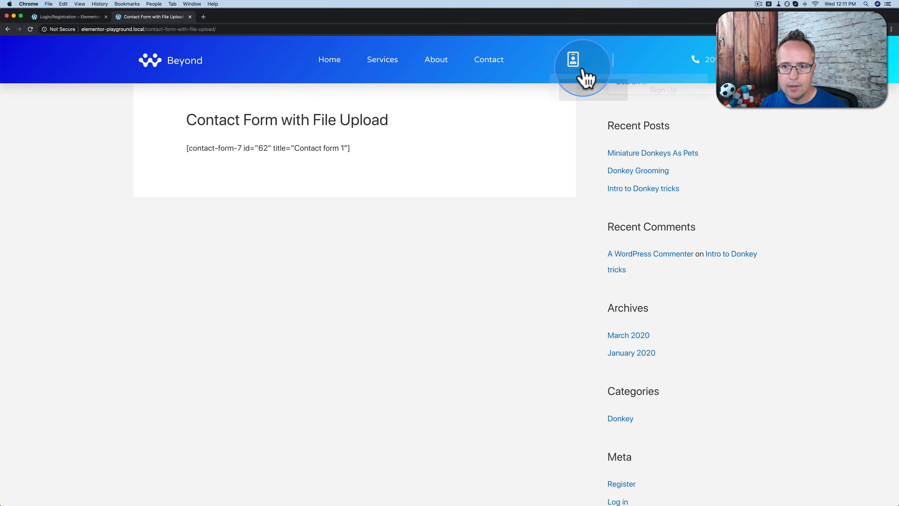
click(657, 103)
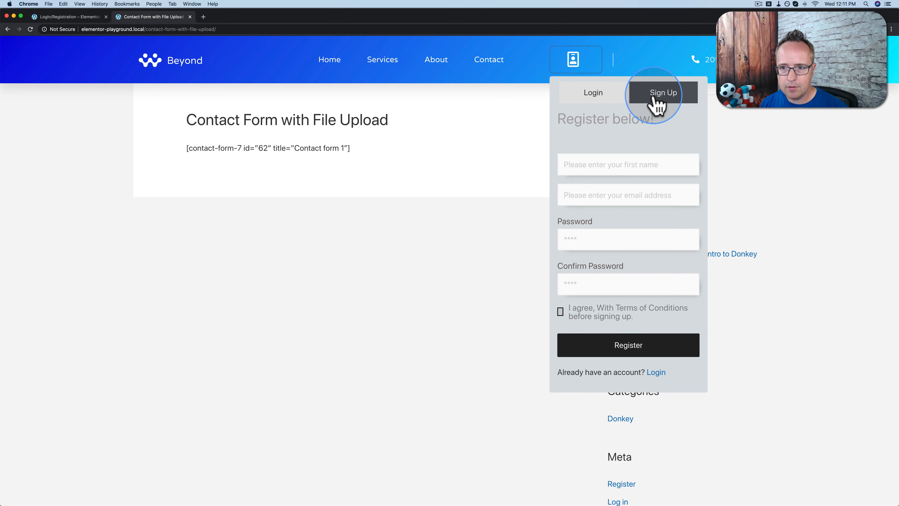
click(590, 103)
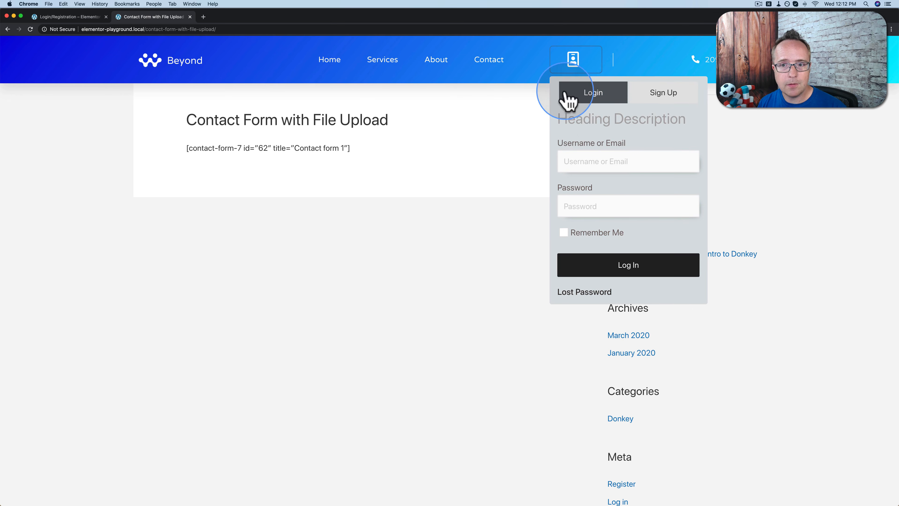
click(574, 63)
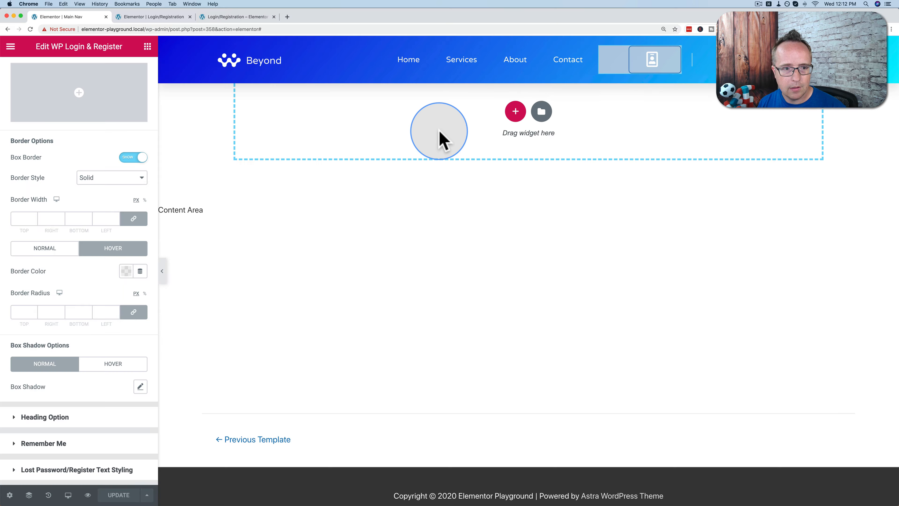
- Make the login button's normal-state Border Color fully transparent in the header template and update the template
click(671, 61)
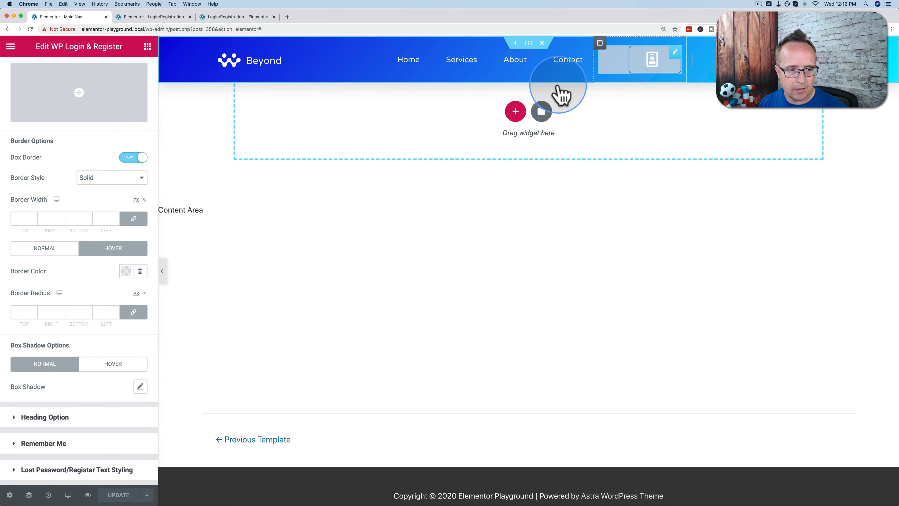
click(58, 254)
scroll(105, 277, down, 2)
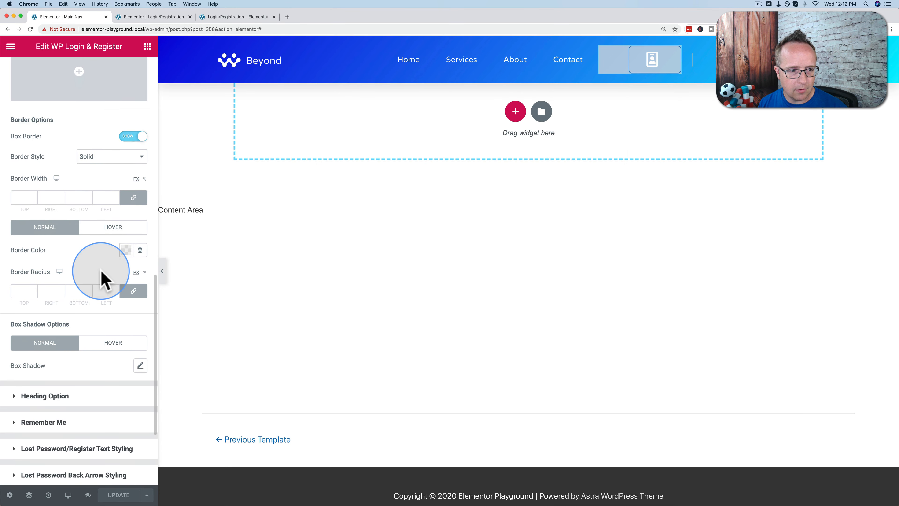
click(126, 235)
drag(129, 382, 72, 383)
click(340, 289)
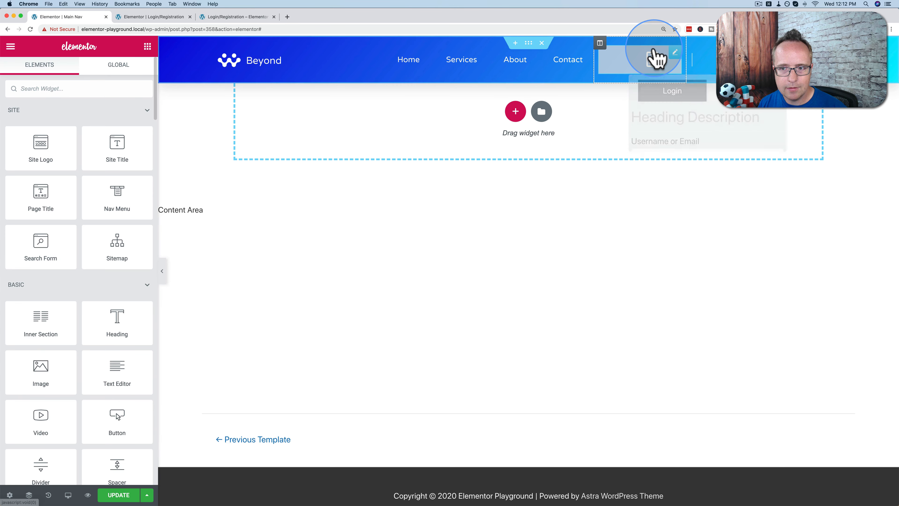
click(118, 496)
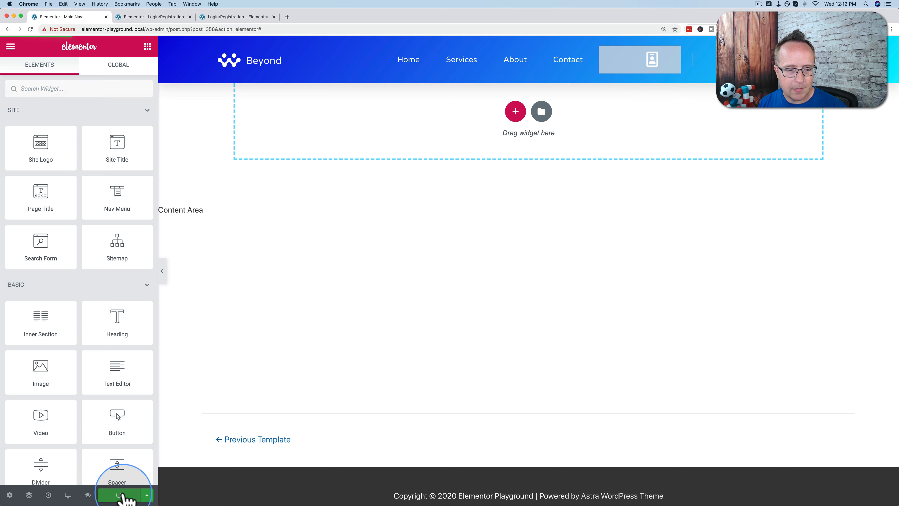
- Set the login widget's Select Style to Button Click, update the template, and return to the page in the incognito window
mouse_move(678, 50)
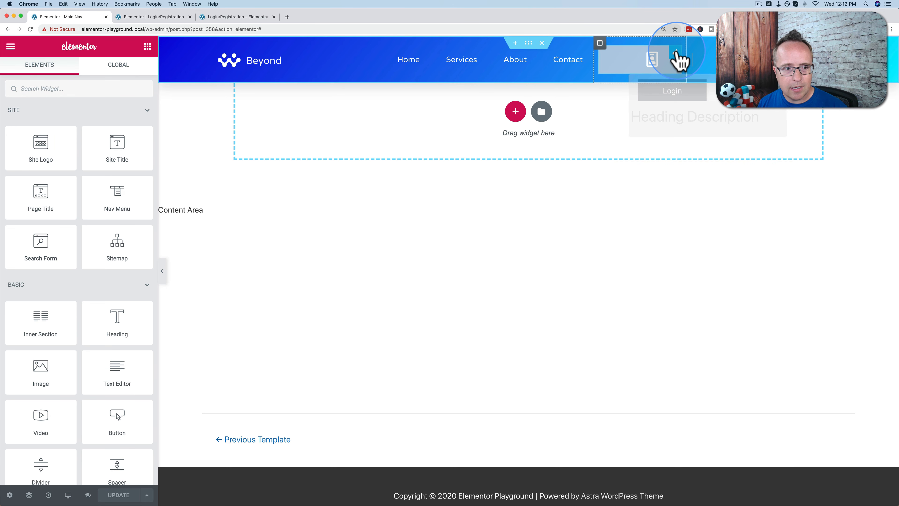
click(677, 53)
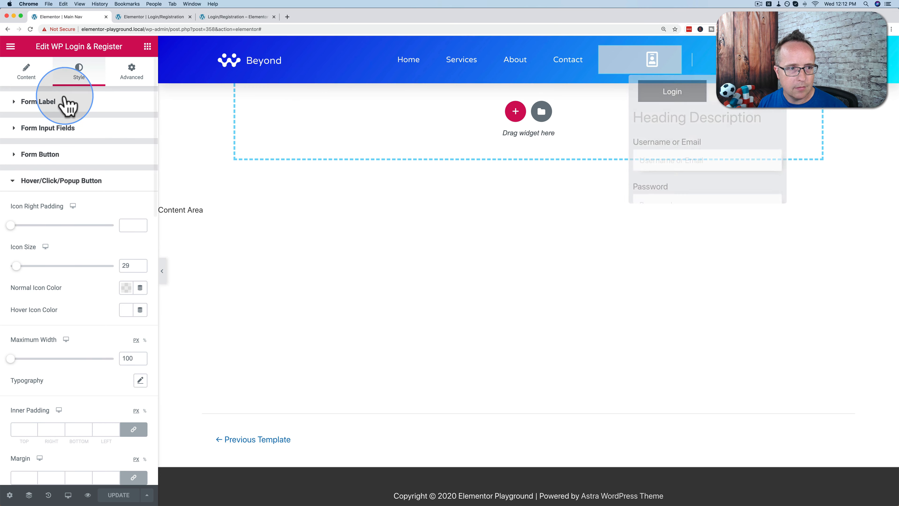
click(26, 71)
click(108, 150)
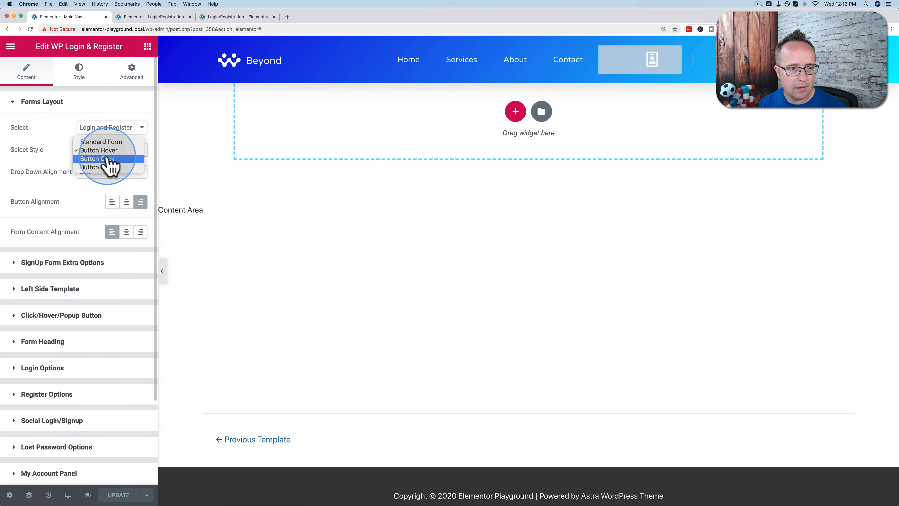
click(107, 160)
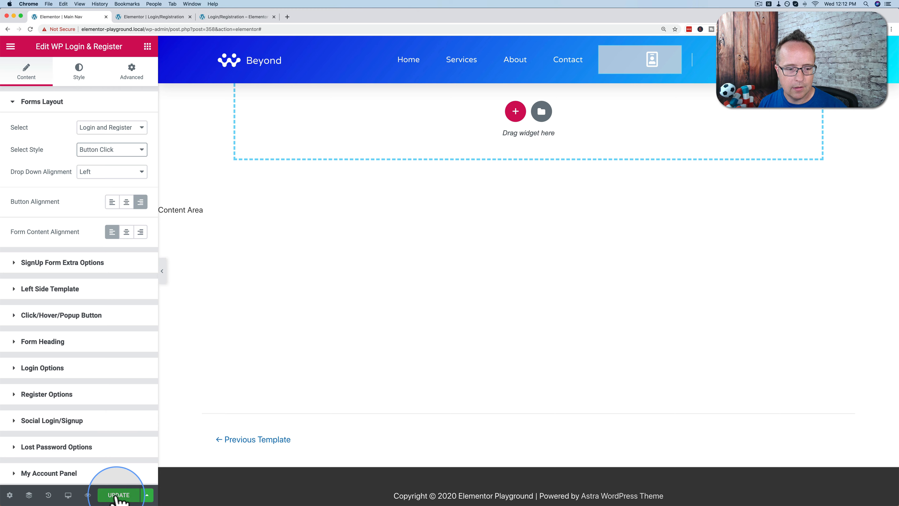
click(247, 270)
key(super+grave)
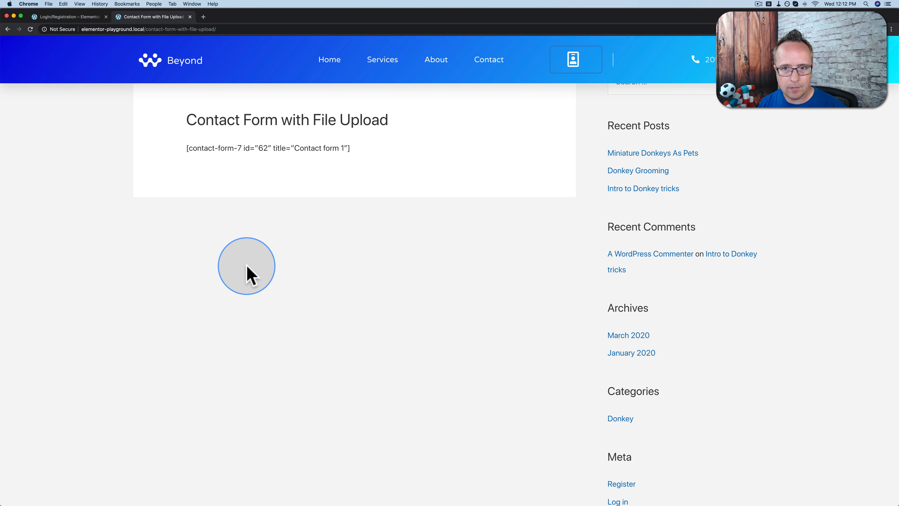
- Reload the page, test the header login button's click-opened form, and switch back to the Elementor editor window
key(super+r)
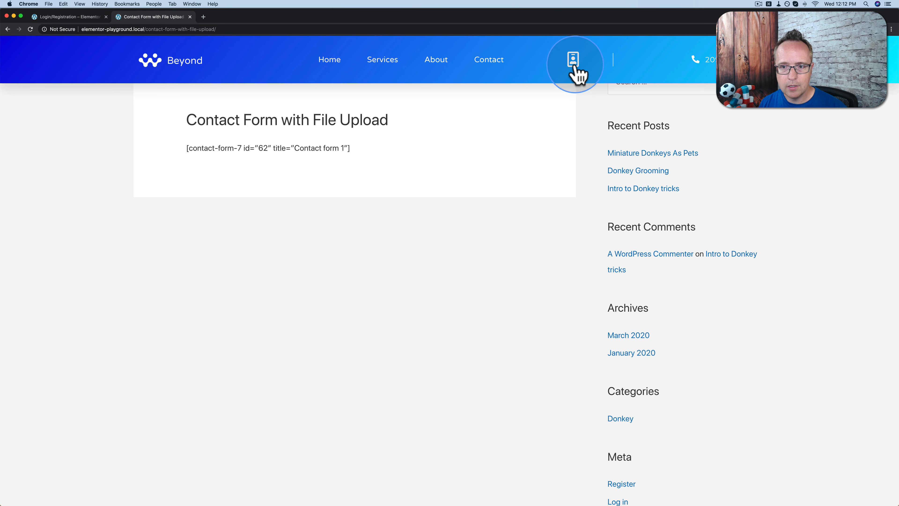
click(574, 62)
click(444, 184)
key(super+grave)
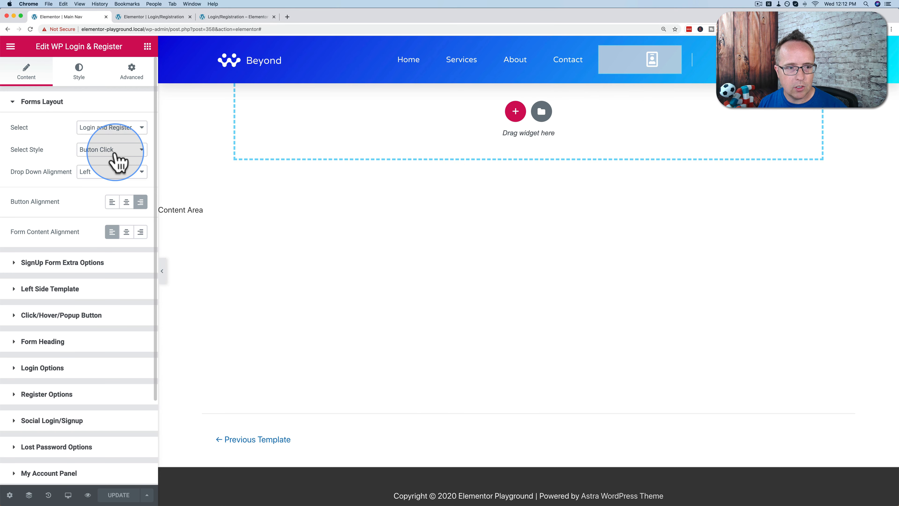
- Set the login widget's Select Style to Button Popup and update the header template
click(119, 161)
click(108, 169)
click(119, 496)
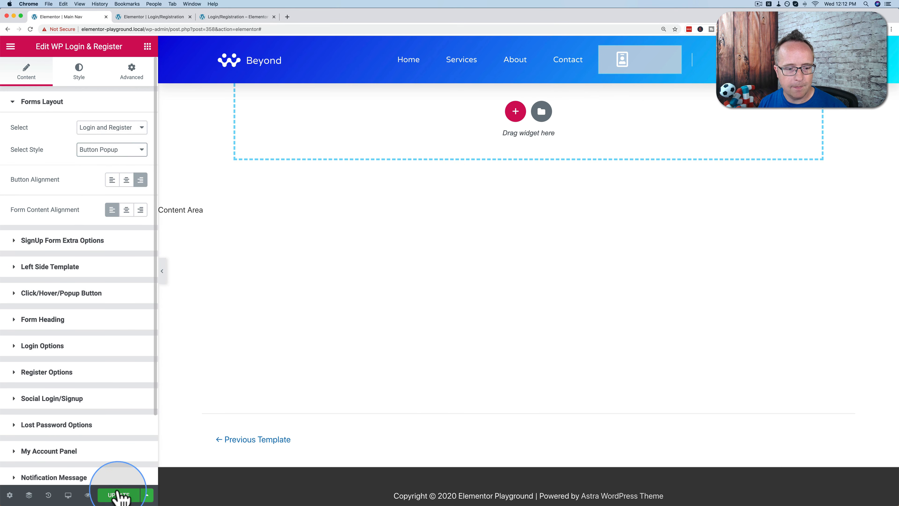
click(264, 282)
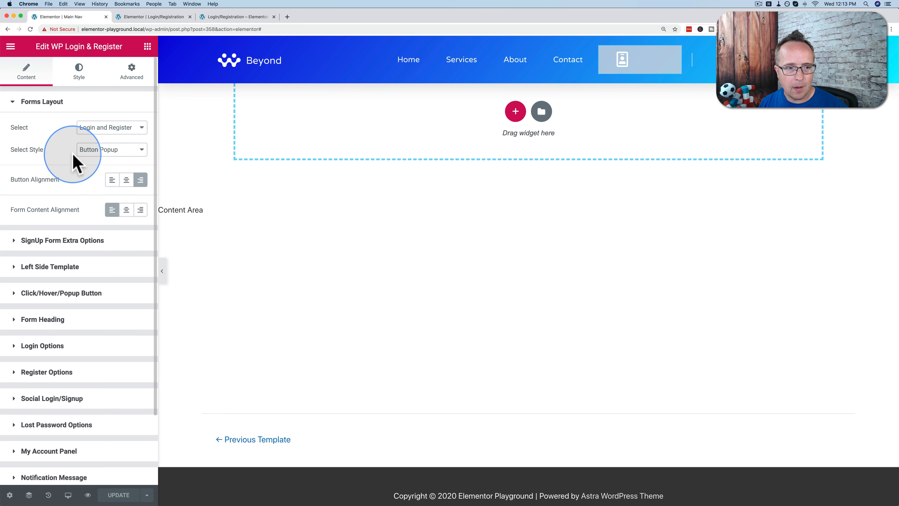
- Set the Select Style to Button Click with Drop Down Alignment Right and preview the login panel in the header
click(111, 150)
click(110, 144)
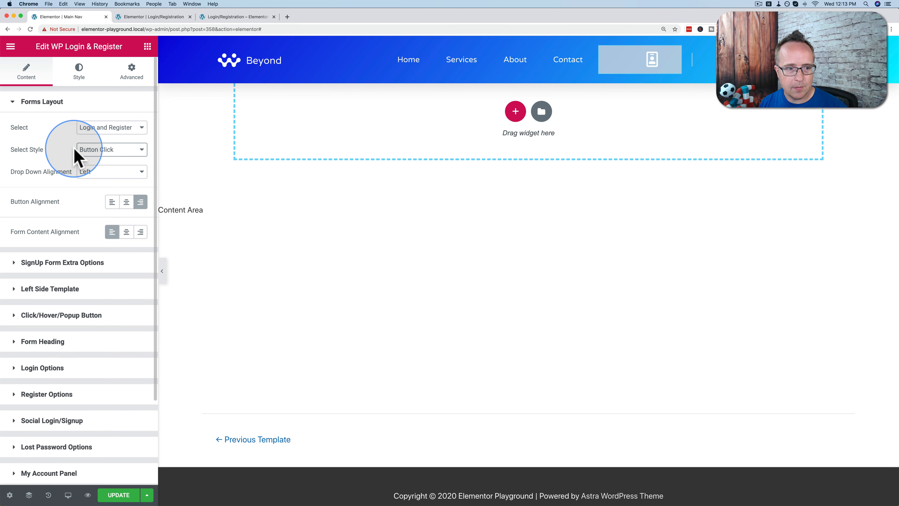
click(101, 173)
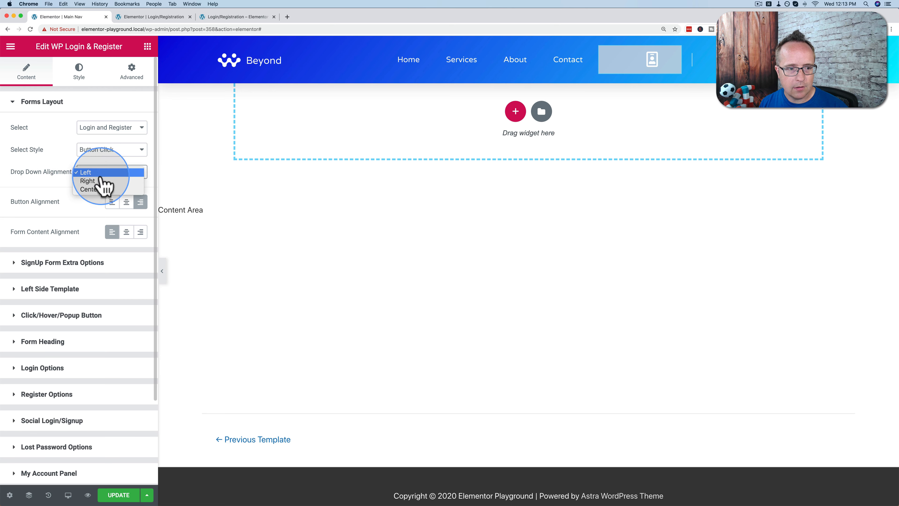
click(105, 181)
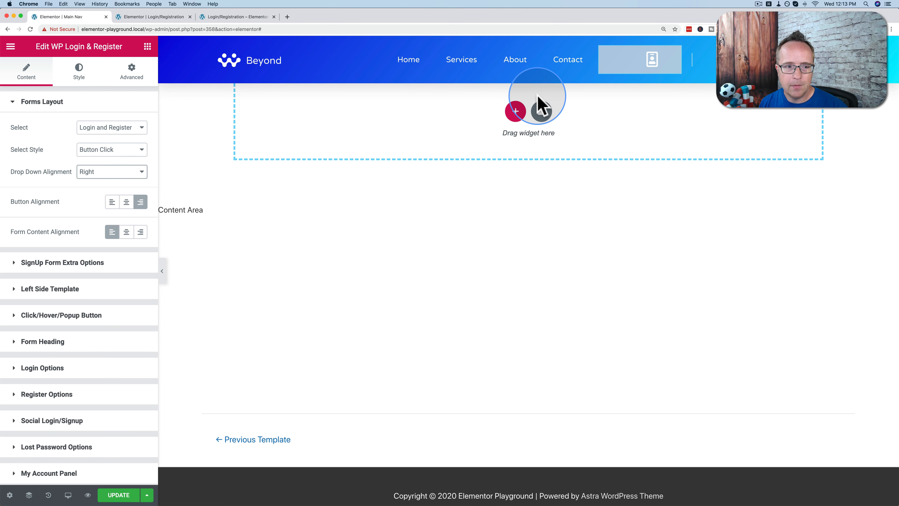
click(655, 64)
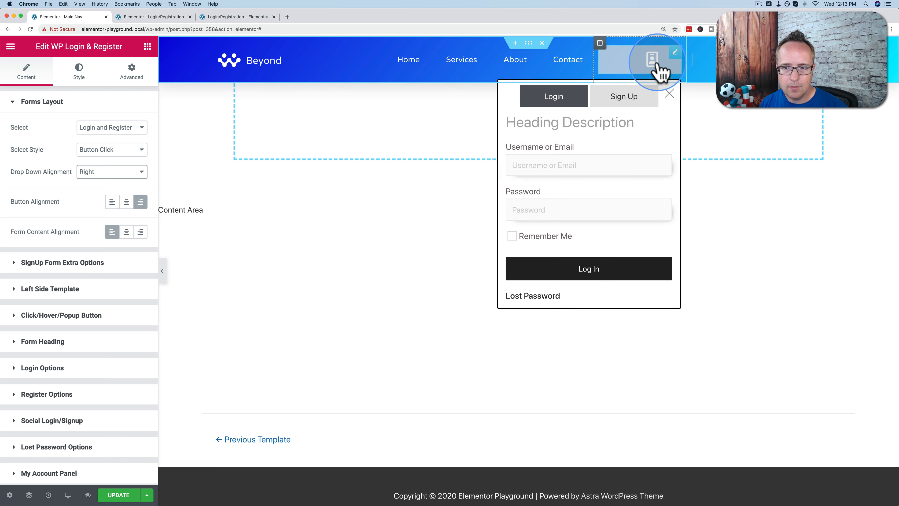
click(545, 99)
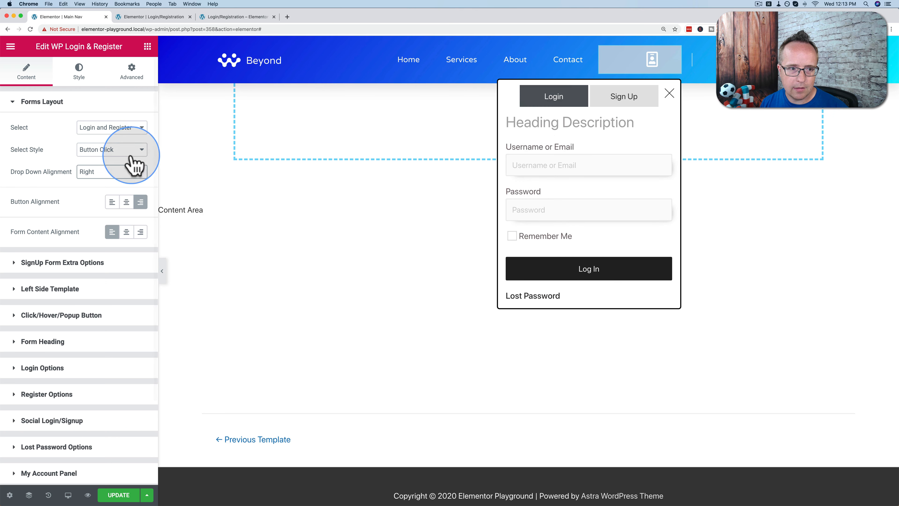
- Set the Drop Down Alignment to Left and preview the login panel from the header button
click(107, 172)
click(100, 164)
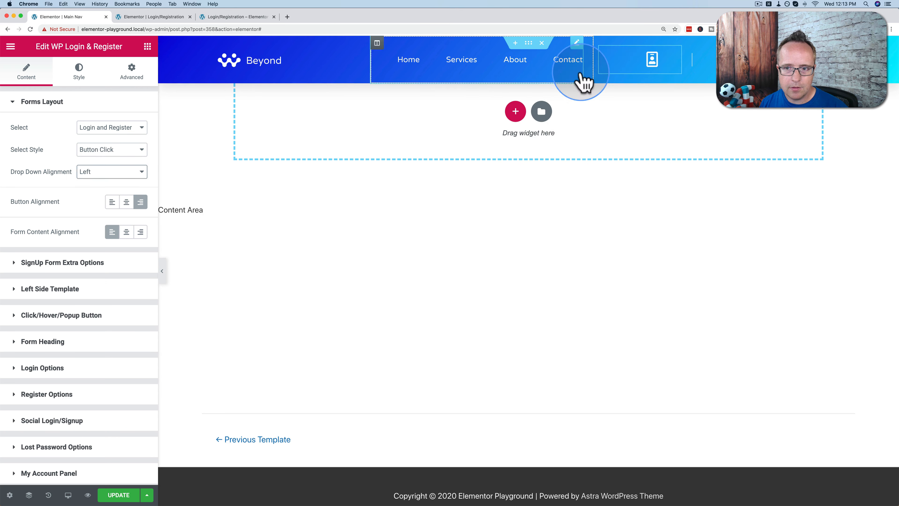
click(647, 65)
click(669, 92)
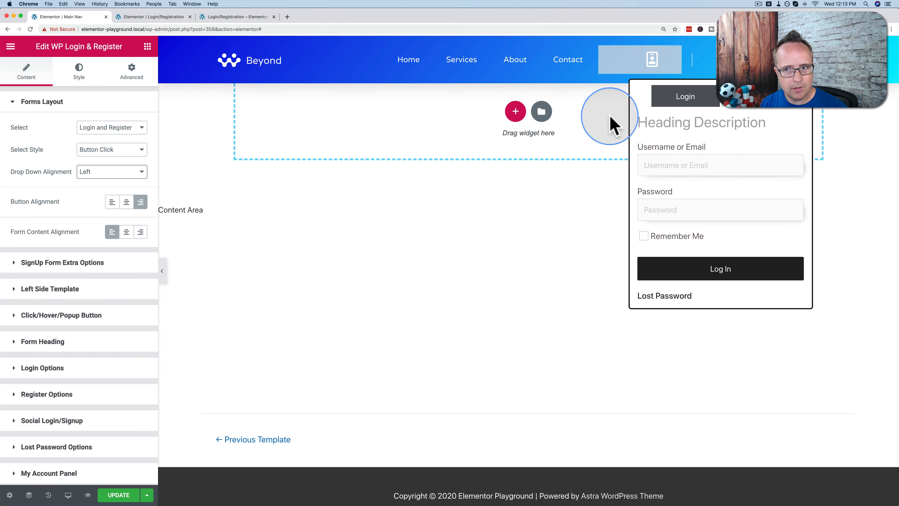
- Set the login widget's Select Style to Button Hover and its Drop Down Alignment to Center
click(111, 149)
click(106, 158)
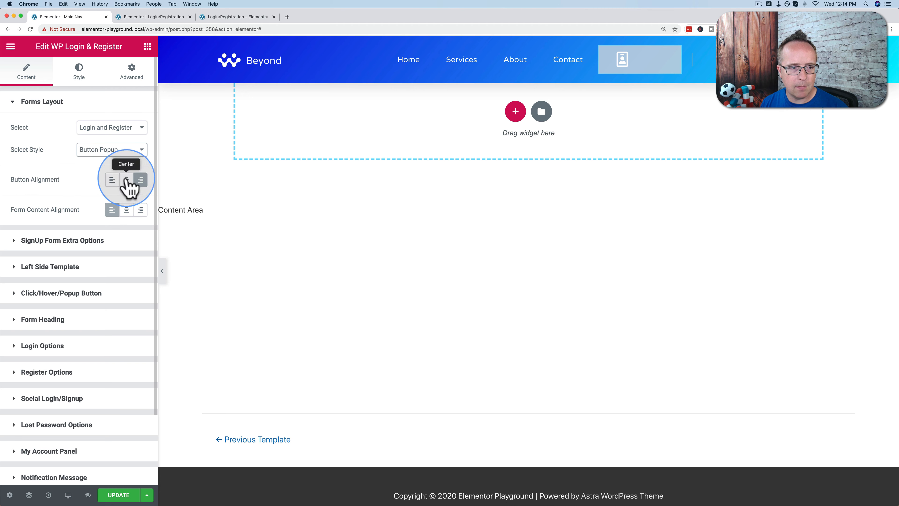
click(106, 149)
click(99, 134)
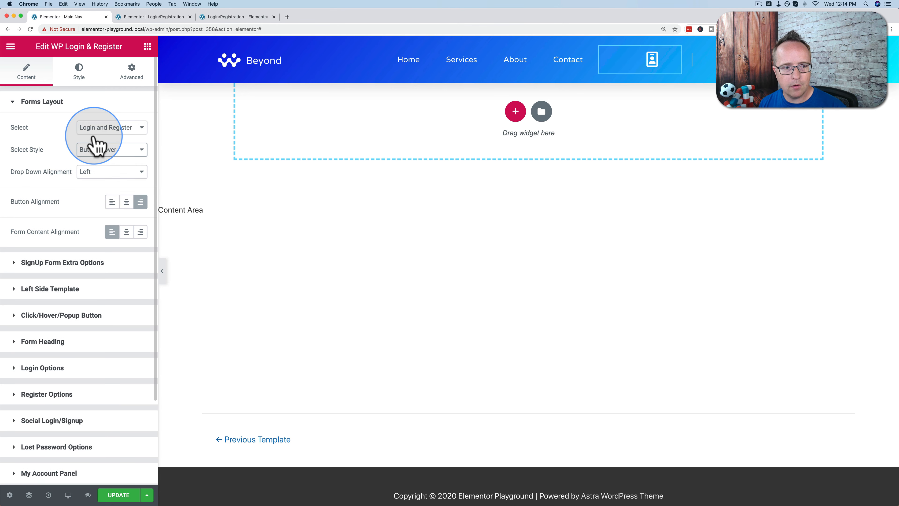
click(107, 173)
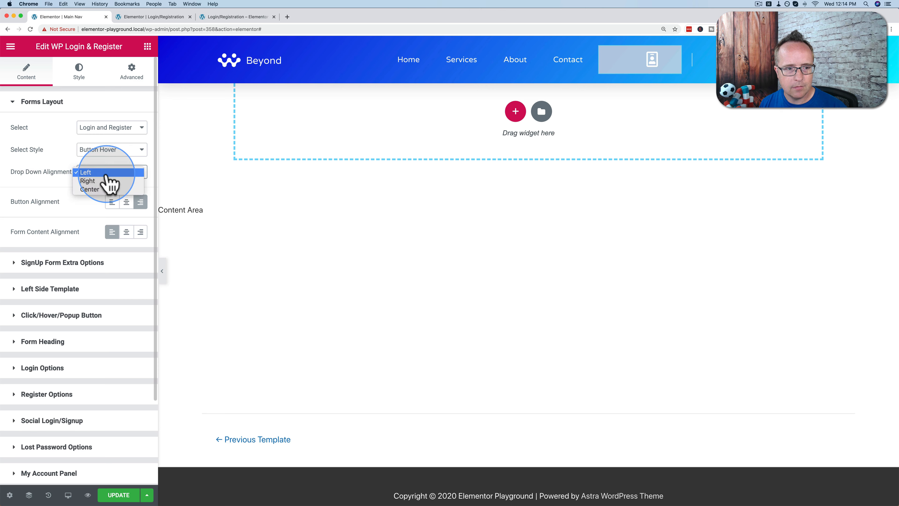
click(108, 190)
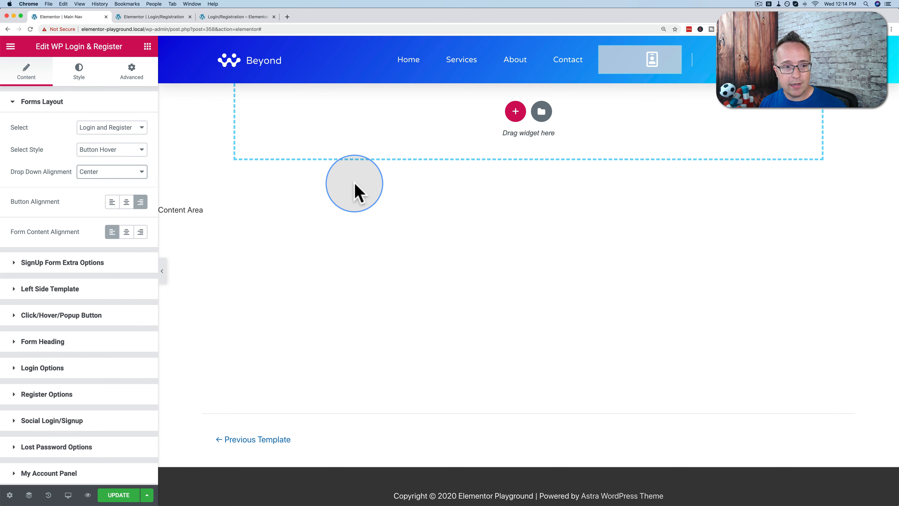
- Load theplusaddons.com/elementor/widgets/login-signup-password/ in a new tab and browse down to the login form demos
click(287, 17)
text(theplusaddons.com/elementor/widgets/login-signup-password/)
key(Return)
scroll(177, 259, down, 5)
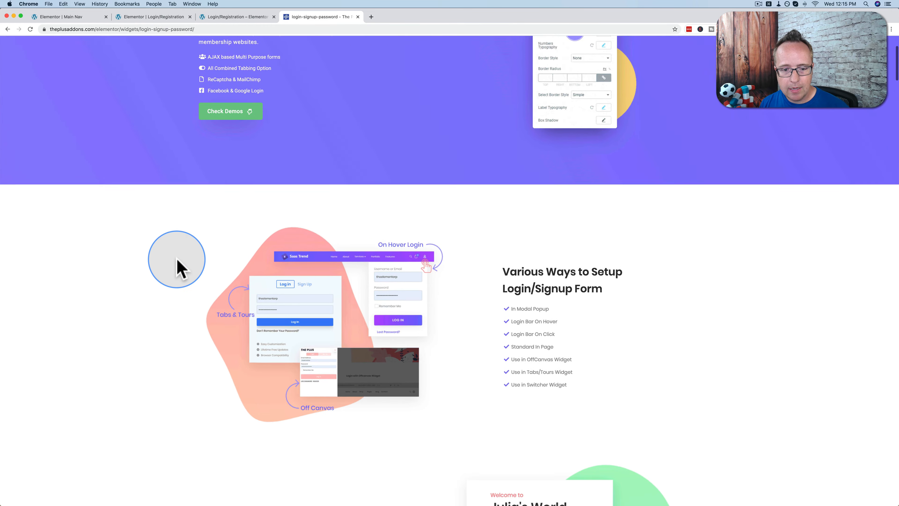
scroll(176, 260, down, 8)
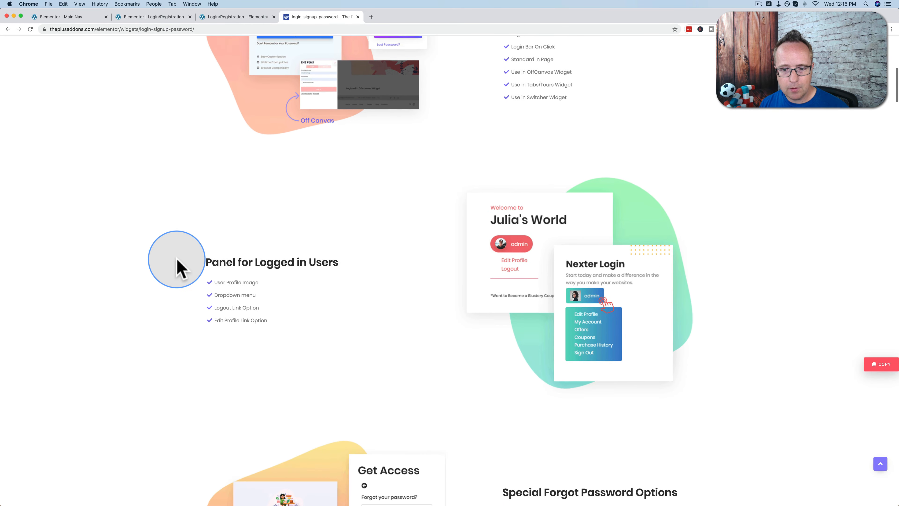
scroll(176, 260, down, 7)
scroll(176, 260, down, 15)
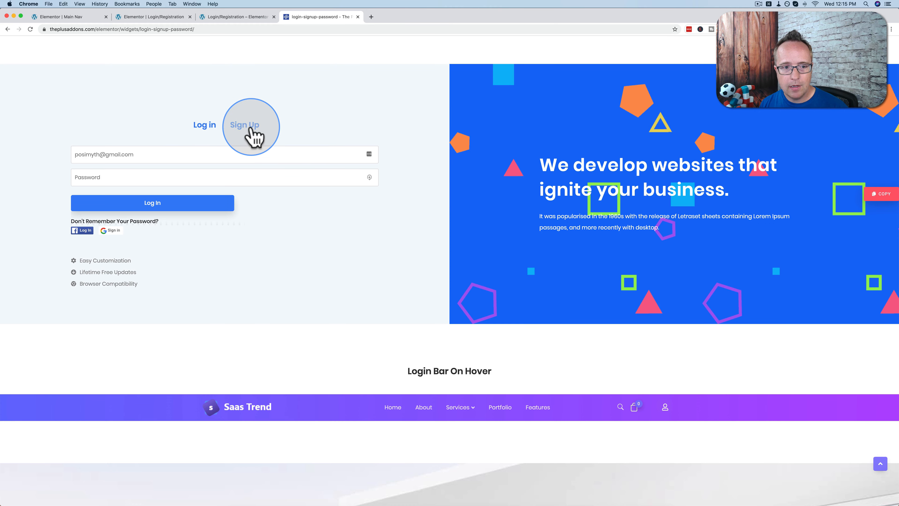
- Compare the first demo's Log in and Sign Up forms and preview the Login Bar On Hover form
click(249, 131)
click(209, 128)
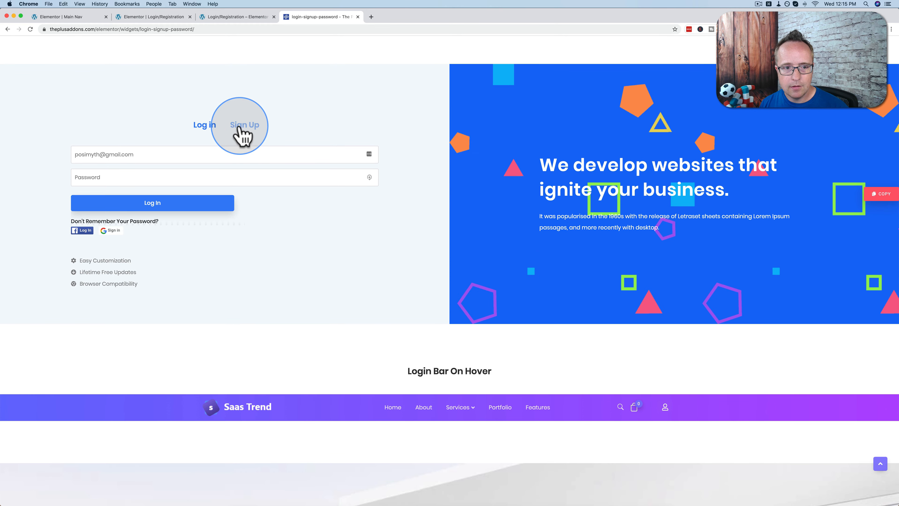
click(243, 131)
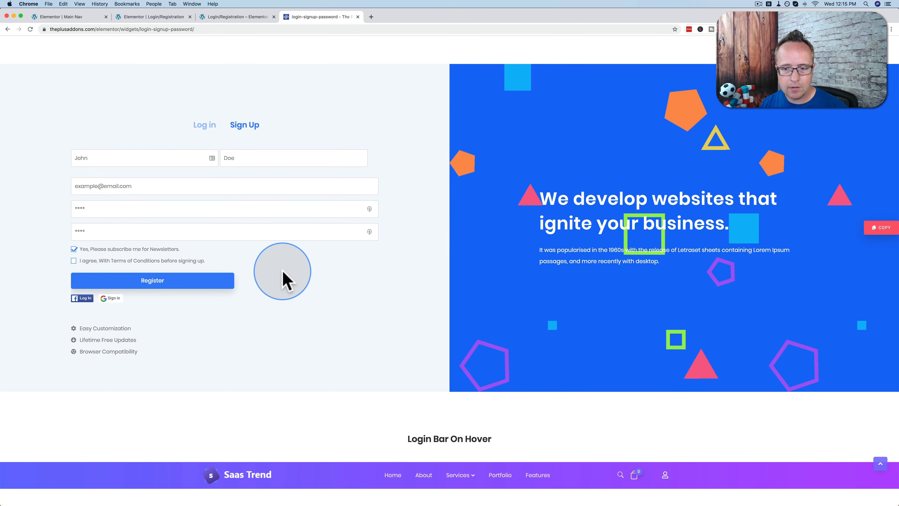
scroll(286, 278, down, 2)
scroll(286, 278, down, 15)
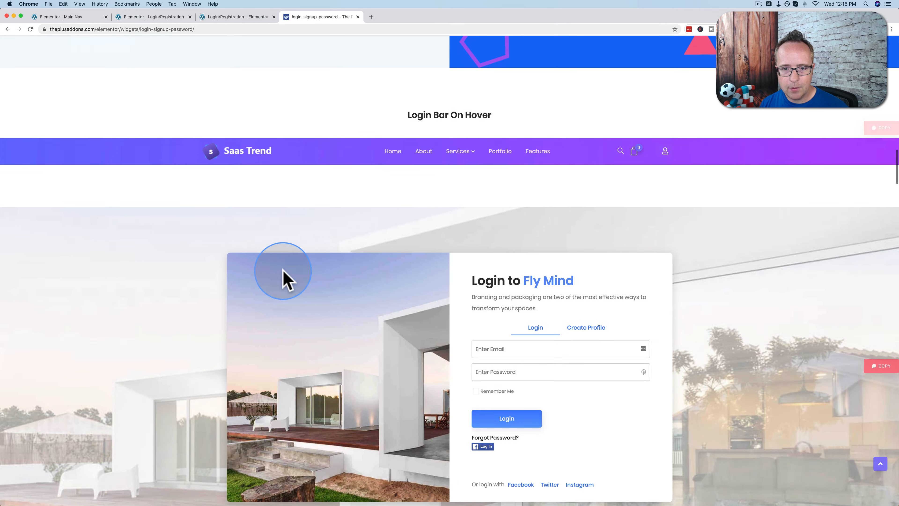
mouse_move(665, 158)
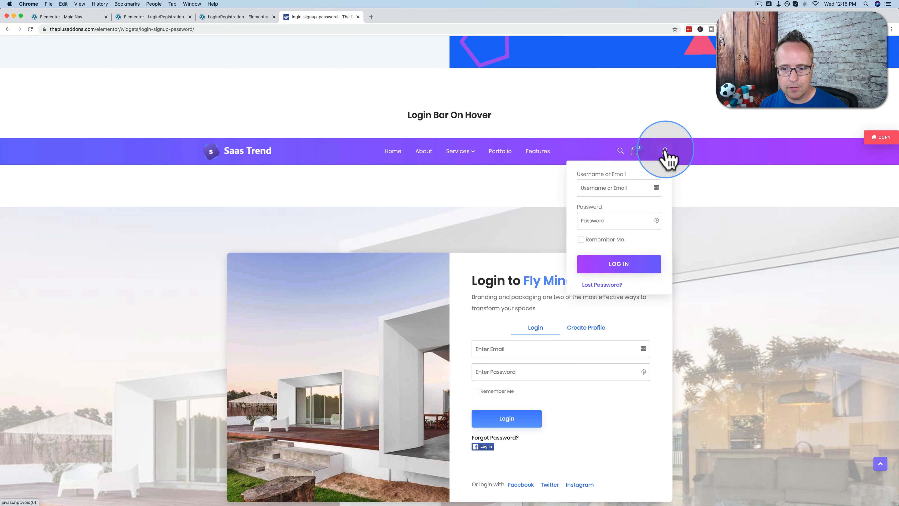
- Compare the Login and Create Profile forms in the Fly Mind demo
scroll(508, 208, down, 10)
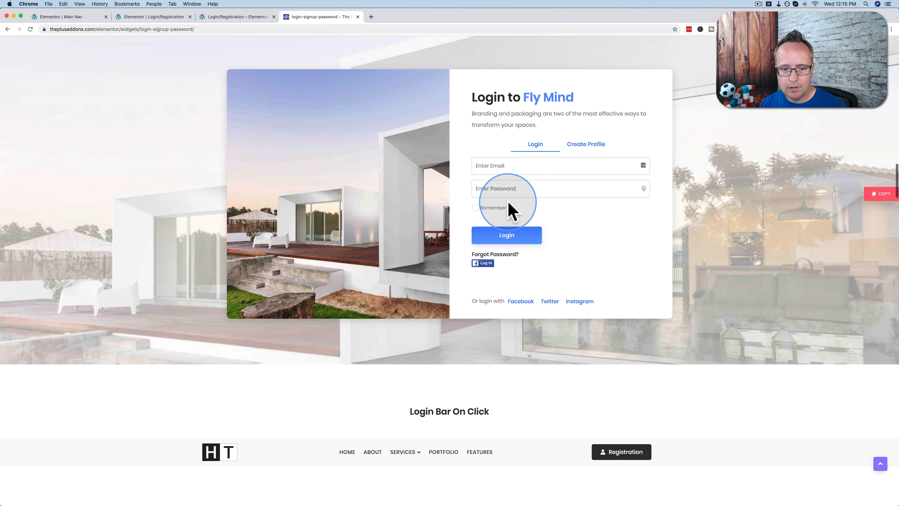
click(587, 137)
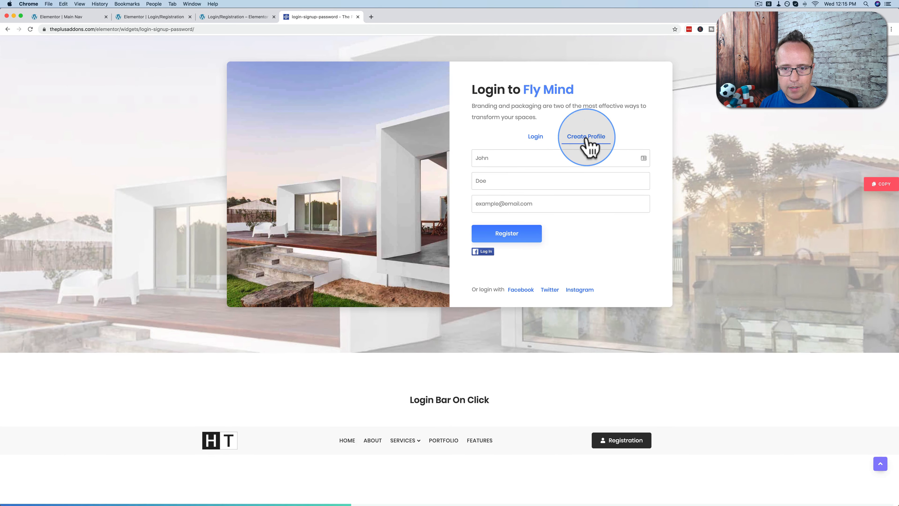
click(536, 138)
click(580, 137)
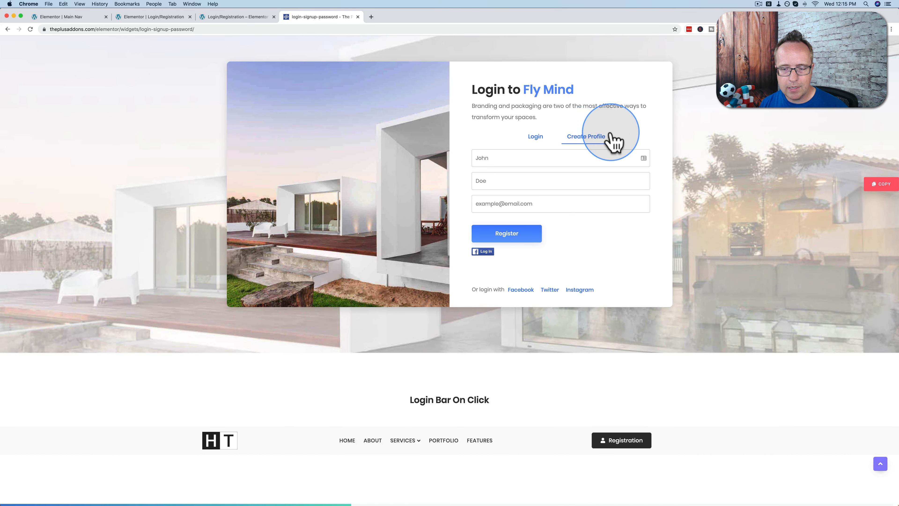
click(536, 139)
- Preview the Login Bar On Click demo's Registration form and look over the Nexter Login demo
scroll(523, 145, down, 1)
scroll(523, 141, down, 10)
click(612, 115)
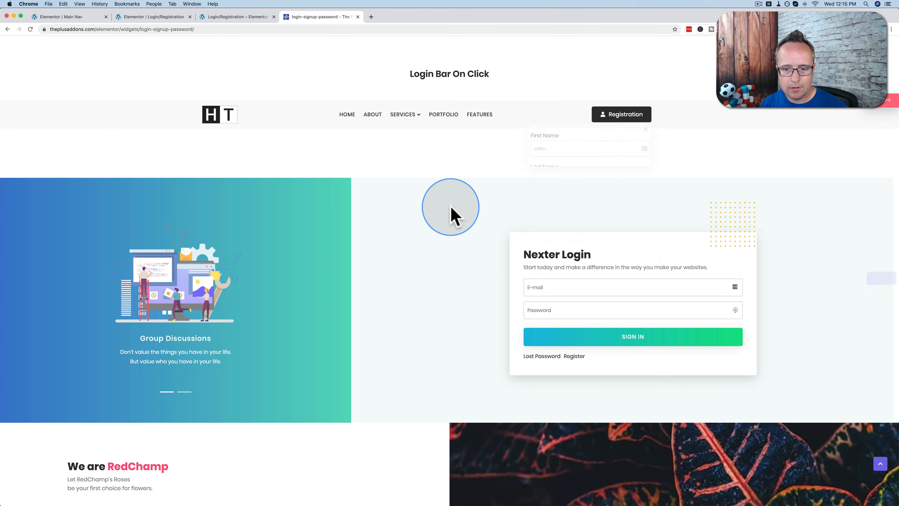
scroll(451, 207, down, 3)
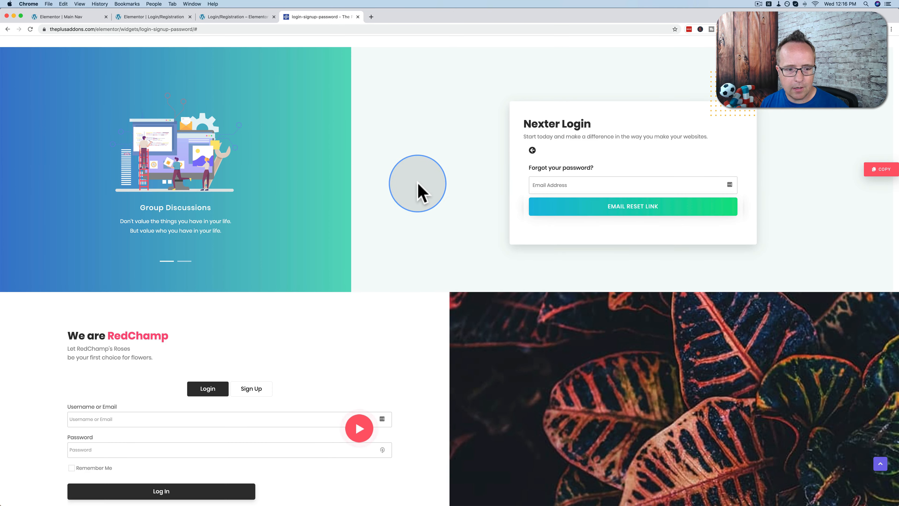
scroll(418, 184, down, 6)
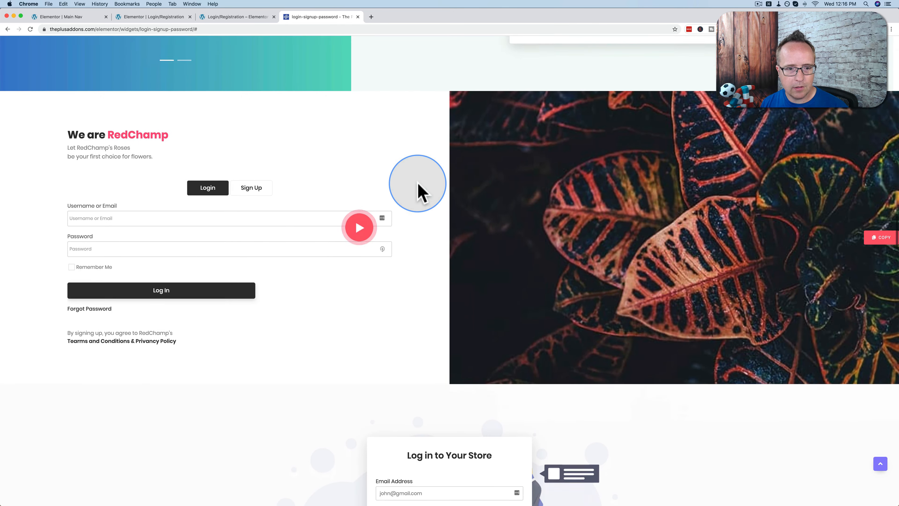
- Compare the Sign Up and Login forms in the RedChamp demo
click(248, 188)
click(208, 187)
scroll(414, 202, down, 3)
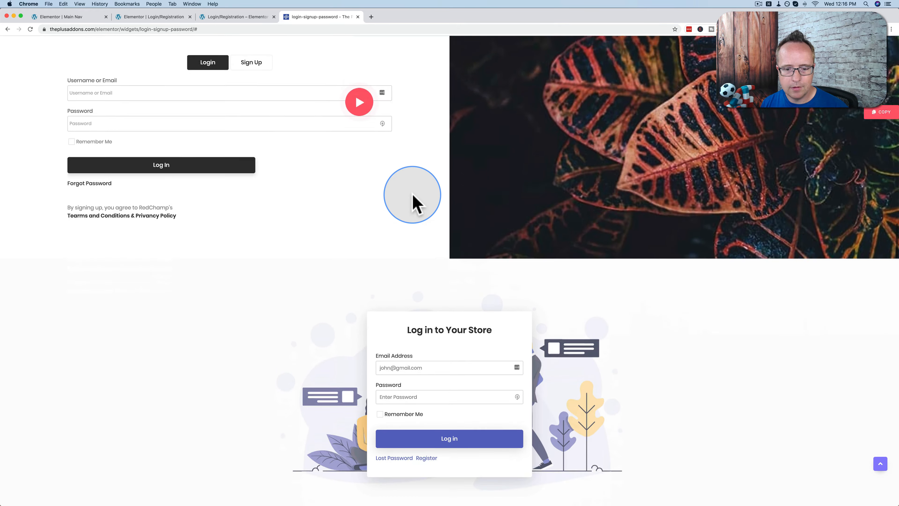
- Open the Login Bar with Popup demo's login popup, check its Sign Up and Login forms, and close it
scroll(414, 202, down, 9)
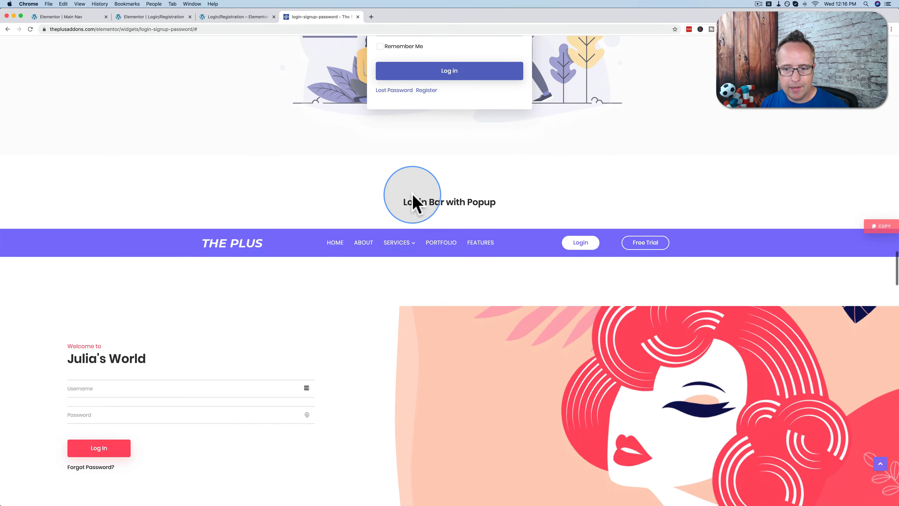
scroll(435, 201, down, 3)
click(573, 145)
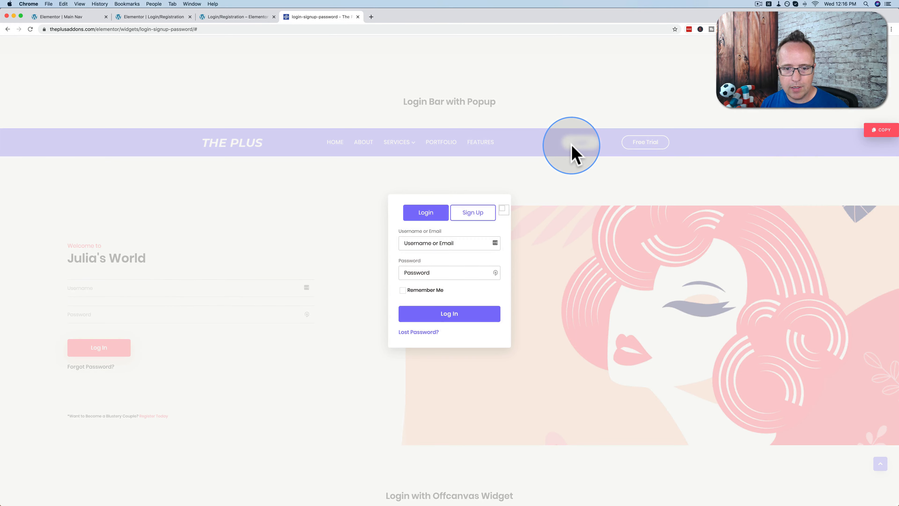
click(473, 215)
click(442, 213)
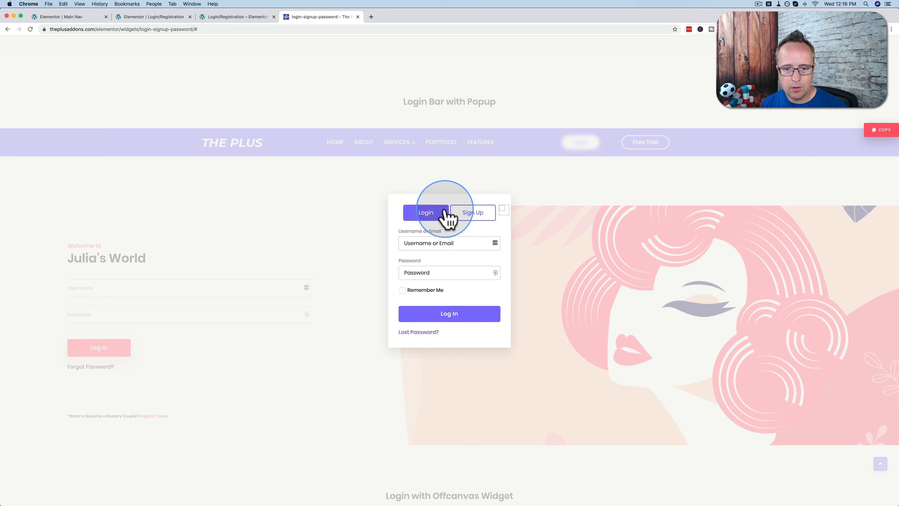
click(504, 211)
- Compare the Sign in and Sign Up forms in the doctor-themed demo below the Login with Offcanvas Widget section
scroll(526, 195, down, 3)
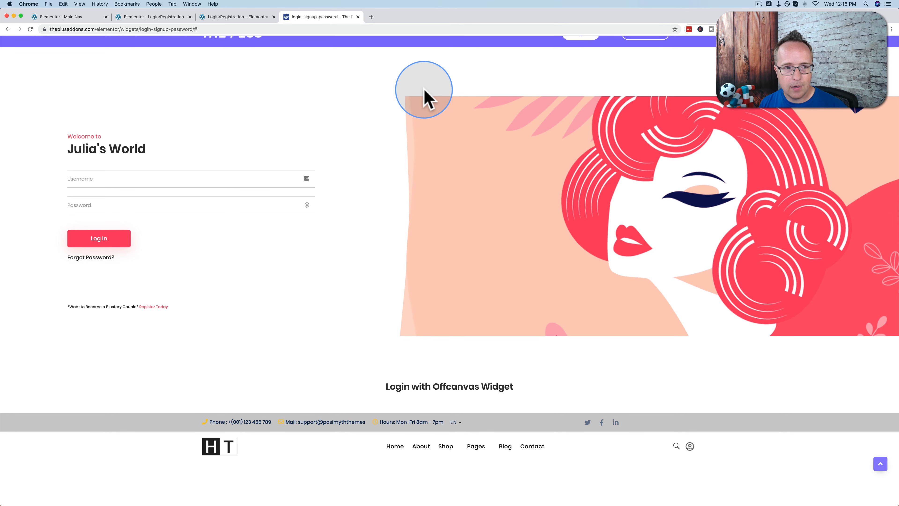
scroll(304, 260, down, 3)
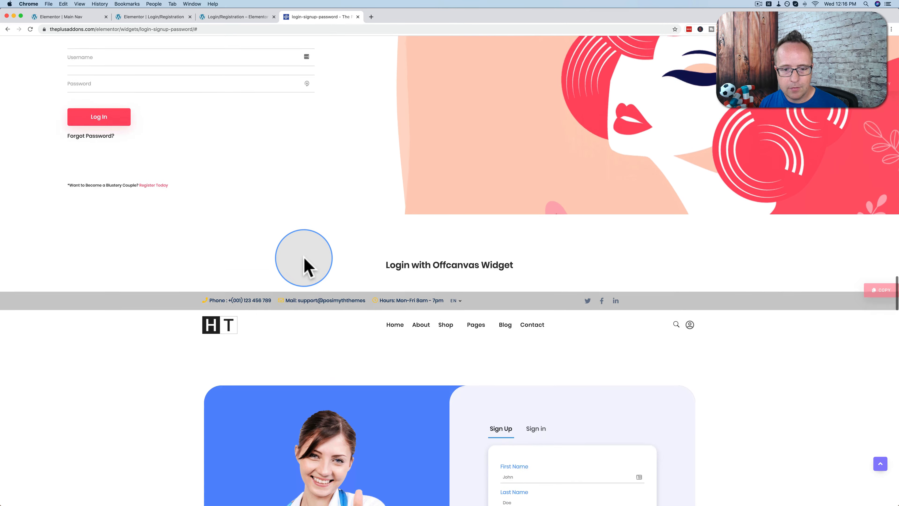
scroll(305, 262, down, 2)
scroll(305, 265, down, 5)
click(531, 162)
click(500, 161)
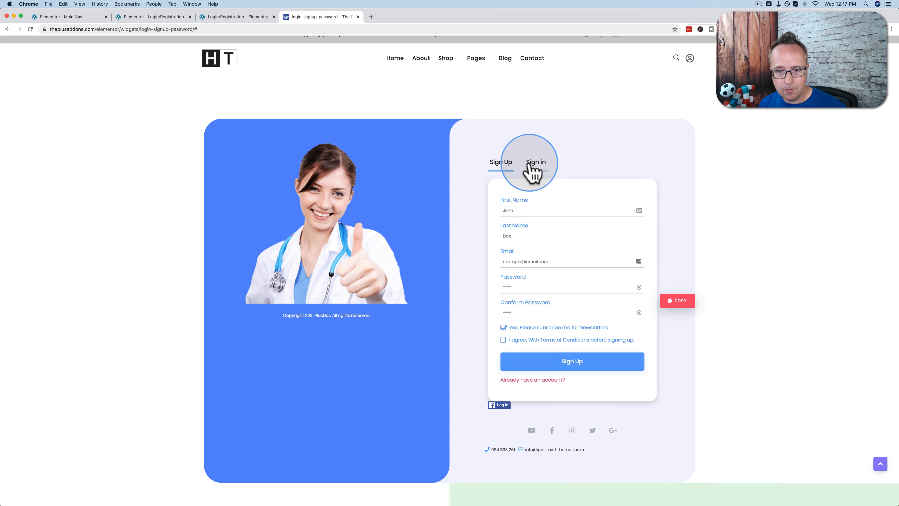
- Check the doctor-themed demo's Sign in form and look over the login and account-creation demos further down the page
click(531, 162)
scroll(463, 200, down, 10)
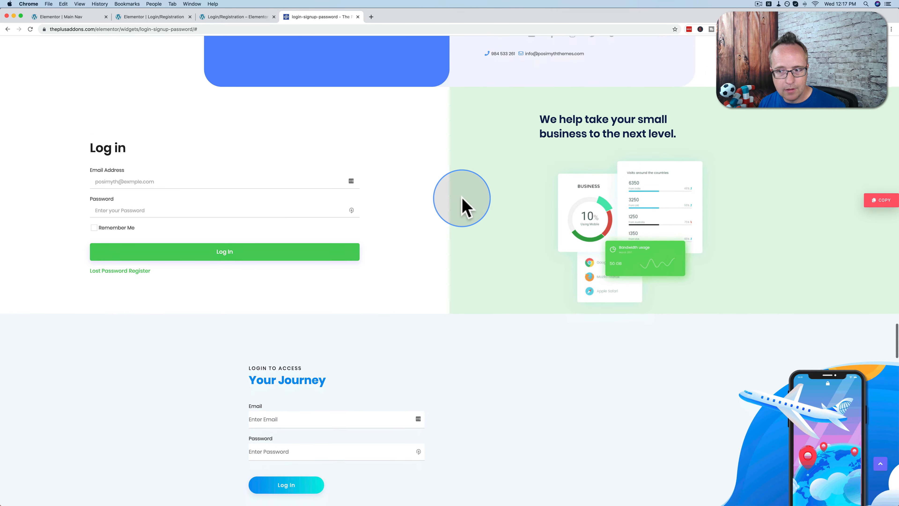
scroll(345, 287, down, 4)
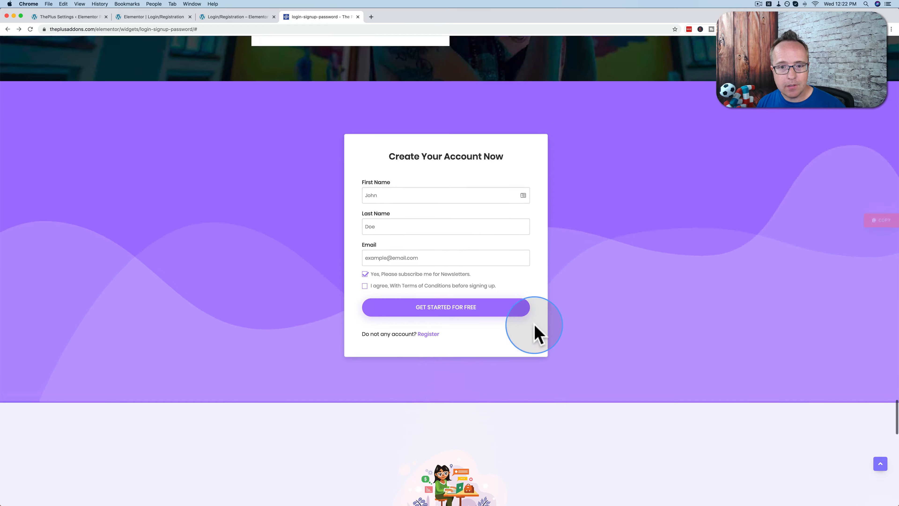
scroll(536, 329, up, 12)
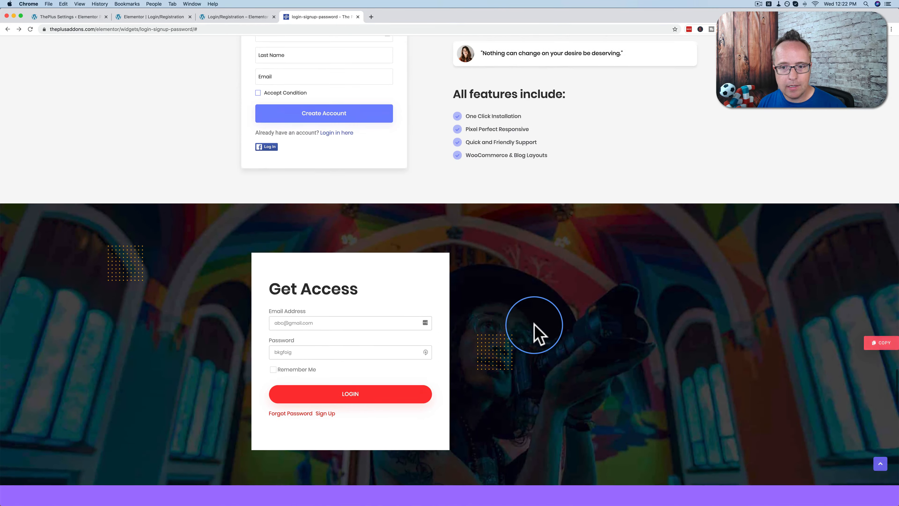
scroll(536, 333, up, 15)
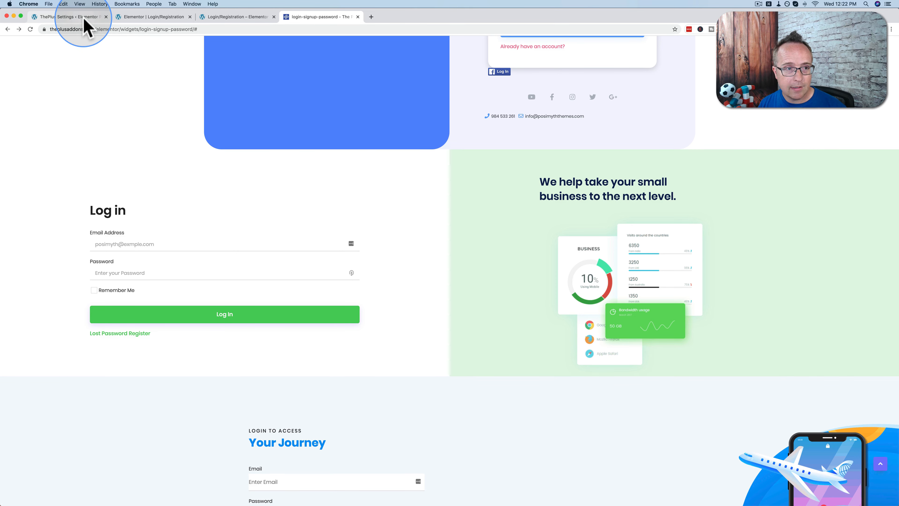
- Find the Cross Domain Copy Paste extra in ThePlus Settings, make sure it is enabled, and save the settings
click(70, 17)
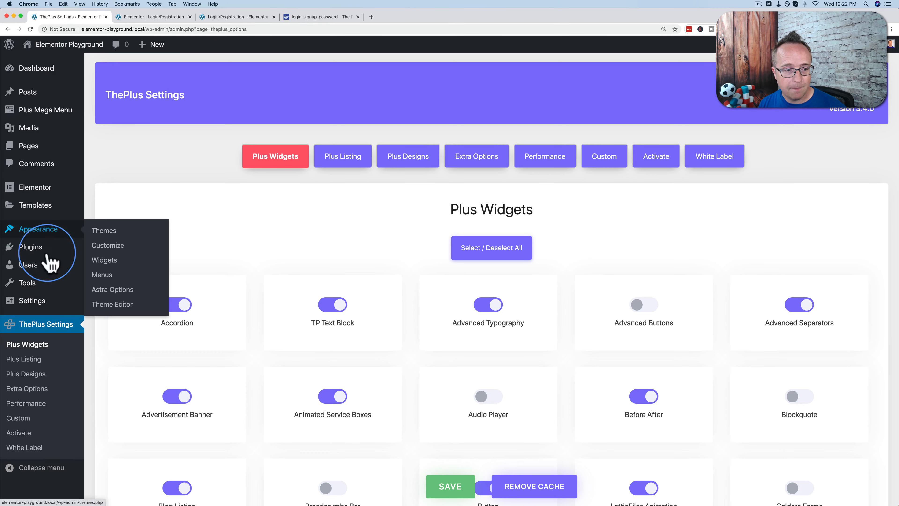
click(40, 349)
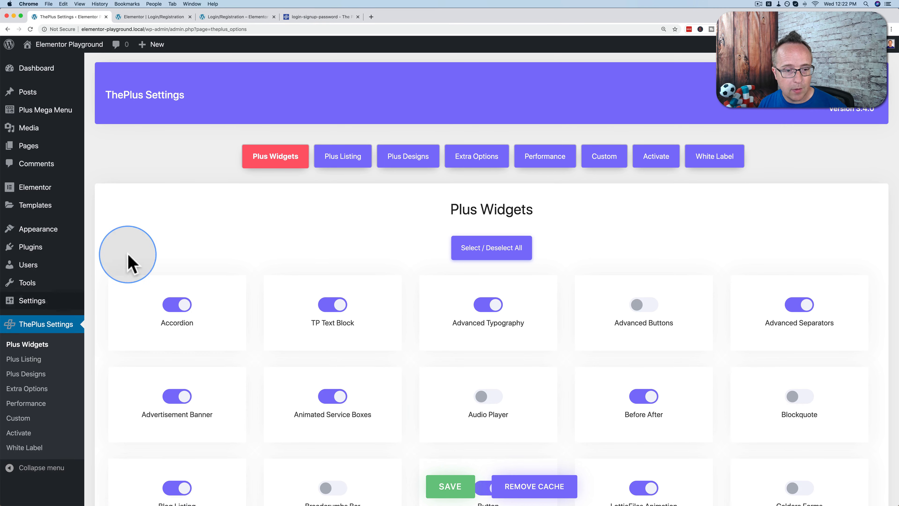
scroll(177, 217, down, 1)
key(super+f)
text(cross)
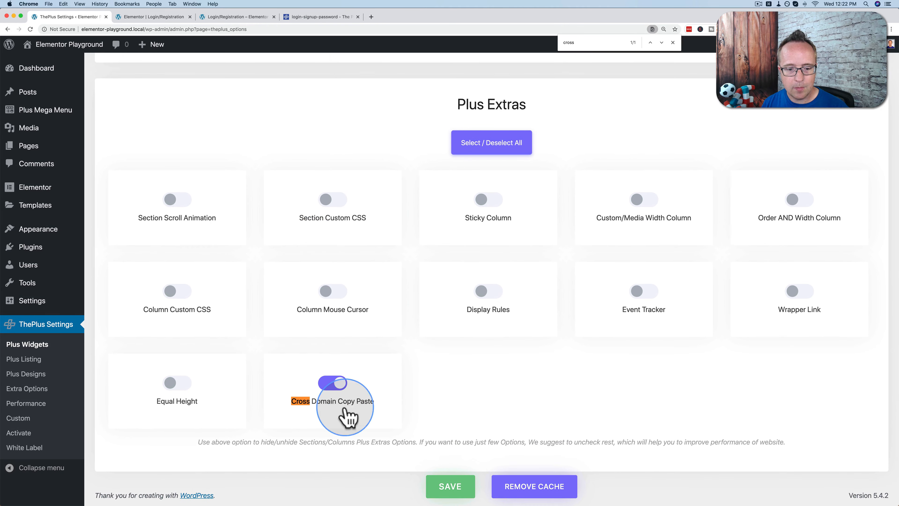
click(332, 384)
click(451, 486)
- Reload the Login/Registration page in the Elementor editor and insert the green Log in demo section with Plus Paste
click(153, 16)
key(super+r)
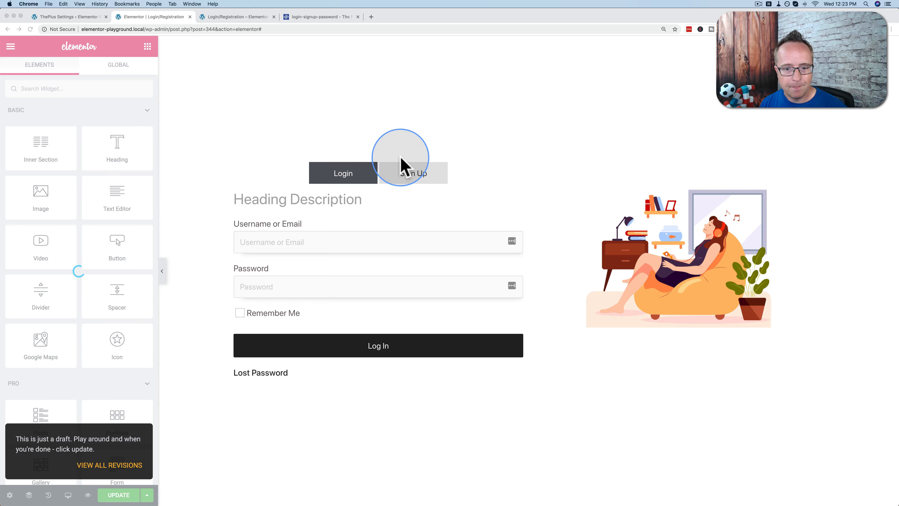
scroll(485, 153, down, 4)
scroll(542, 177, up, 3)
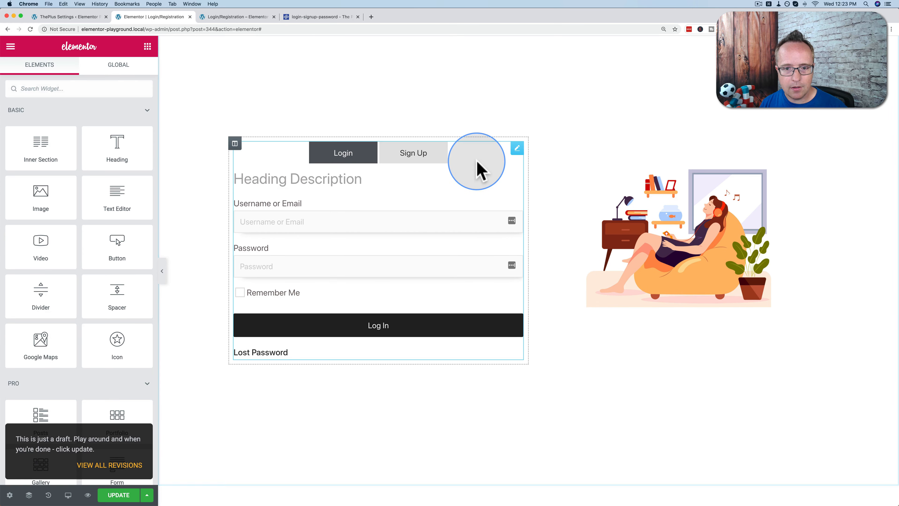
click(496, 164)
right_click(516, 156)
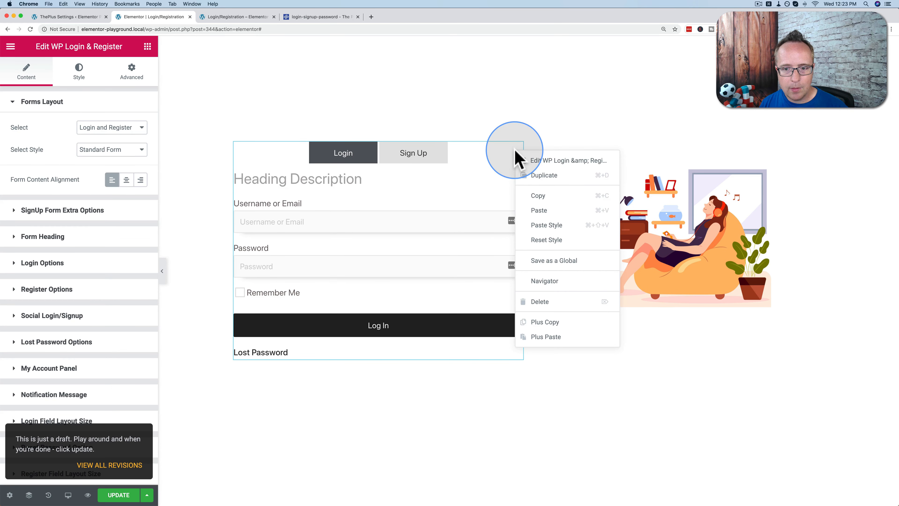
click(554, 339)
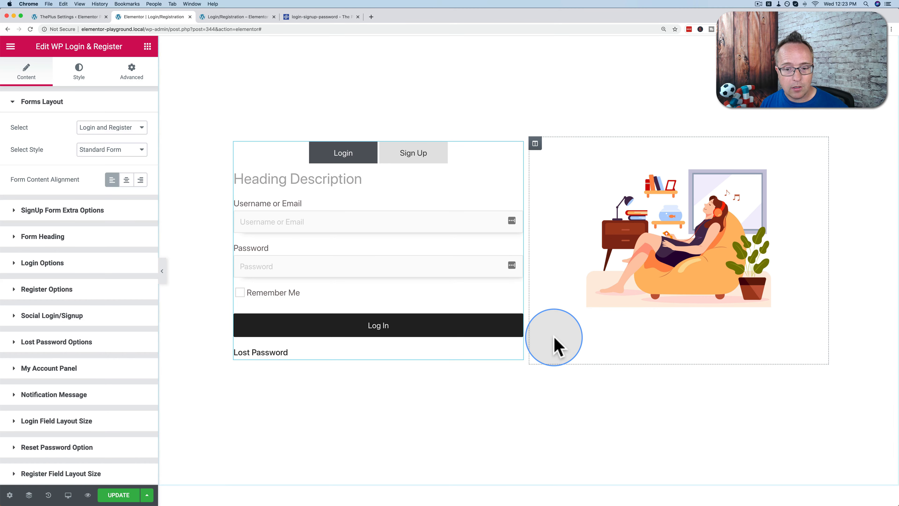
scroll(535, 397, down, 10)
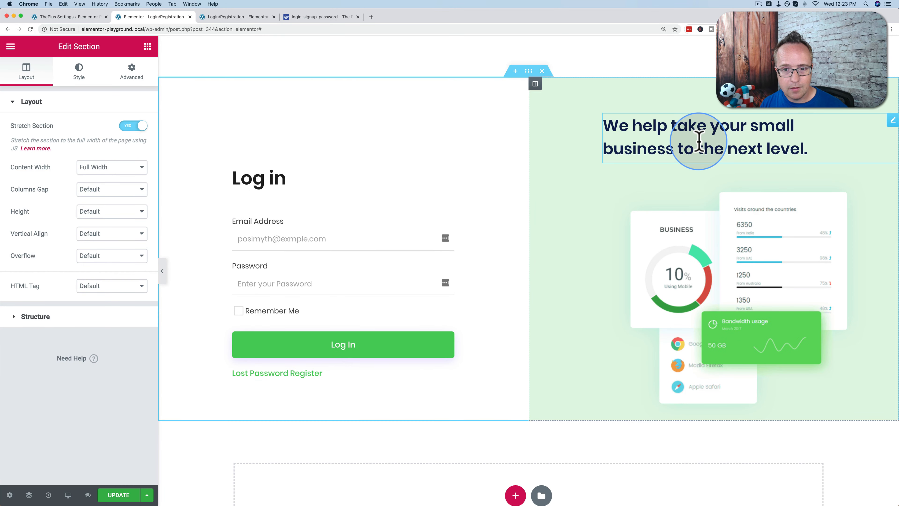
- Compare the pasted section with the original demo and open its WP Login & Register widget for editing
click(311, 19)
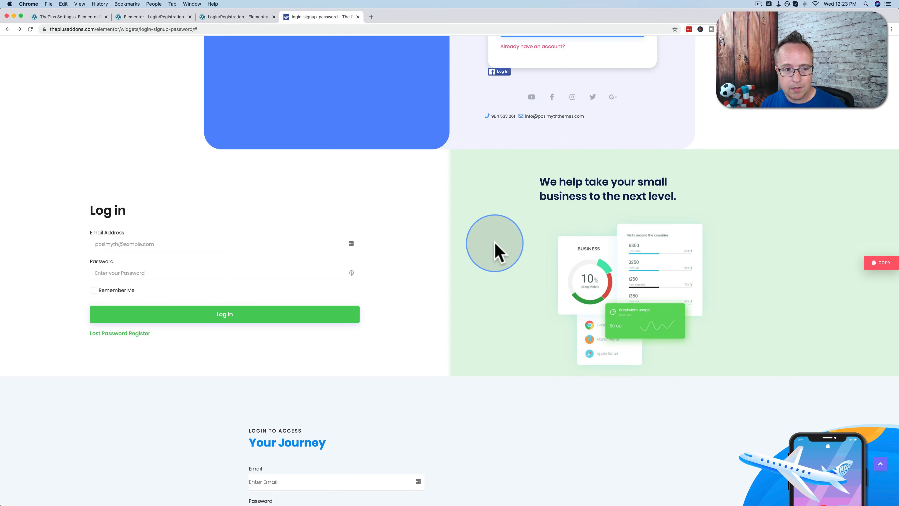
click(207, 17)
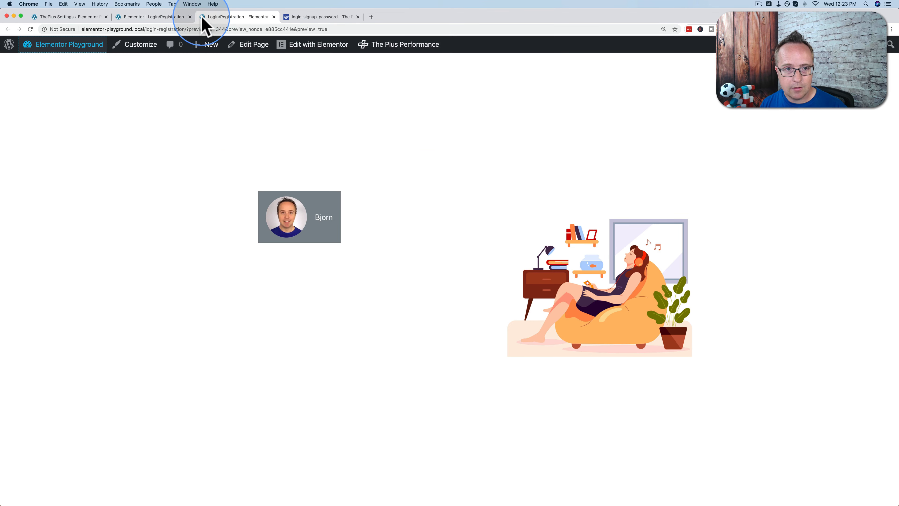
click(149, 16)
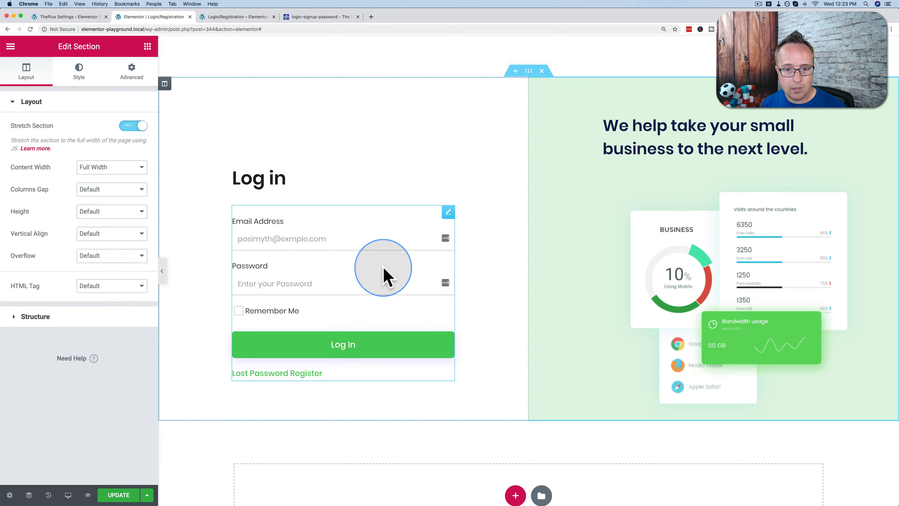
click(448, 214)
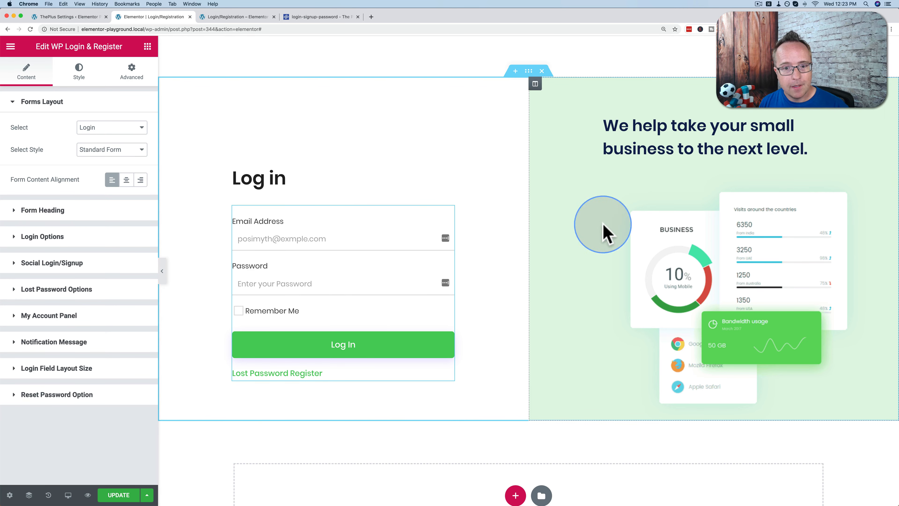
- Return to the top of the widget's demo page and look through the PlusWidgets, PlusExtras and PlusDesign offerings
click(315, 18)
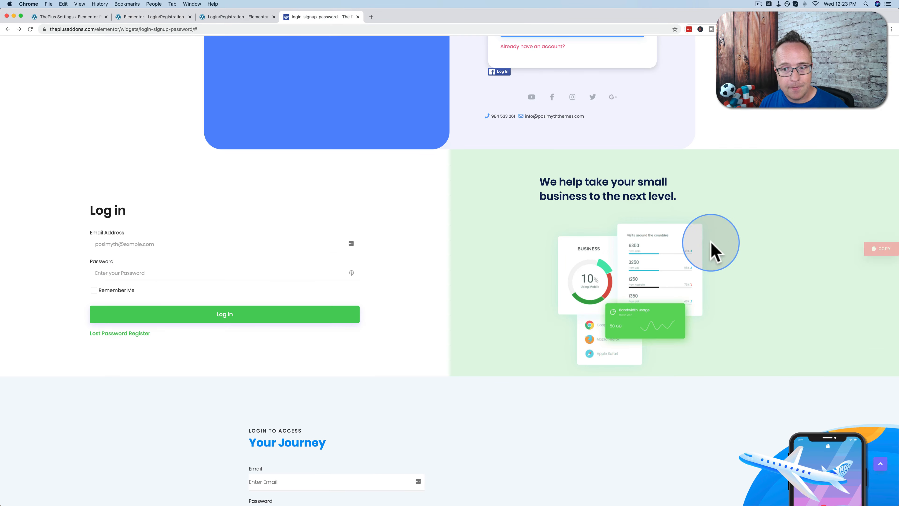
scroll(515, 258, up, 20)
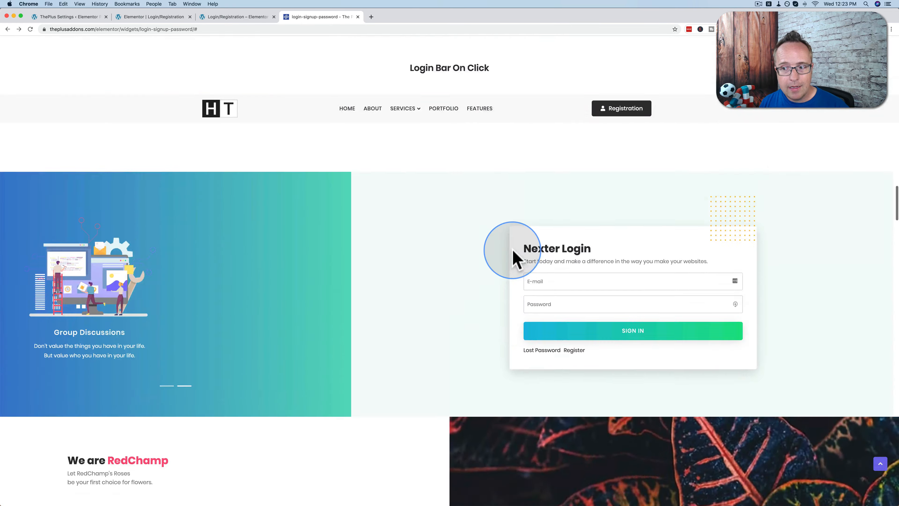
scroll(515, 259, up, 4)
scroll(515, 258, up, 10)
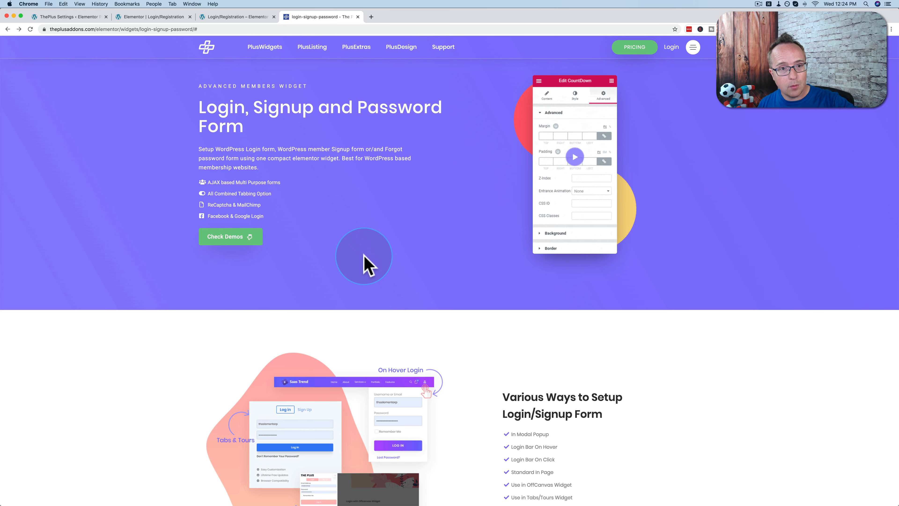
mouse_move(271, 53)
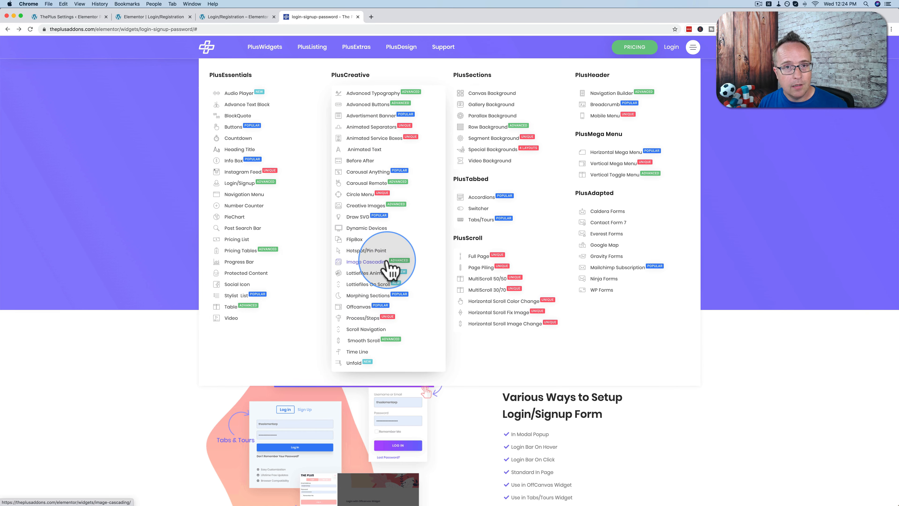
click(356, 47)
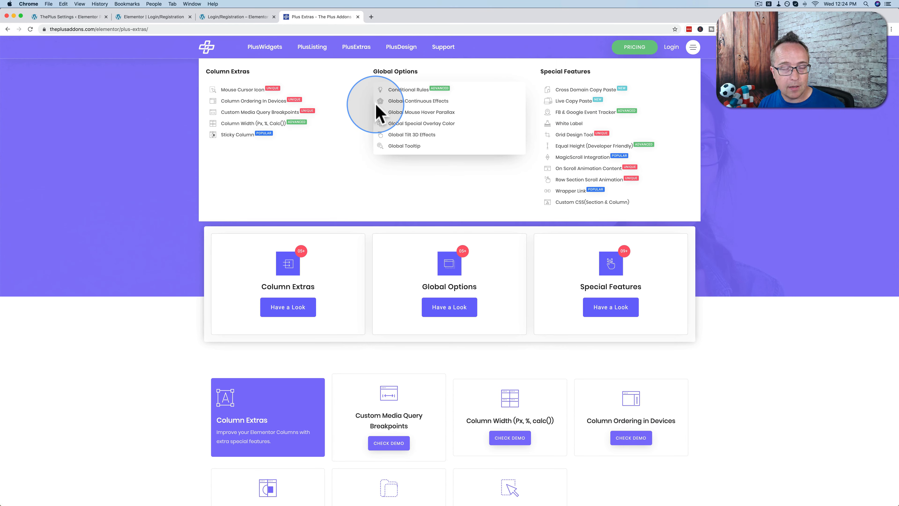
mouse_move(401, 46)
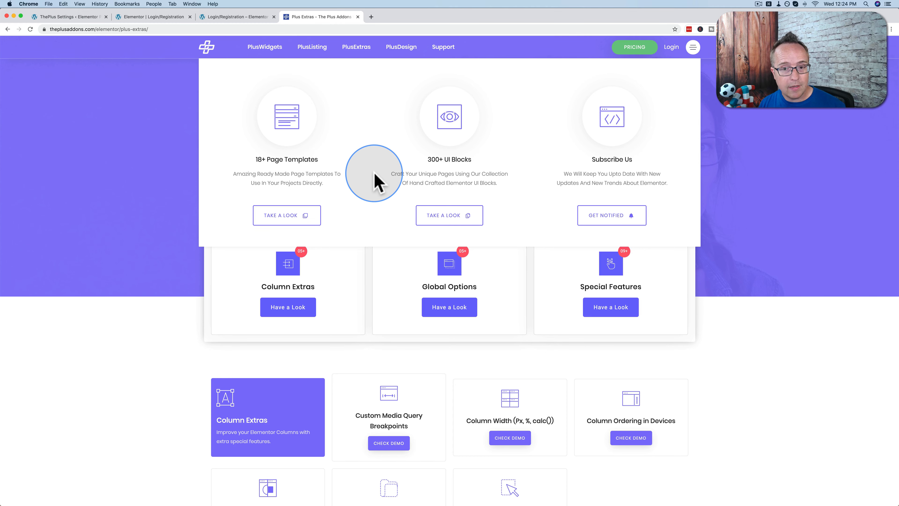
- Open The Plus Addons pricing page and review the yearly plans
click(641, 54)
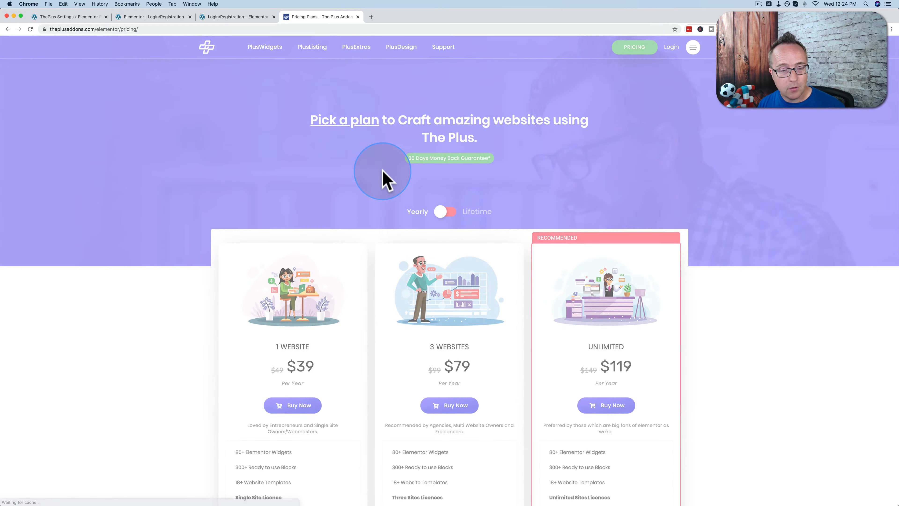
scroll(169, 245, down, 5)
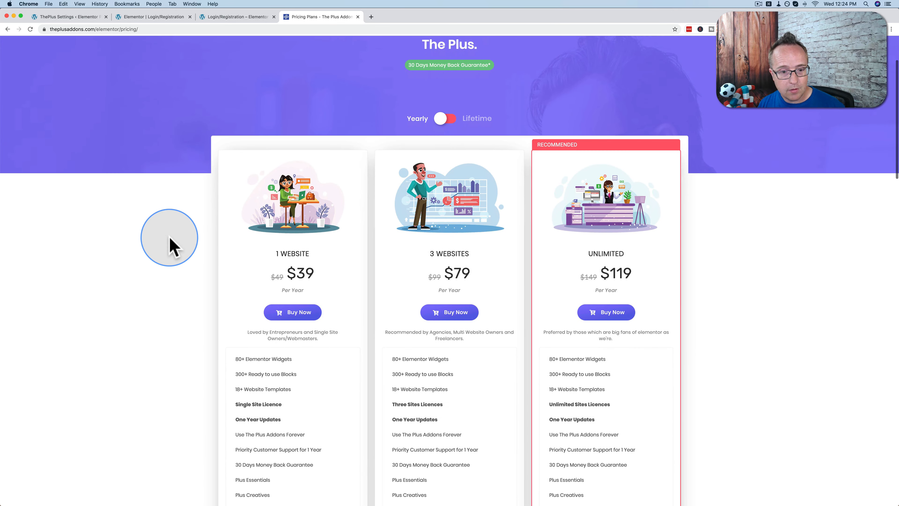